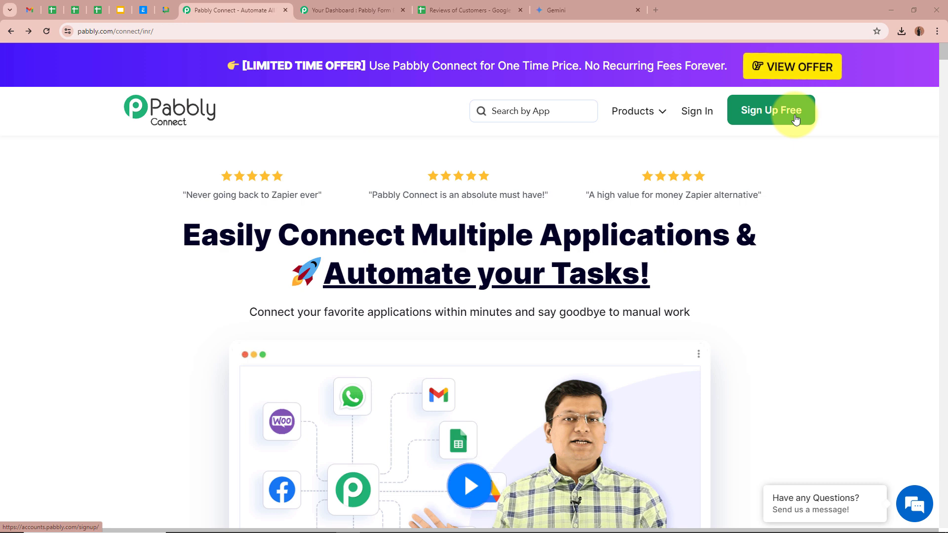
Sign in to the Pabbly account and open Pabbly Connect from the list of apps.
{"action": "left_click", "coordinate": [697, 110]}
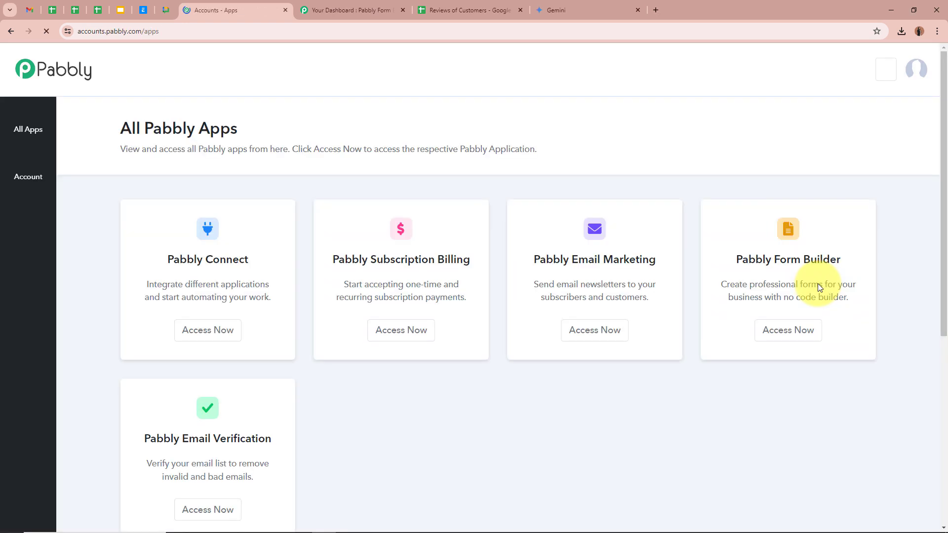
{"action": "left_click_drag", "start_coordinate": [121, 131], "coordinate": [307, 136]}
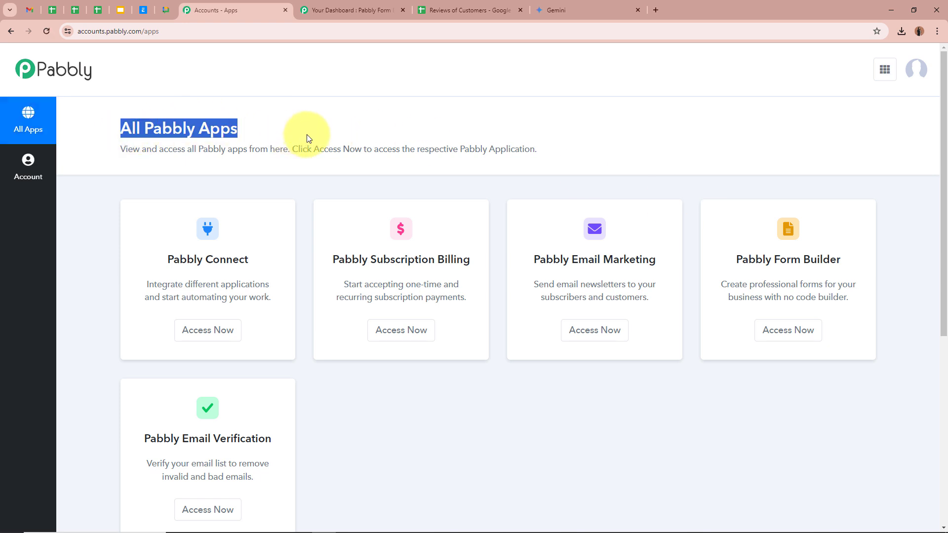
{"action": "left_click", "coordinate": [307, 136]}
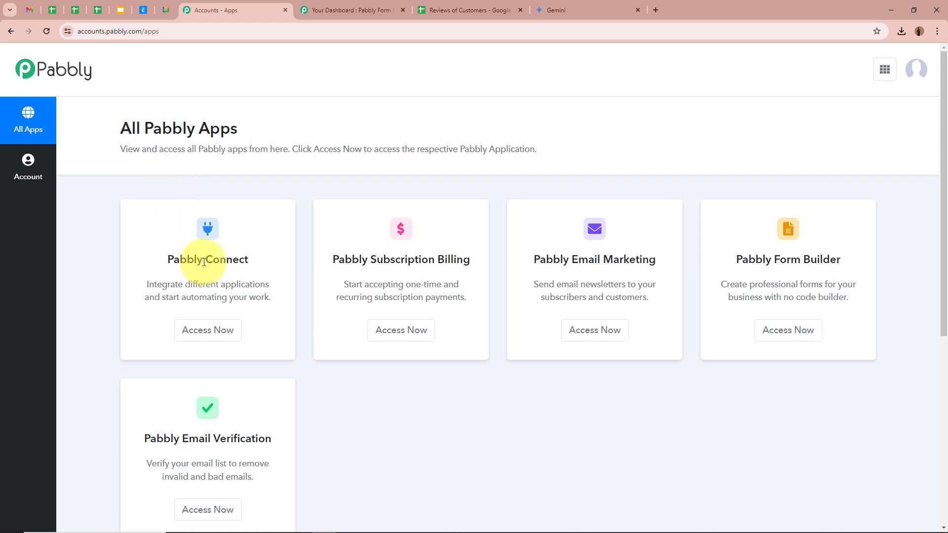
{"action": "left_click", "coordinate": [207, 330]}
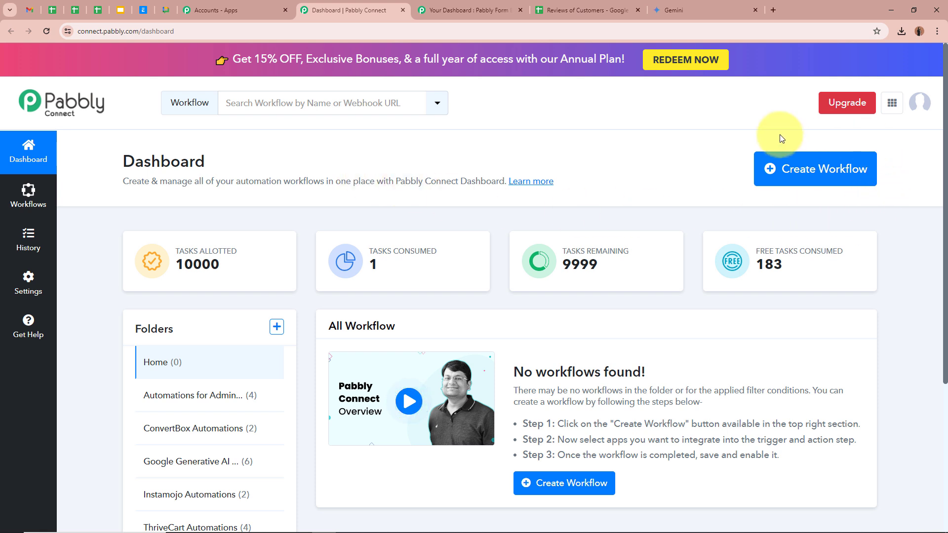
Start a new workflow named "Generate Content using Google Generative AI from Webhook Response and Add in Google Sheets".
{"action": "left_click", "coordinate": [795, 165]}
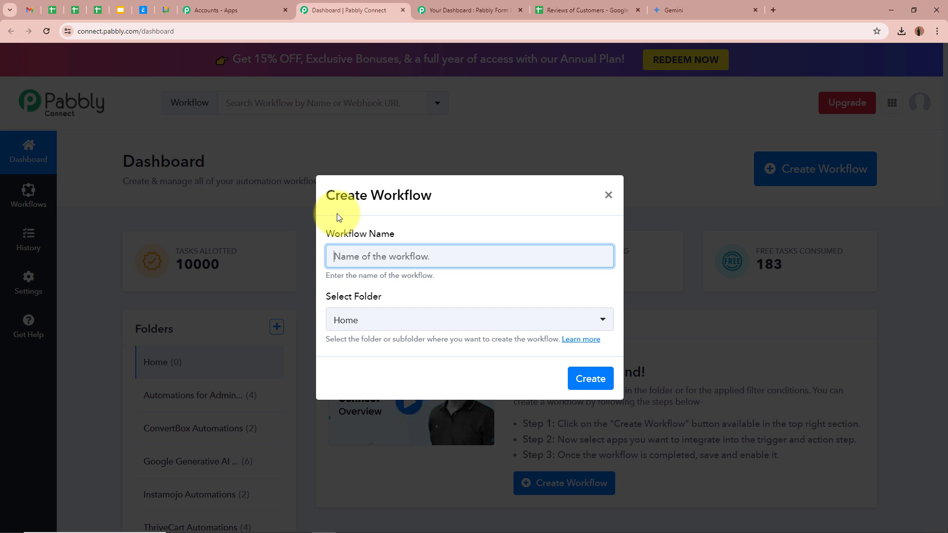
{"action": "key", "text": "ctrl+v"}
{"action": "left_click", "coordinate": [450, 289]}
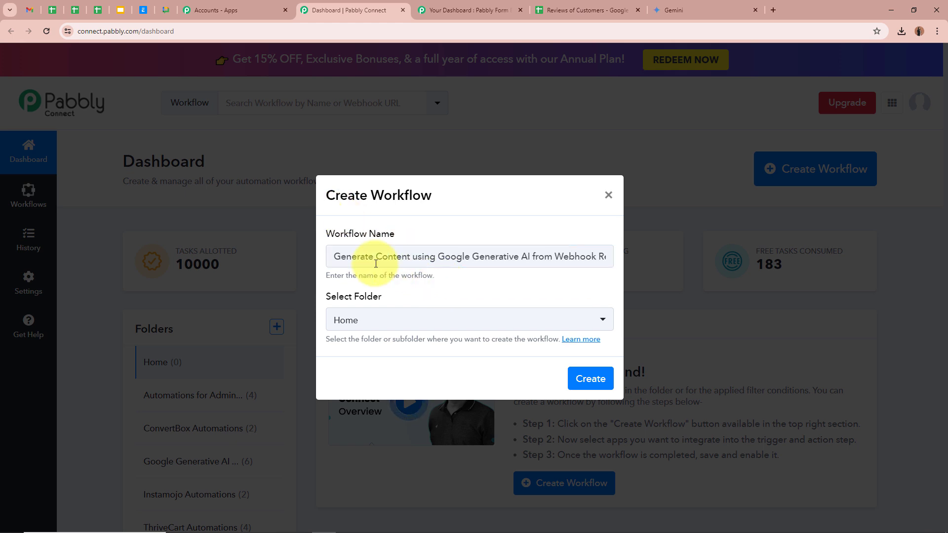
{"action": "left_click_drag", "start_coordinate": [364, 260], "coordinate": [633, 272]}
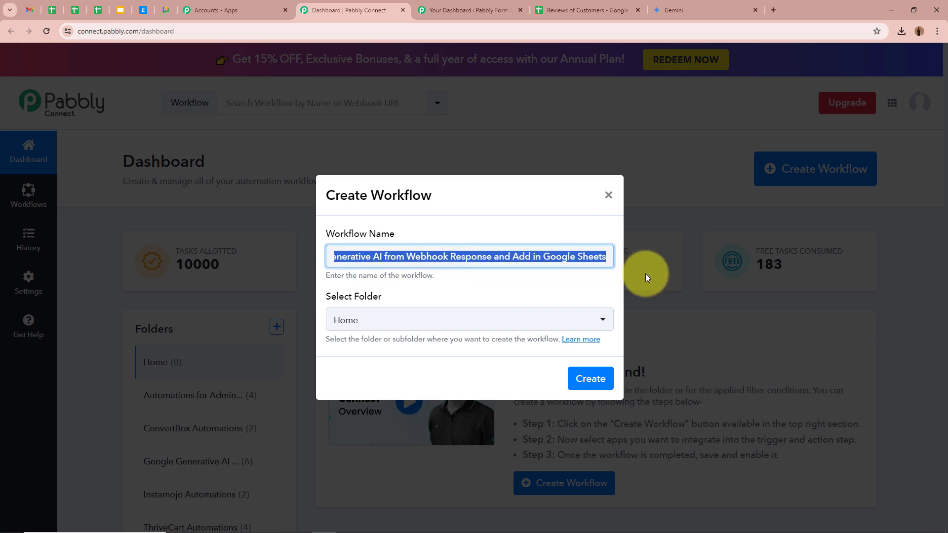
{"action": "left_click", "coordinate": [561, 276]}
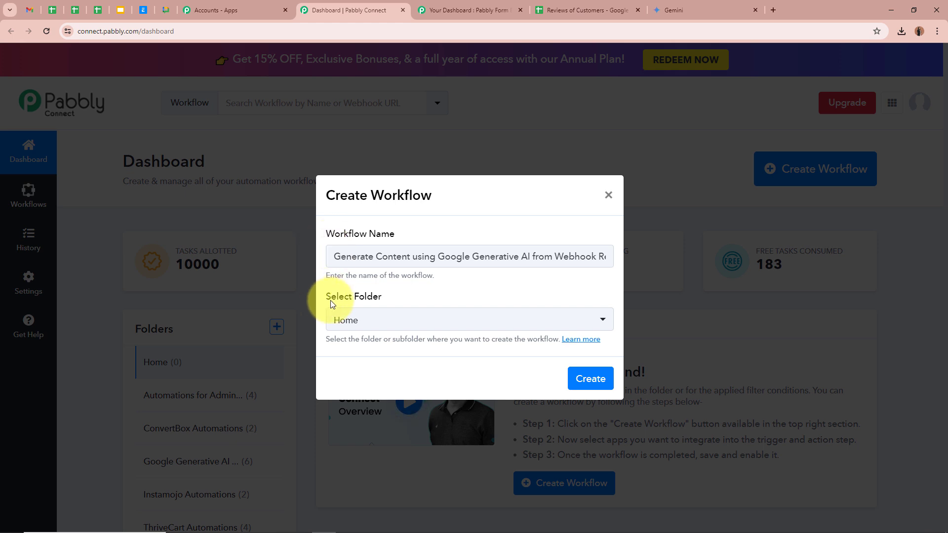
{"action": "left_click_drag", "start_coordinate": [331, 298], "coordinate": [450, 295]}
{"action": "left_click", "coordinate": [449, 295]}
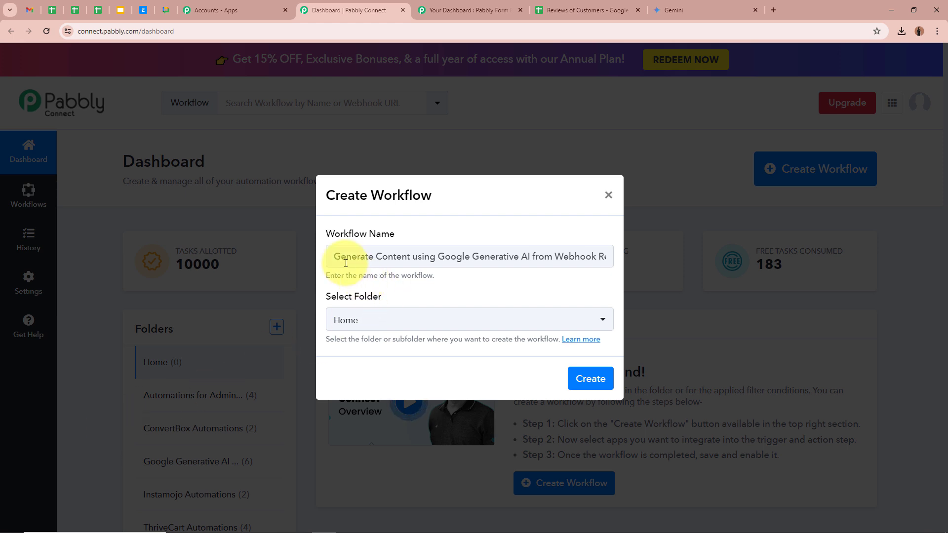
{"action": "left_click_drag", "start_coordinate": [356, 258], "coordinate": [623, 260]}
{"action": "left_click", "coordinate": [615, 286]}
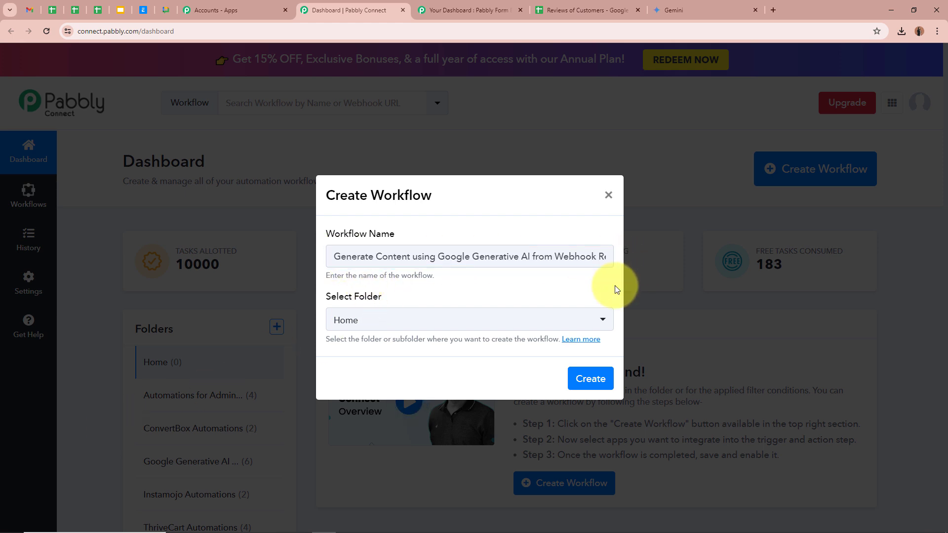
Assign the new workflow to the Google Generative AI Automations folder and create it.
{"action": "left_click", "coordinate": [604, 320]}
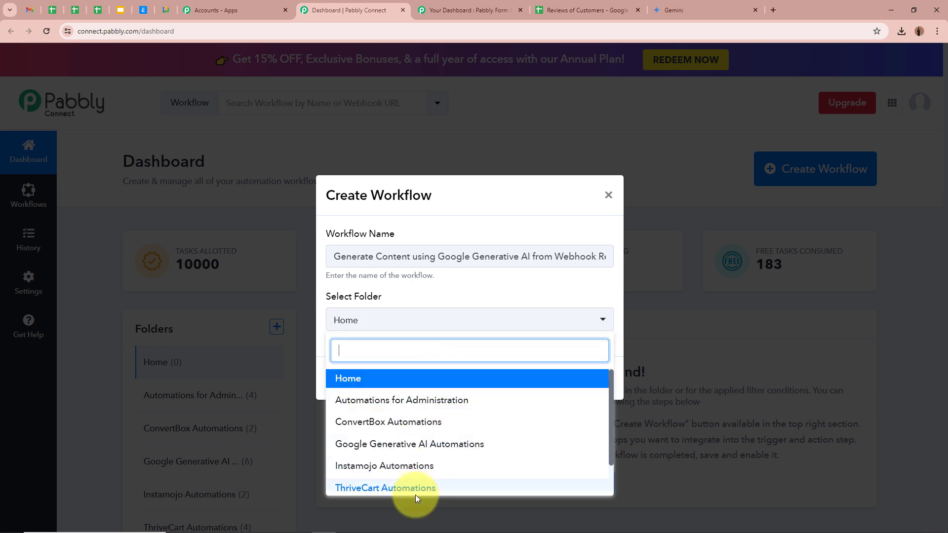
{"action": "left_click", "coordinate": [413, 445]}
{"action": "left_click", "coordinate": [365, 376]}
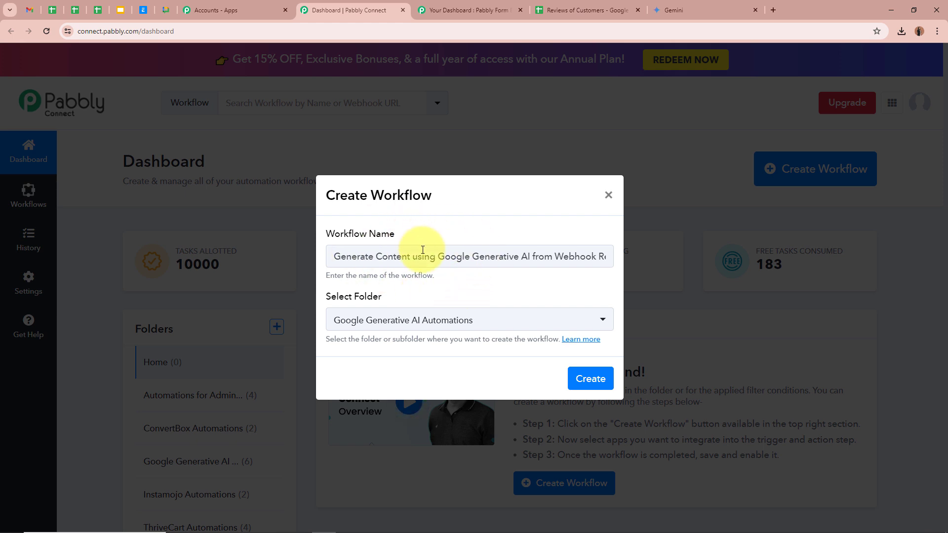
{"action": "left_click", "coordinate": [422, 322]}
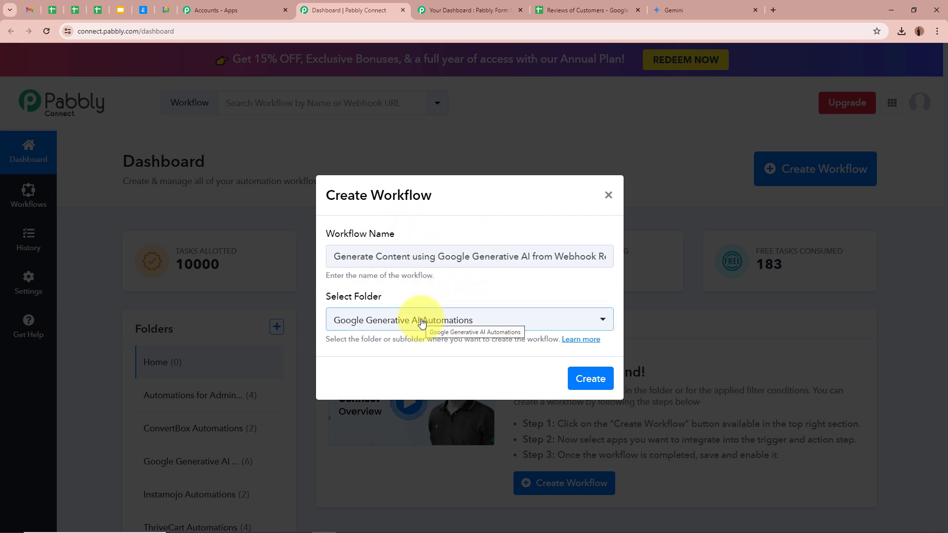
{"action": "left_click", "coordinate": [583, 389]}
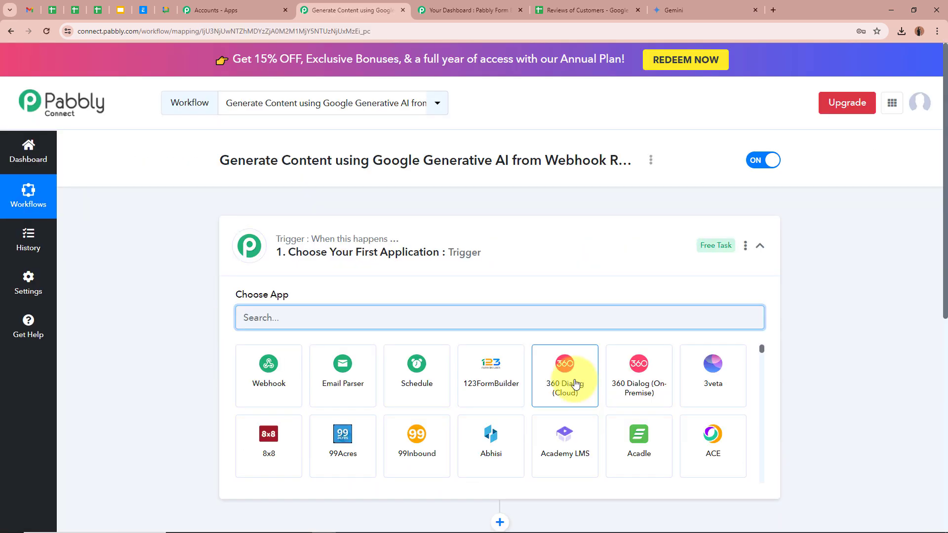
{"action": "left_click_drag", "start_coordinate": [223, 160], "coordinate": [265, 232]}
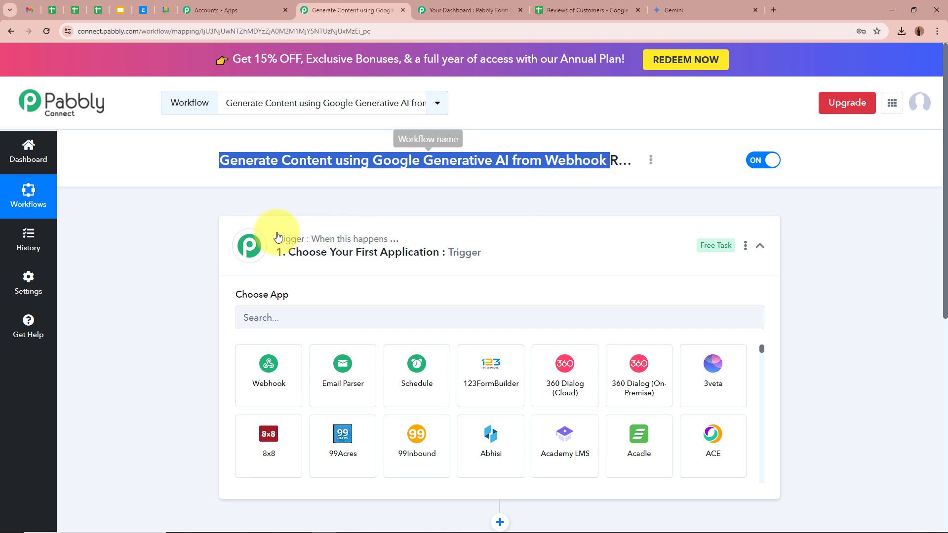
{"action": "left_click", "coordinate": [171, 240]}
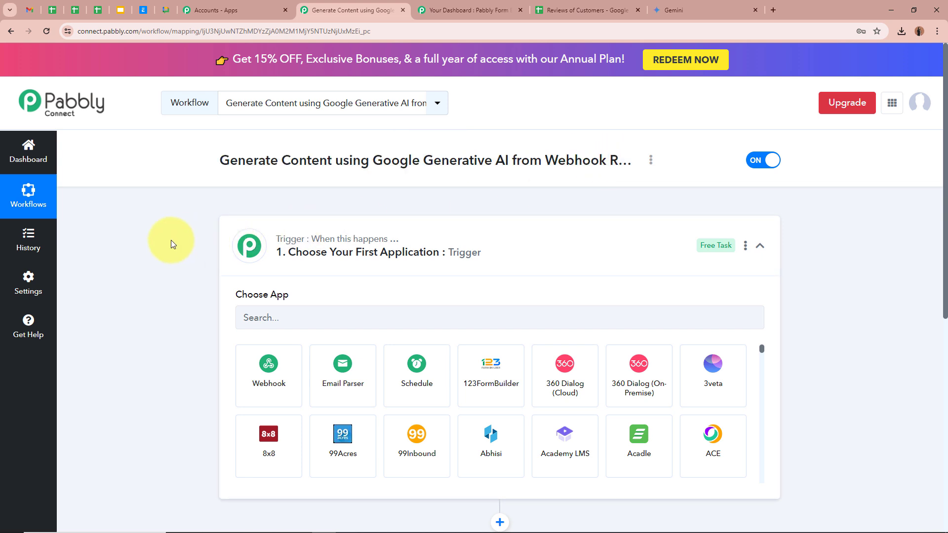
{"action": "left_click", "coordinate": [536, 255]}
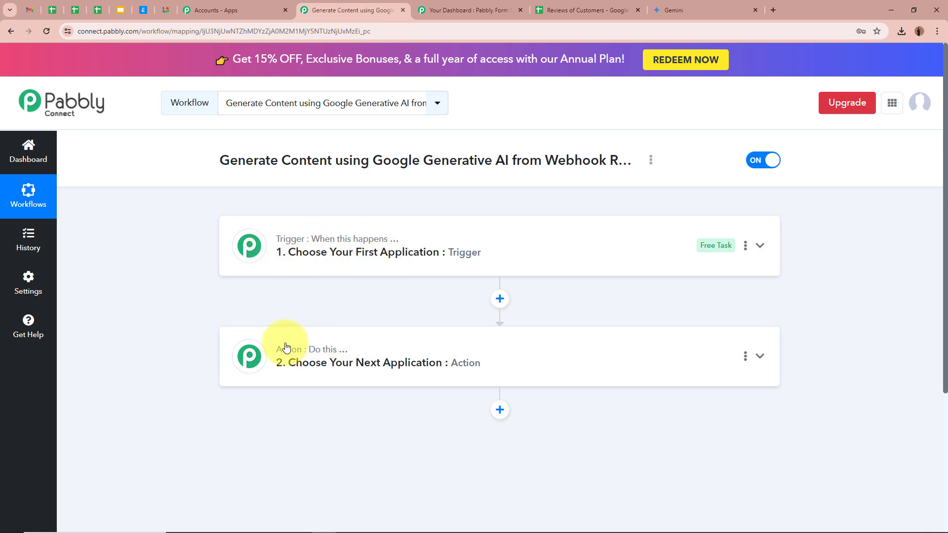
{"action": "mouse_move", "coordinate": [344, 358]}
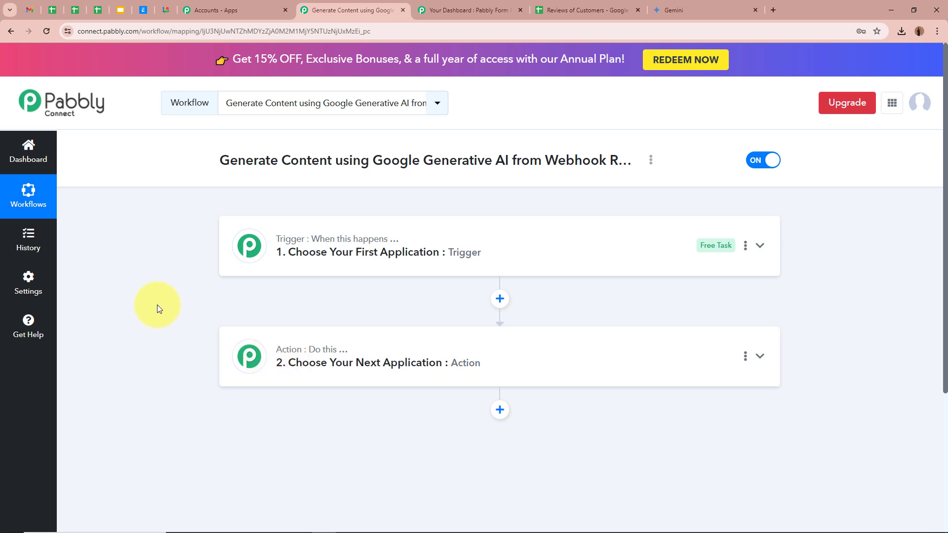
Set the workflow's trigger to Webhook by Pabbly with the Catch Webhook (Recommended) event.
{"action": "left_click", "coordinate": [760, 246]}
{"action": "left_click", "coordinate": [486, 325]}
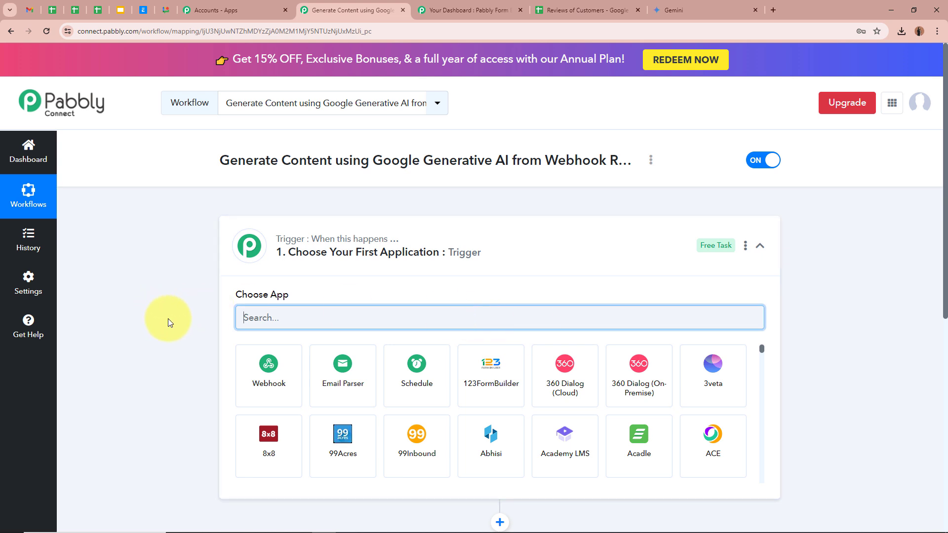
{"action": "left_click", "coordinate": [267, 386]}
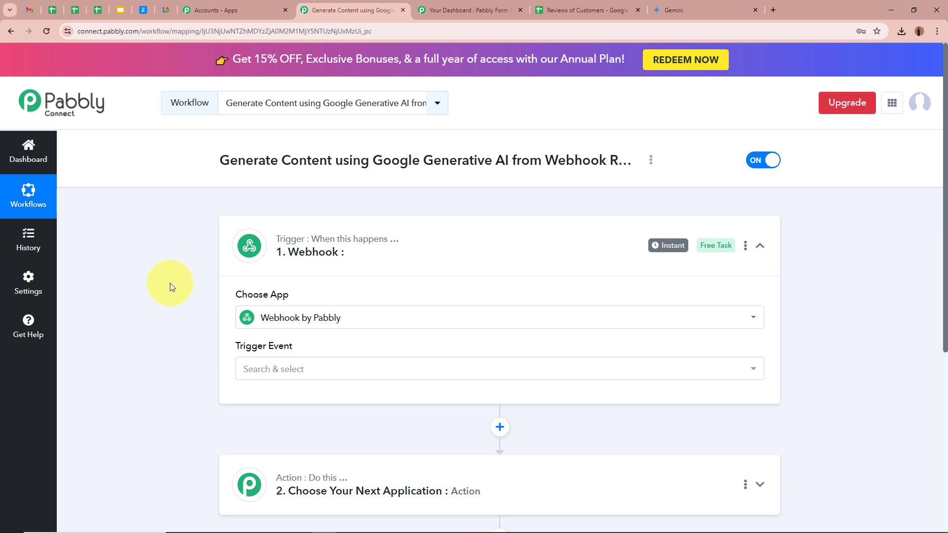
{"action": "scroll", "coordinate": [170, 282], "scroll_direction": "down", "scroll_amount": 1}
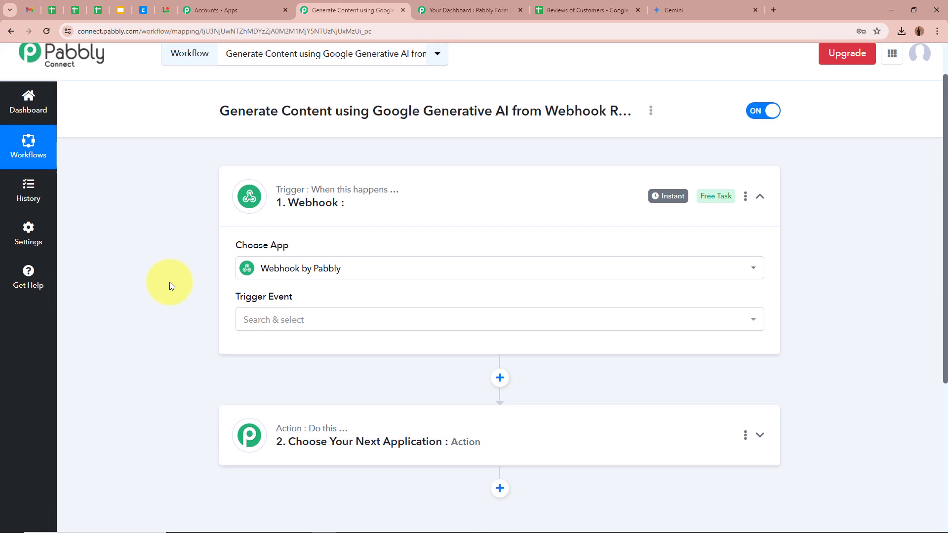
{"action": "left_click", "coordinate": [266, 328]}
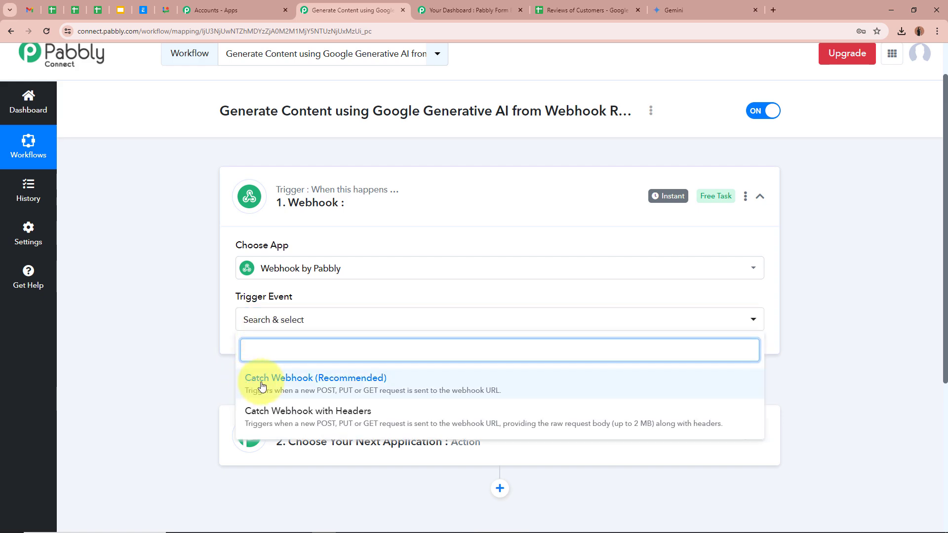
{"action": "left_click", "coordinate": [358, 389]}
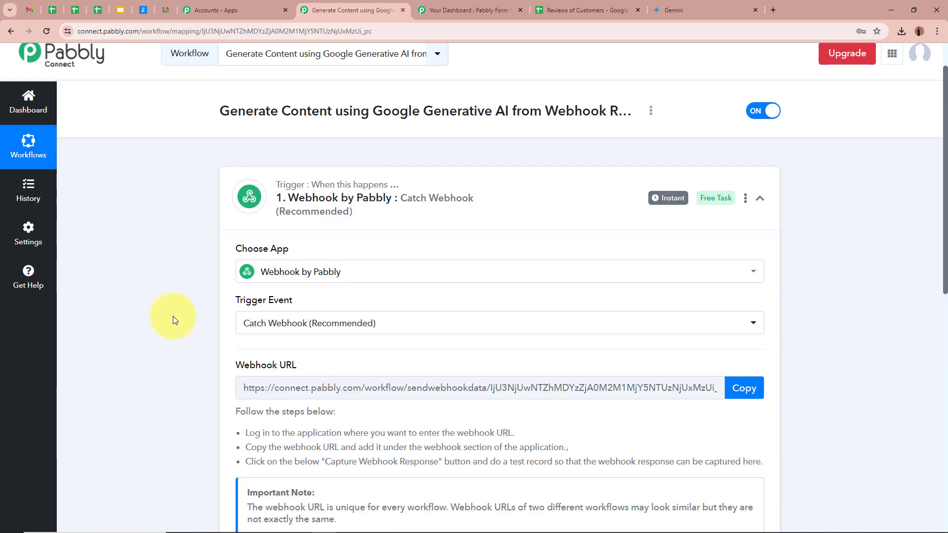
Copy the trigger's webhook URL.
{"action": "scroll", "coordinate": [173, 316], "scroll_direction": "down", "scroll_amount": 3}
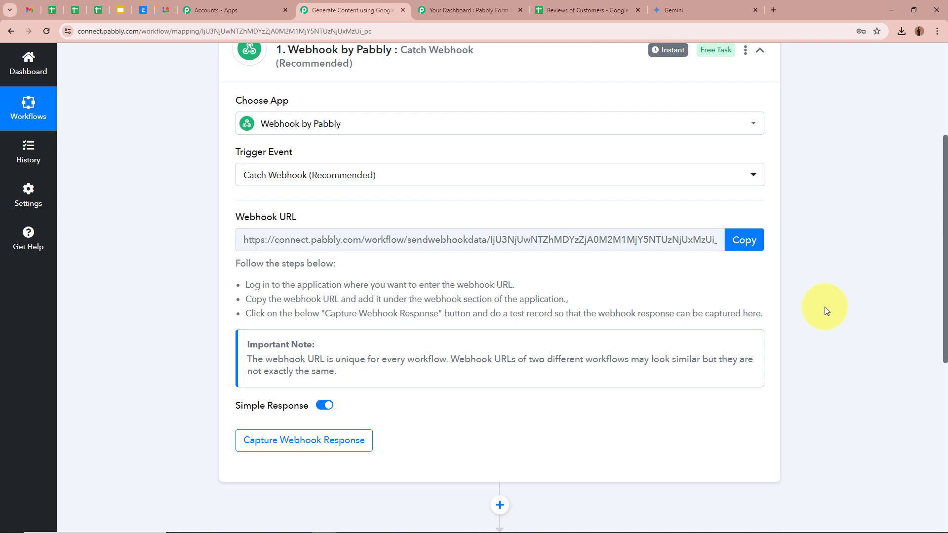
{"action": "scroll", "coordinate": [825, 307], "scroll_direction": "up", "scroll_amount": 2}
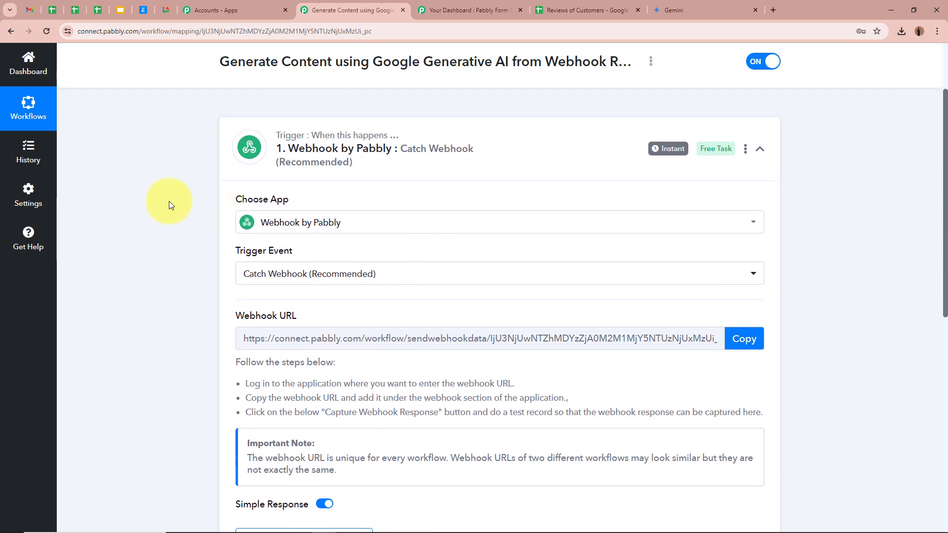
{"action": "scroll", "coordinate": [164, 198], "scroll_direction": "down", "scroll_amount": 3}
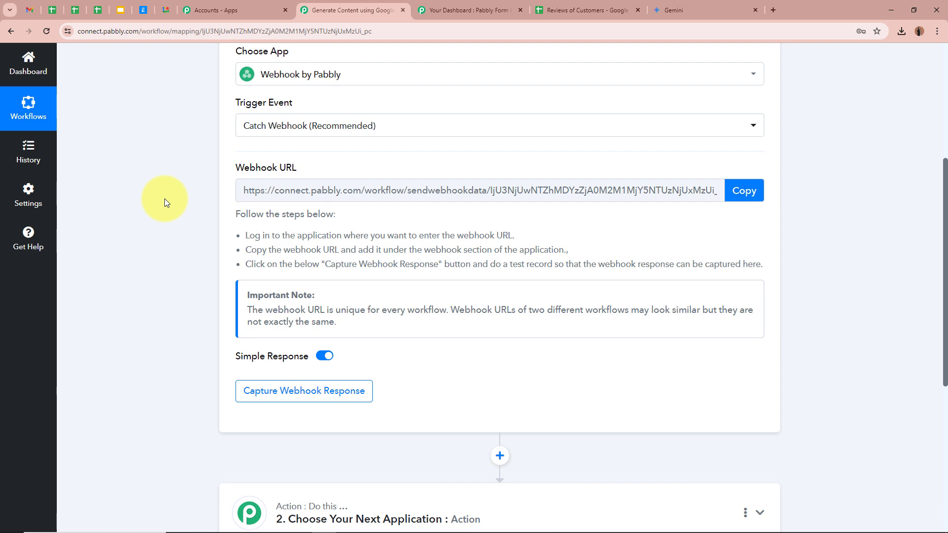
{"action": "left_click", "coordinate": [744, 191]}
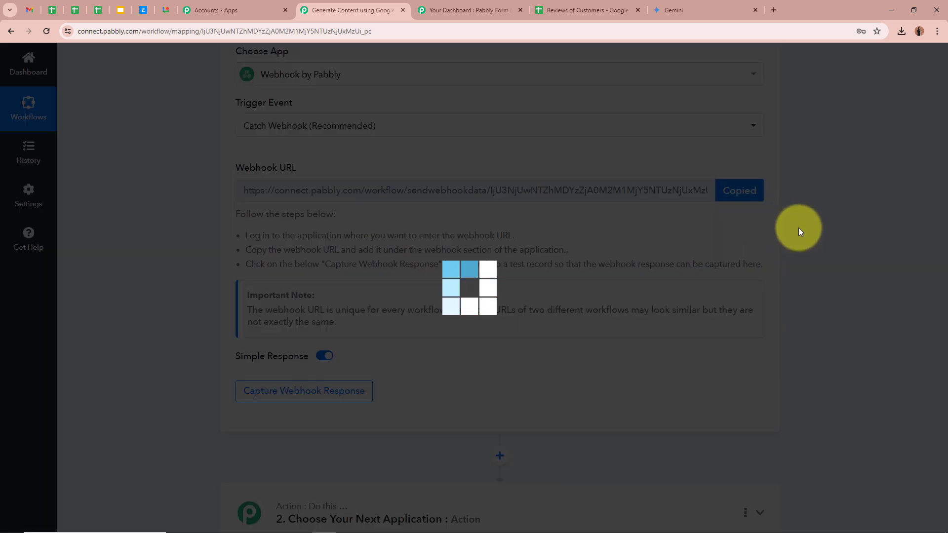
{"action": "scroll", "coordinate": [799, 228], "scroll_direction": "up", "scroll_amount": 3}
{"action": "scroll", "coordinate": [799, 228], "scroll_direction": "up", "scroll_amount": 2}
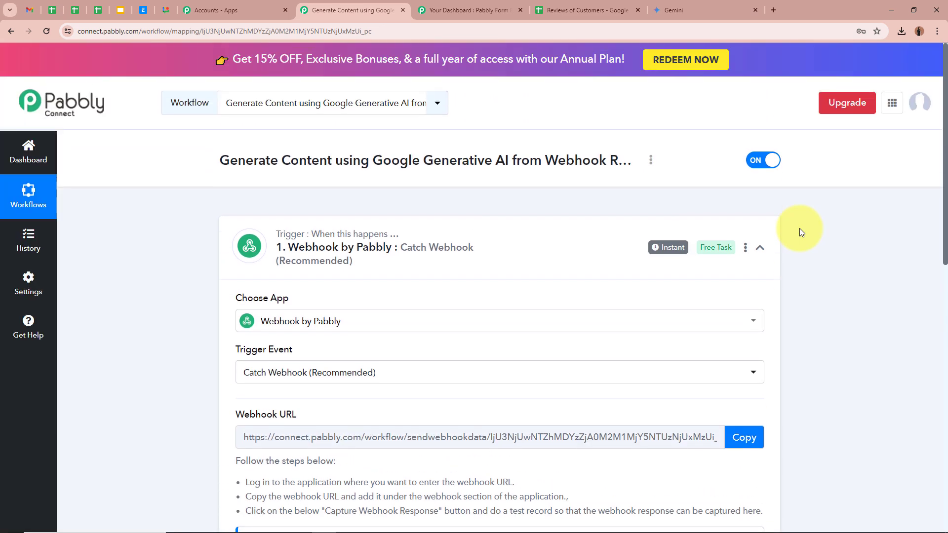
Switch to Pabbly Form Builder and open the webhook integration settings for Review Form!
{"action": "left_click", "coordinate": [487, 11]}
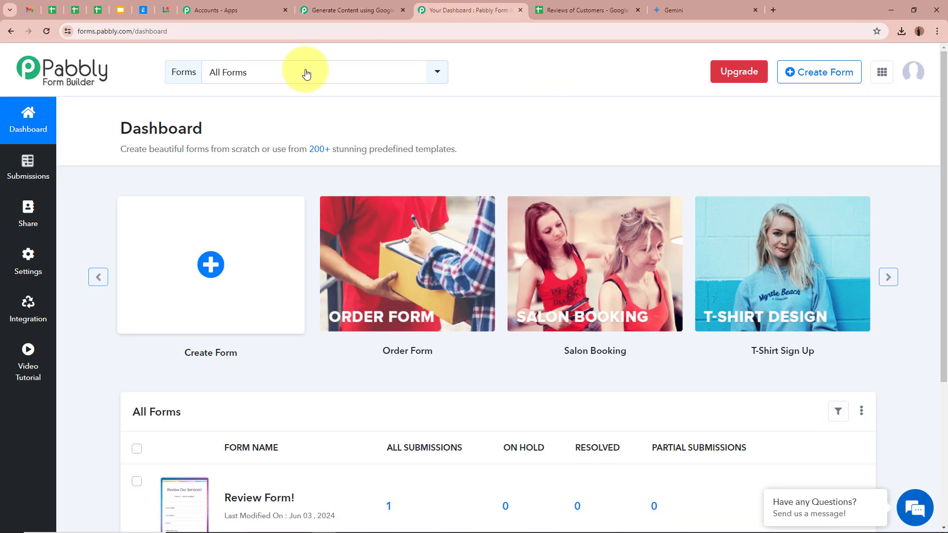
{"action": "scroll", "coordinate": [490, 132], "scroll_direction": "down", "scroll_amount": 2}
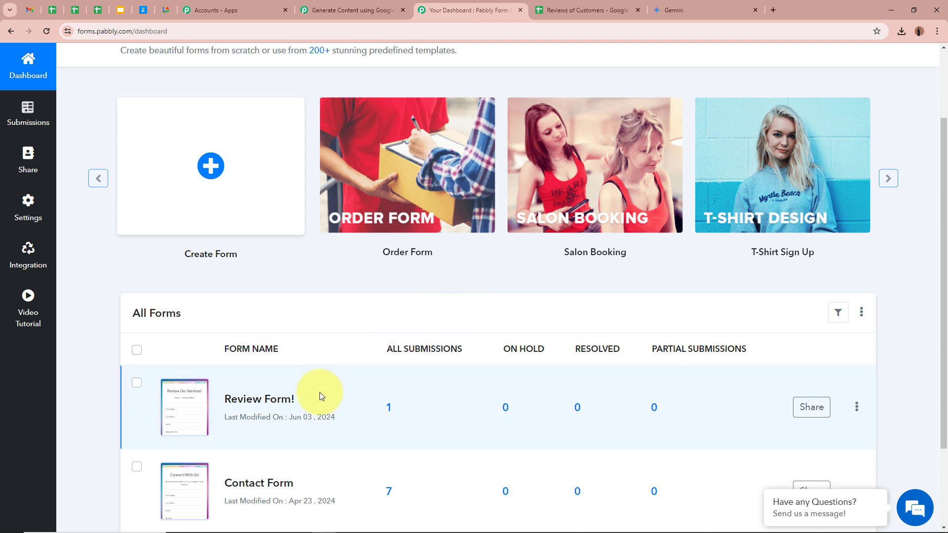
{"action": "scroll", "coordinate": [607, 339], "scroll_direction": "up", "scroll_amount": 2}
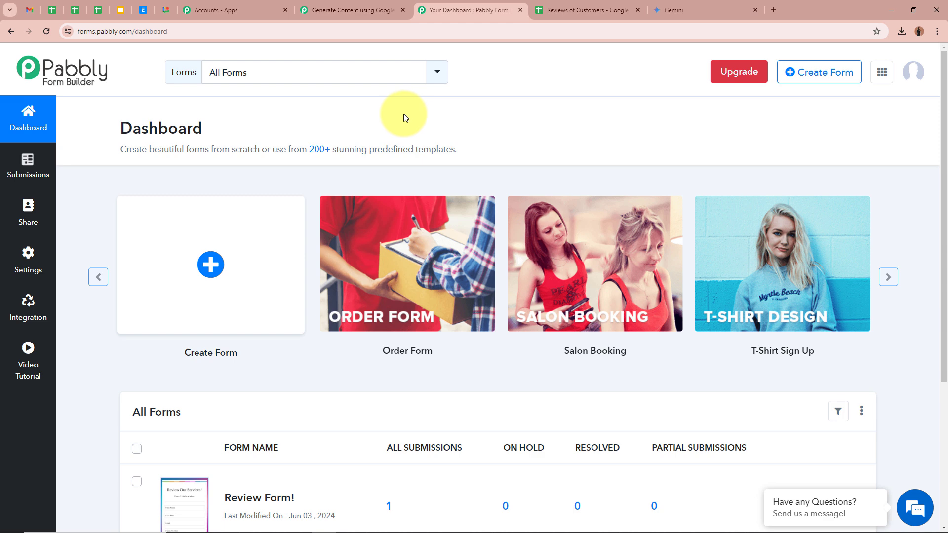
{"action": "left_click", "coordinate": [22, 310]}
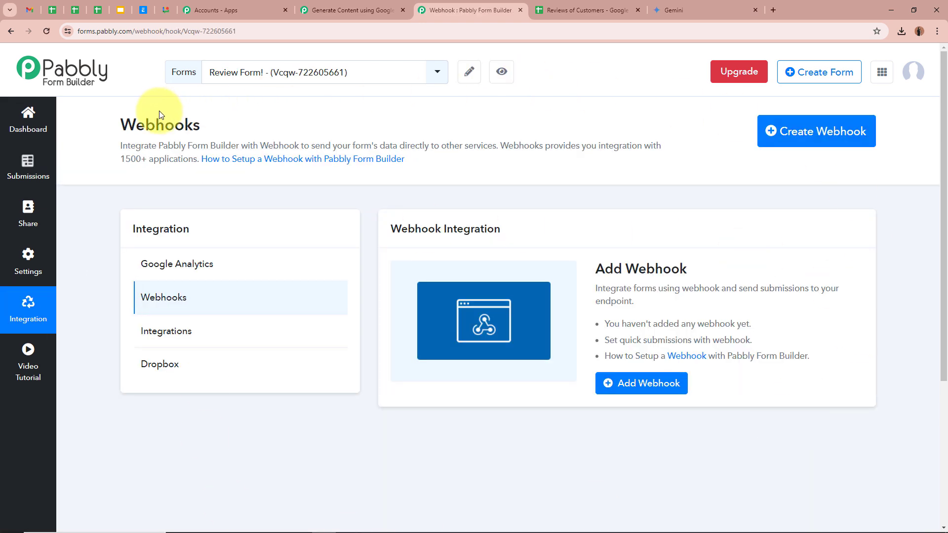
{"action": "left_click_drag", "start_coordinate": [123, 125], "coordinate": [424, 123]}
{"action": "left_click", "coordinate": [423, 123]}
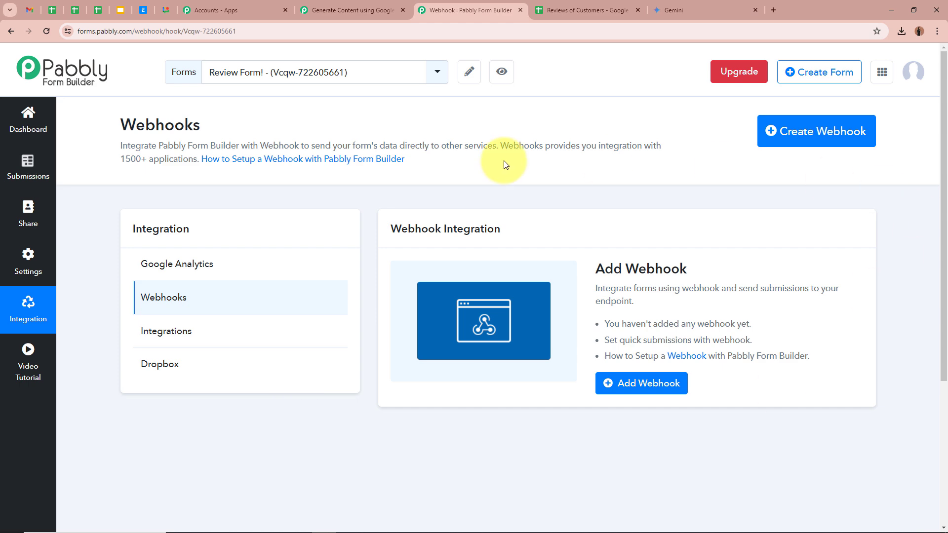
Create a webhook for the form using the copied Pabbly Connect URL and save it.
{"action": "left_click", "coordinate": [816, 140]}
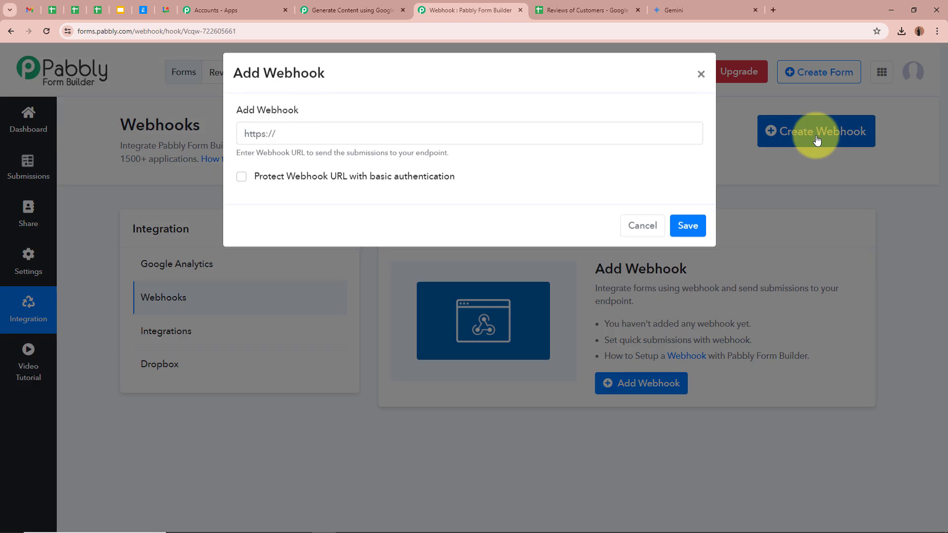
{"action": "left_click", "coordinate": [311, 136]}
{"action": "key", "text": "ctrl+v"}
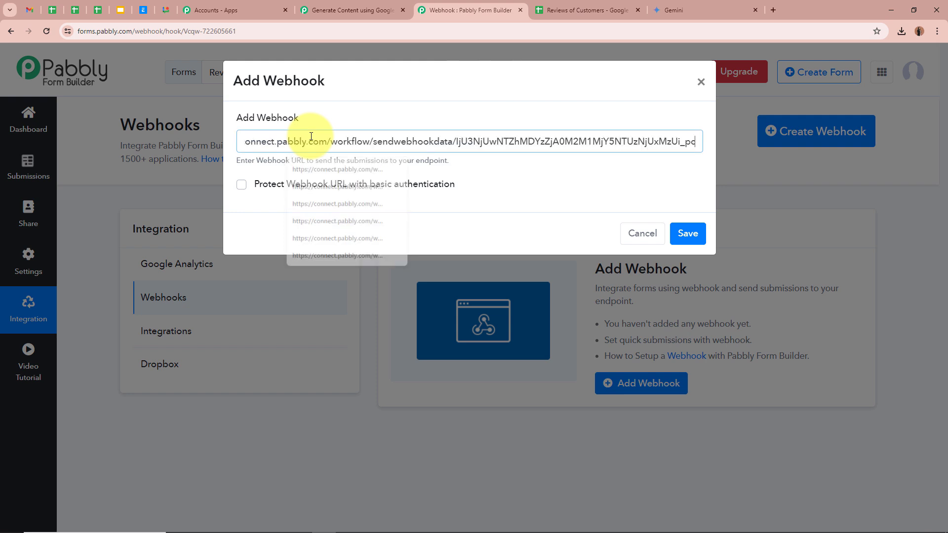
{"action": "left_click", "coordinate": [465, 232]}
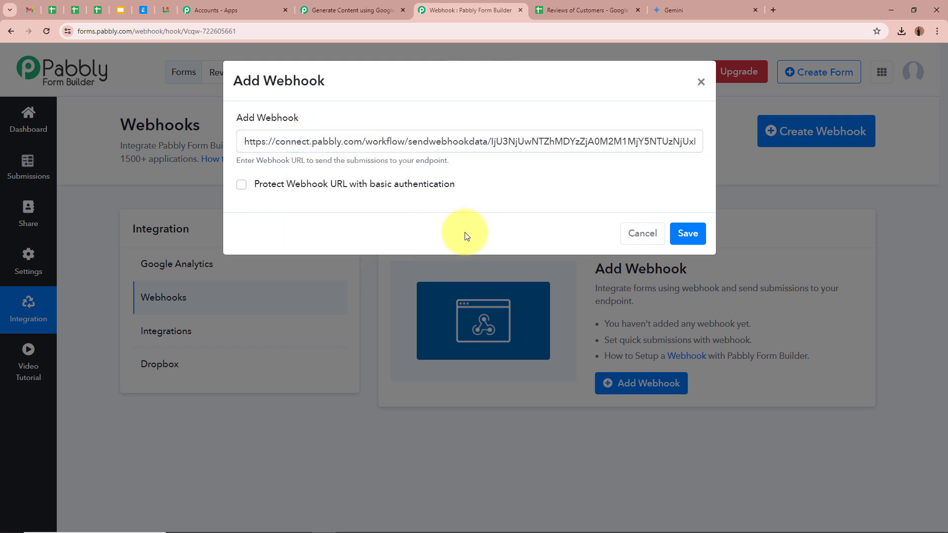
{"action": "left_click", "coordinate": [700, 236]}
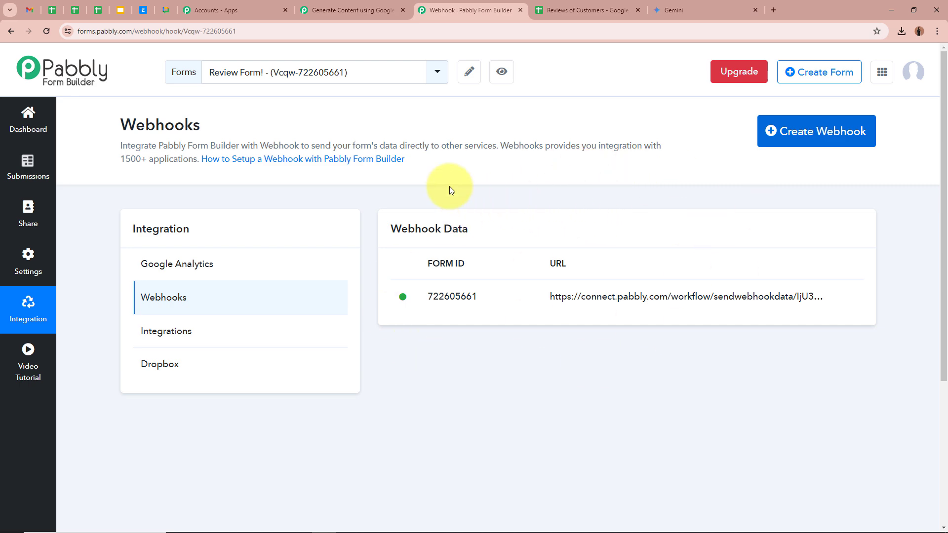
Switch to the Pabbly Connect workflow and check the webhook trigger's response capture status.
{"action": "left_click", "coordinate": [366, 11]}
{"action": "scroll", "coordinate": [152, 223], "scroll_direction": "down", "scroll_amount": 5}
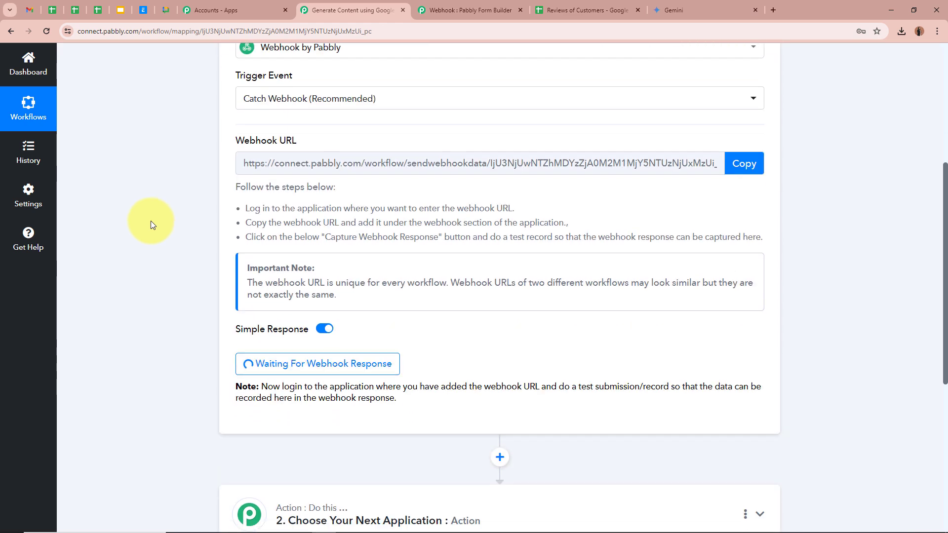
{"action": "scroll", "coordinate": [150, 220], "scroll_direction": "down", "scroll_amount": 1}
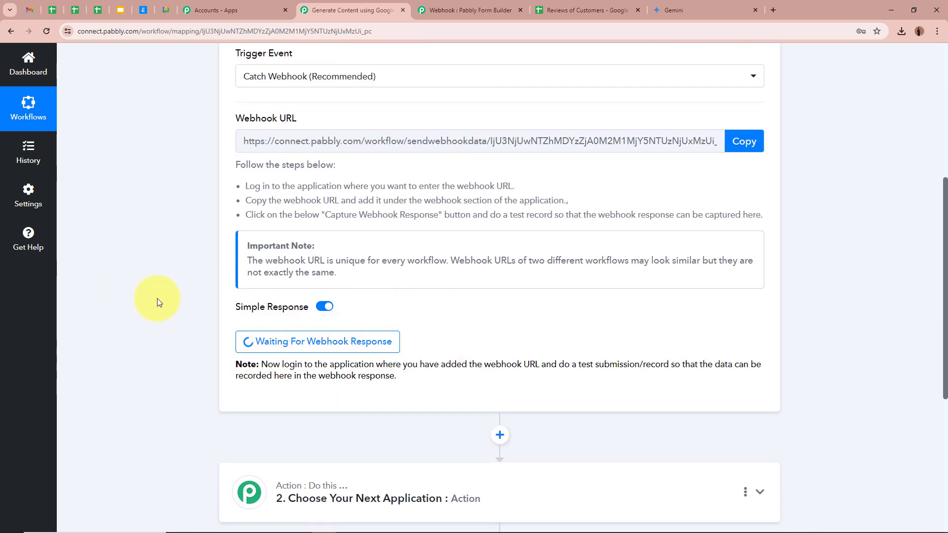
{"action": "scroll", "coordinate": [157, 298], "scroll_direction": "up", "scroll_amount": 6}
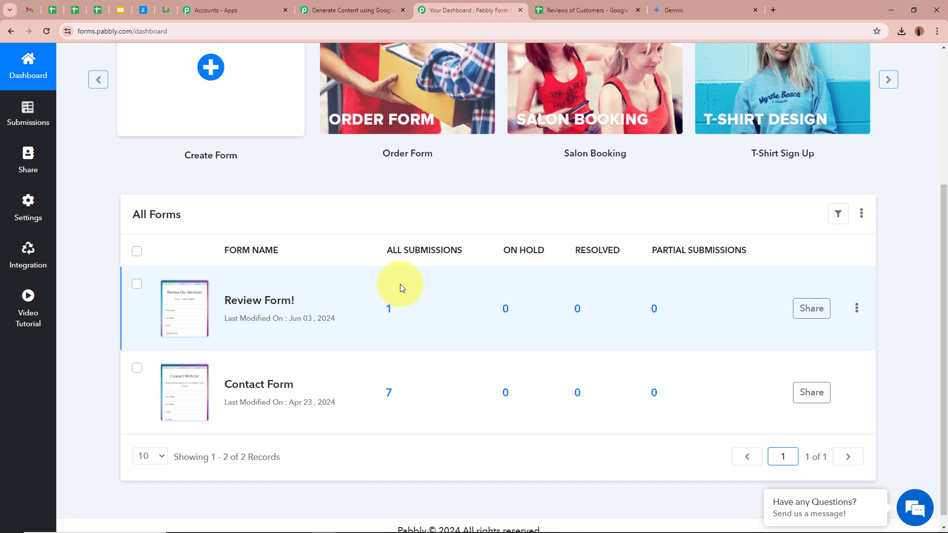
Copy the share link of Review Form! in Pabbly Form Builder and open it in a new browser tab.
{"action": "left_click", "coordinate": [813, 312]}
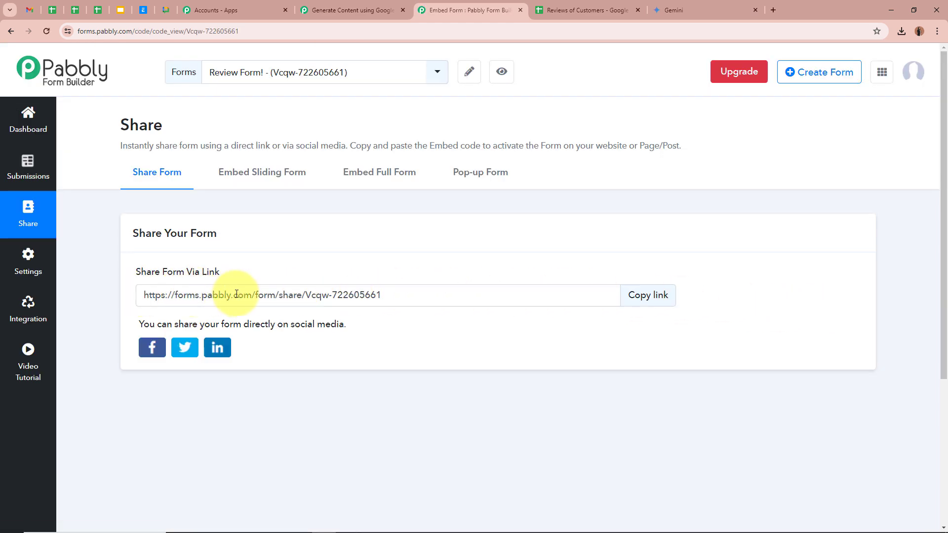
{"action": "left_click", "coordinate": [648, 297]}
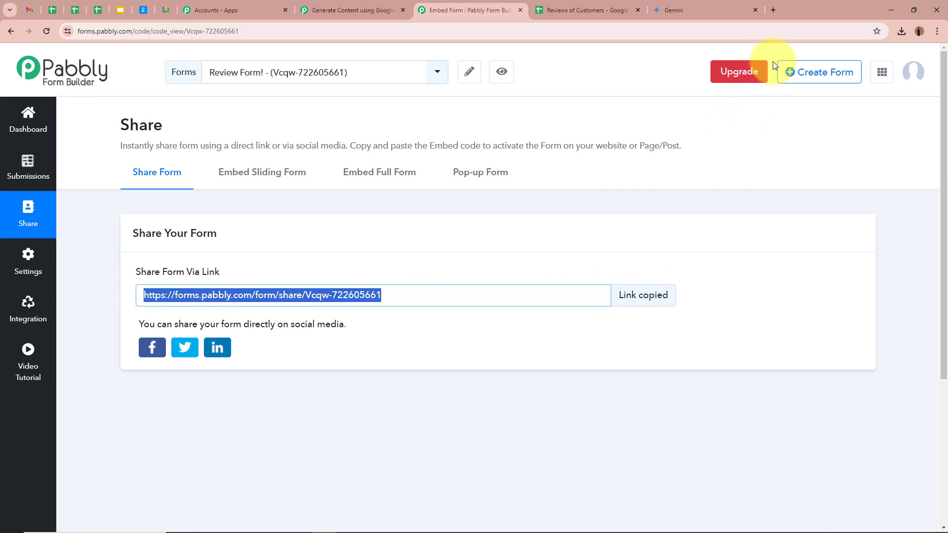
{"action": "left_click", "coordinate": [774, 10]}
{"action": "key", "text": "ctrl+v"}
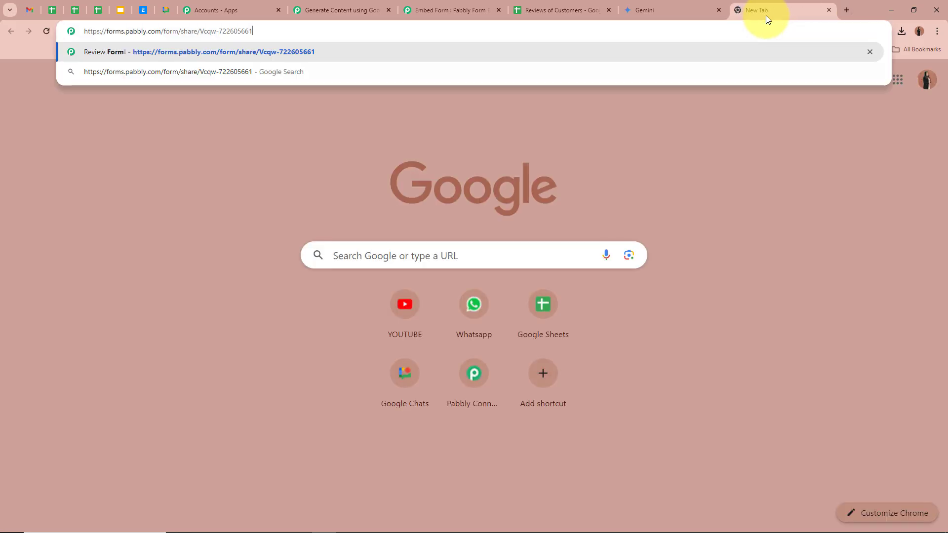
{"action": "key", "text": "Return"}
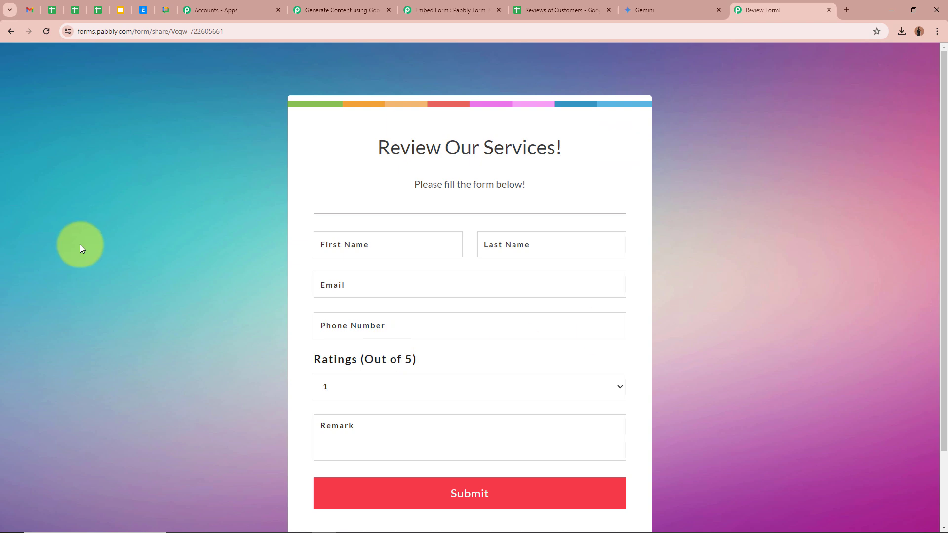
Fill in the review form's first name, last name, e-mail and phone number with test contact details.
{"action": "scroll", "coordinate": [119, 243], "scroll_direction": "down", "scroll_amount": 1}
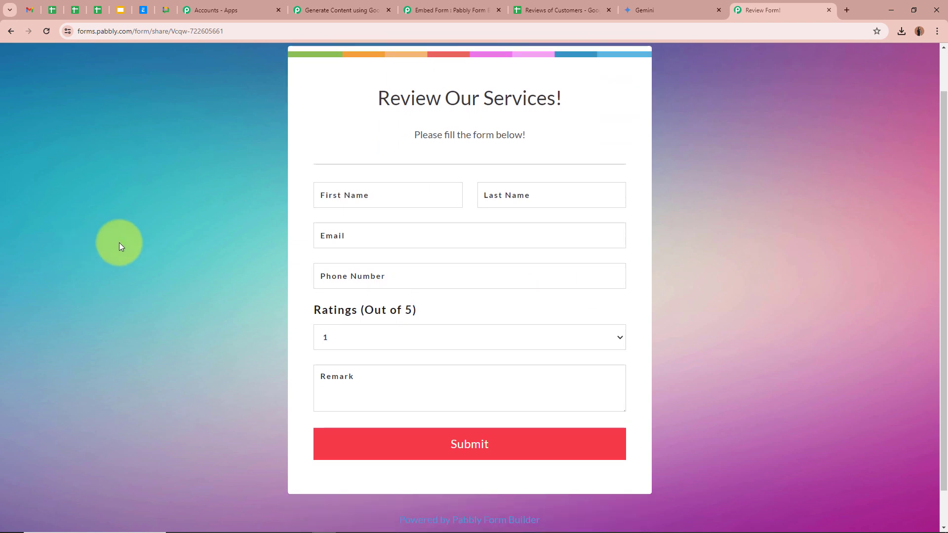
{"action": "left_click", "coordinate": [350, 193]}
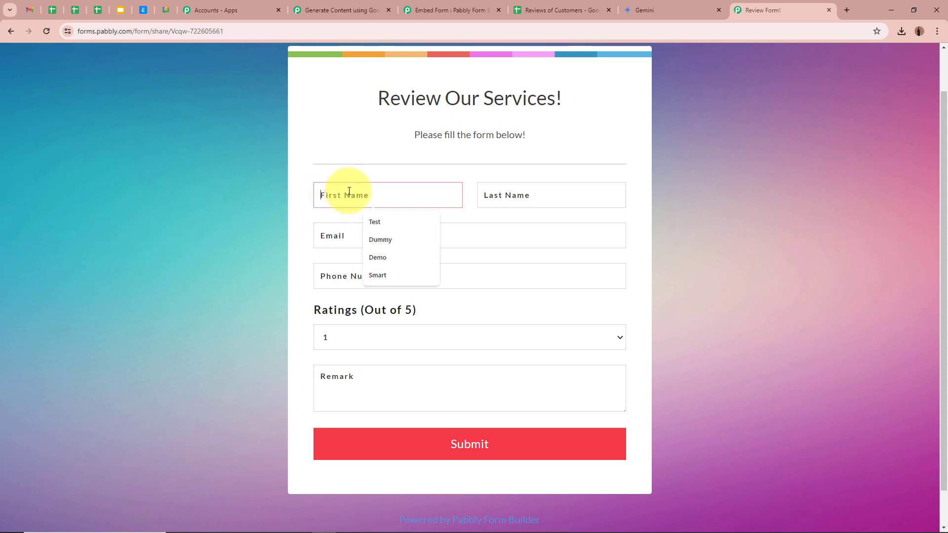
{"action": "type", "text": "Smart"}
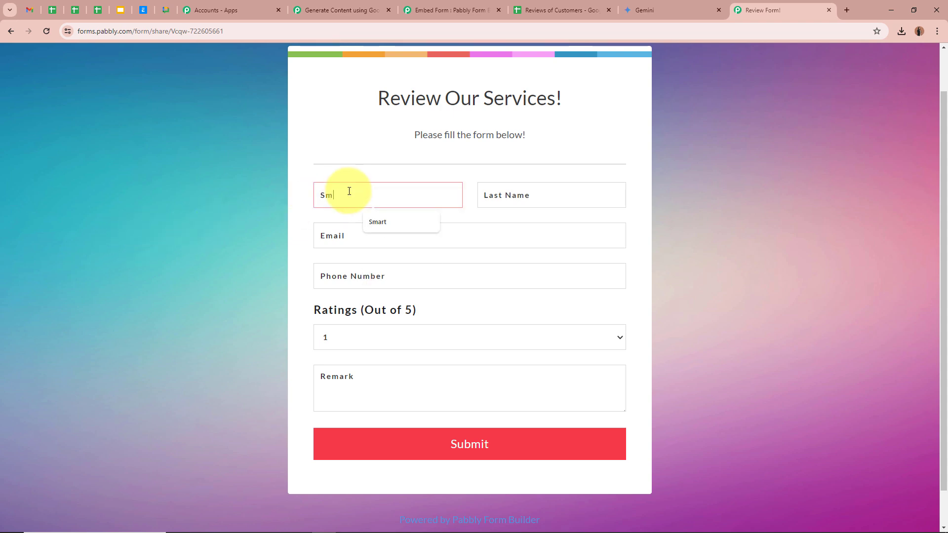
{"action": "left_click", "coordinate": [548, 187]}
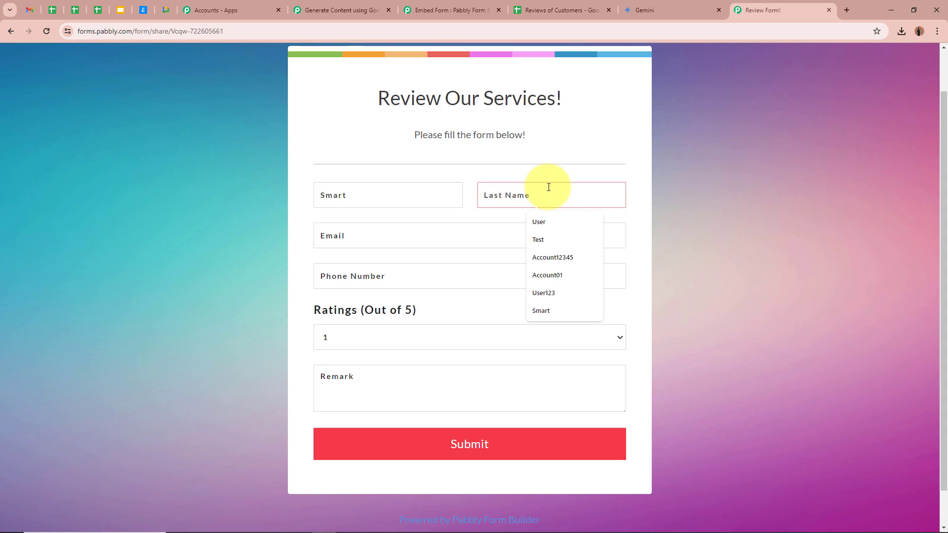
{"action": "type", "text": "Dummy"}
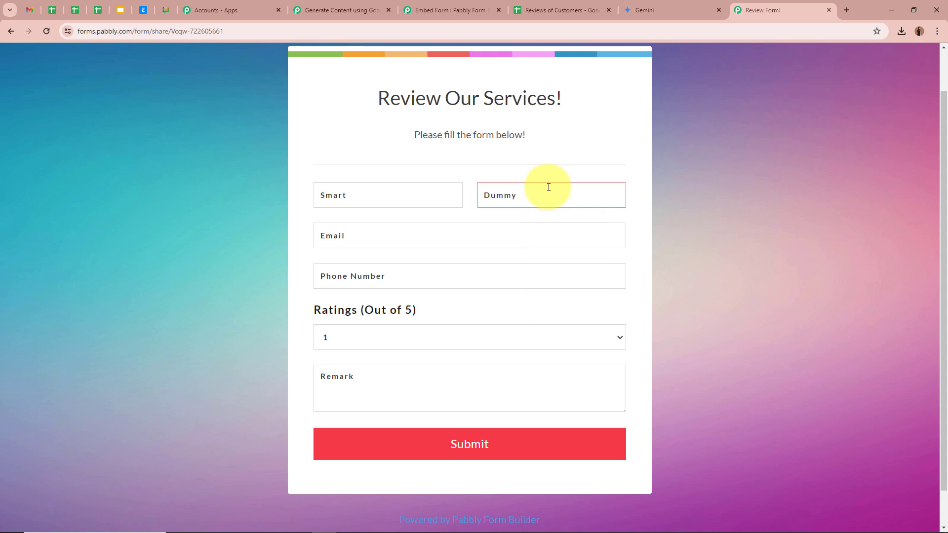
{"action": "left_click", "coordinate": [384, 232]}
{"action": "type", "text": "smartd"}
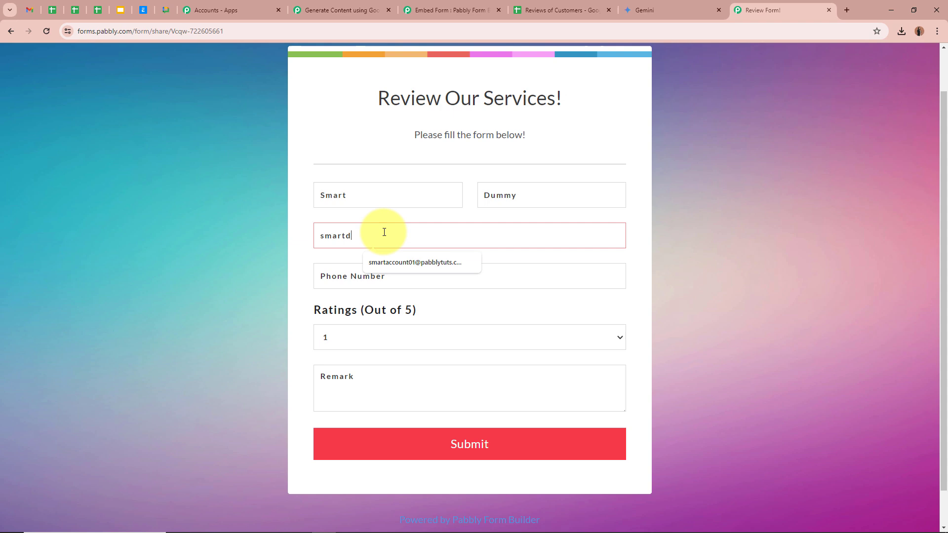
{"action": "key", "text": "Down"}
{"action": "key", "text": "Return"}
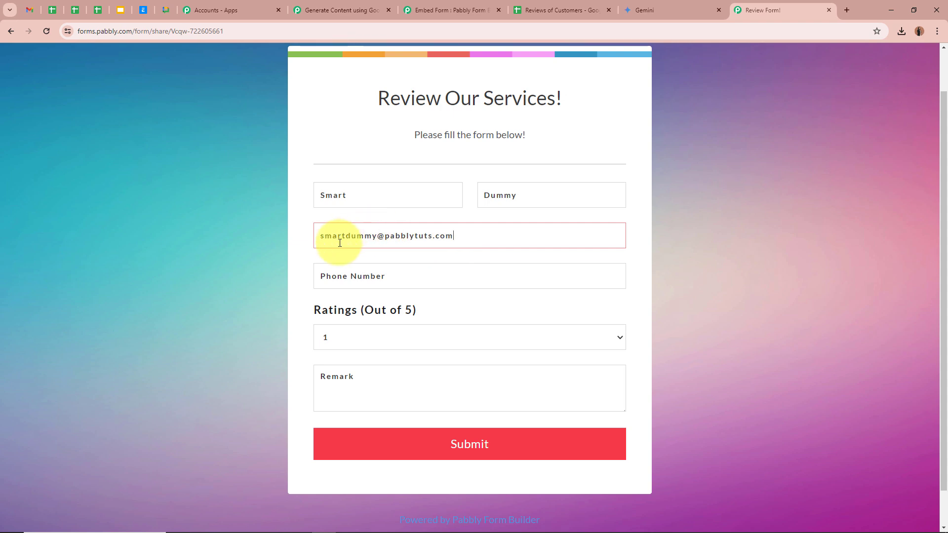
{"action": "left_click", "coordinate": [444, 275]}
{"action": "type", "text": "9175"}
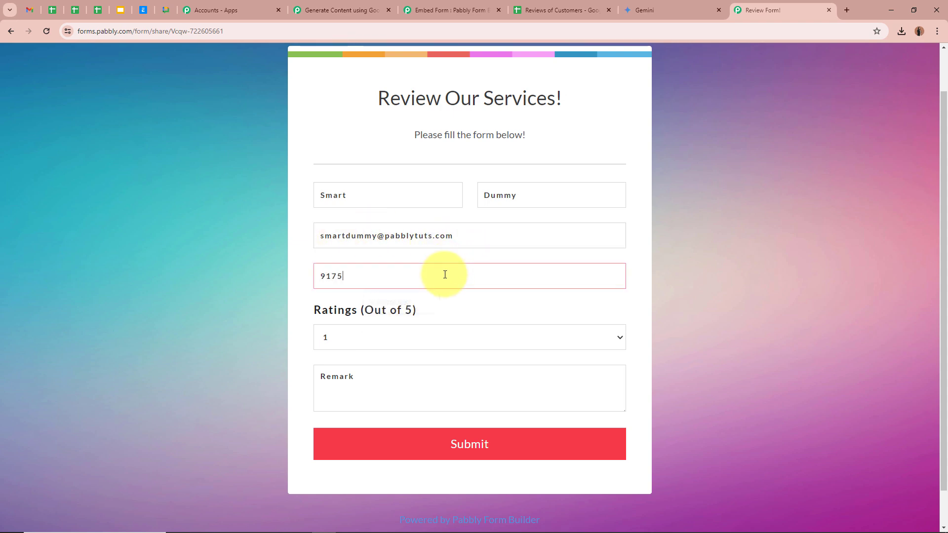
{"action": "type", "text": "37537537"}
Set the rating to 4, enter the remark "Outstanding services, Delivery on time, and reasonable pricing." and submit the form.
{"action": "left_click", "coordinate": [434, 340]}
{"action": "left_click", "coordinate": [410, 380]}
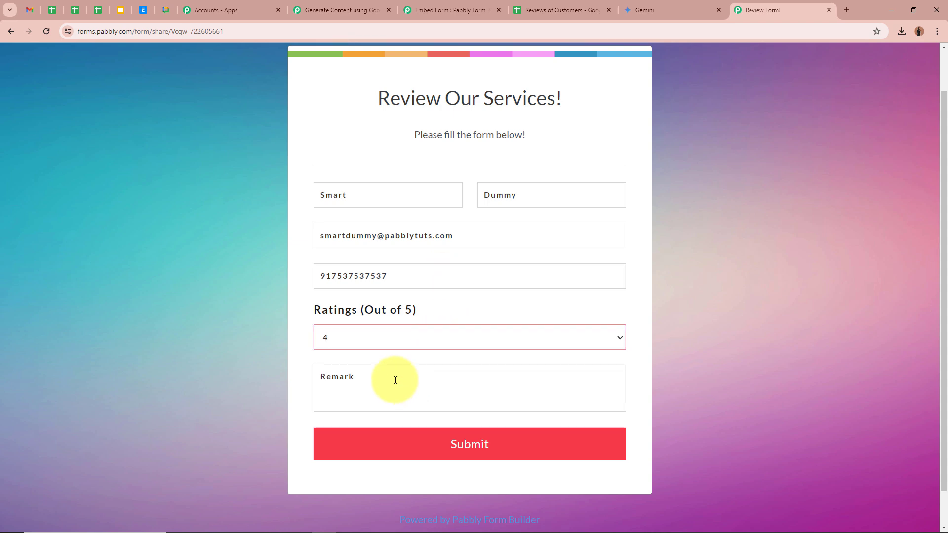
{"action": "left_click", "coordinate": [372, 374]}
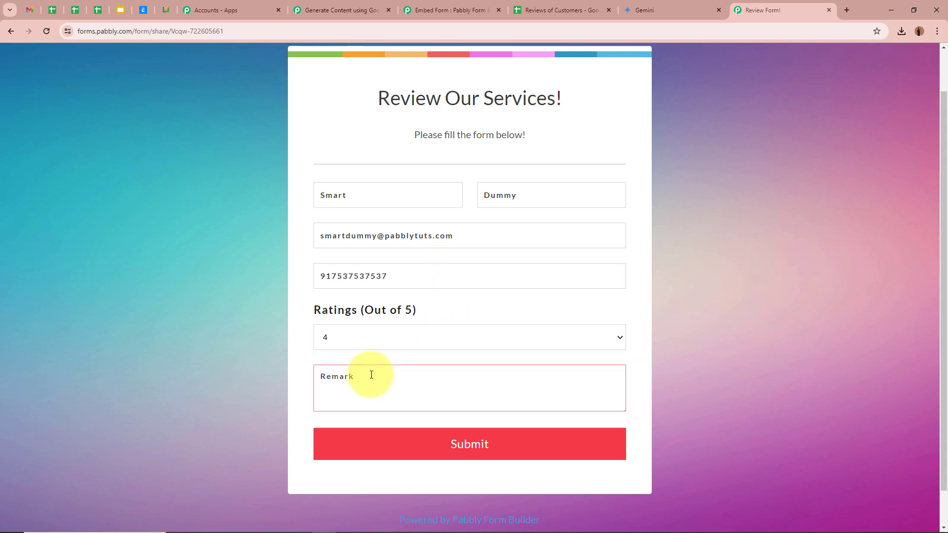
{"action": "type", "text": "Outstanding services, Delivery on time, and reasonable pricing."}
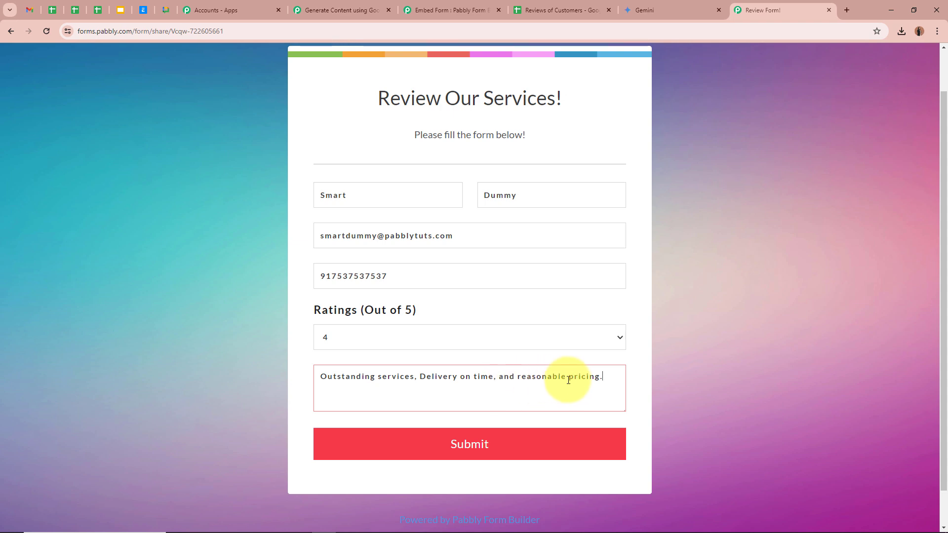
{"action": "left_click", "coordinate": [454, 444]}
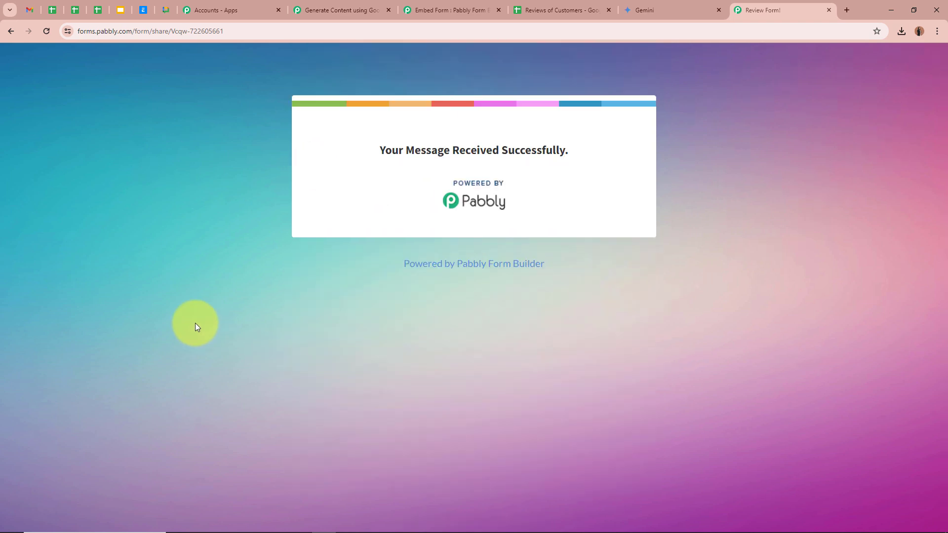
{"action": "left_click_drag", "start_coordinate": [377, 158], "coordinate": [703, 155]}
{"action": "left_click", "coordinate": [704, 154]}
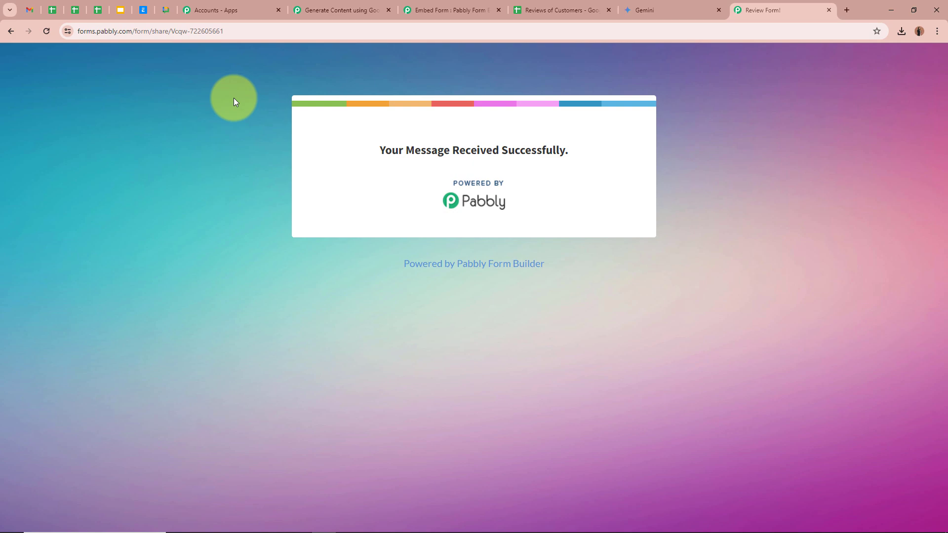
Switch to the Pabbly Connect workflow and examine the captured webhook response, including the full remark value.
{"action": "left_click", "coordinate": [346, 10]}
{"action": "scroll", "coordinate": [150, 293], "scroll_direction": "down", "scroll_amount": 12}
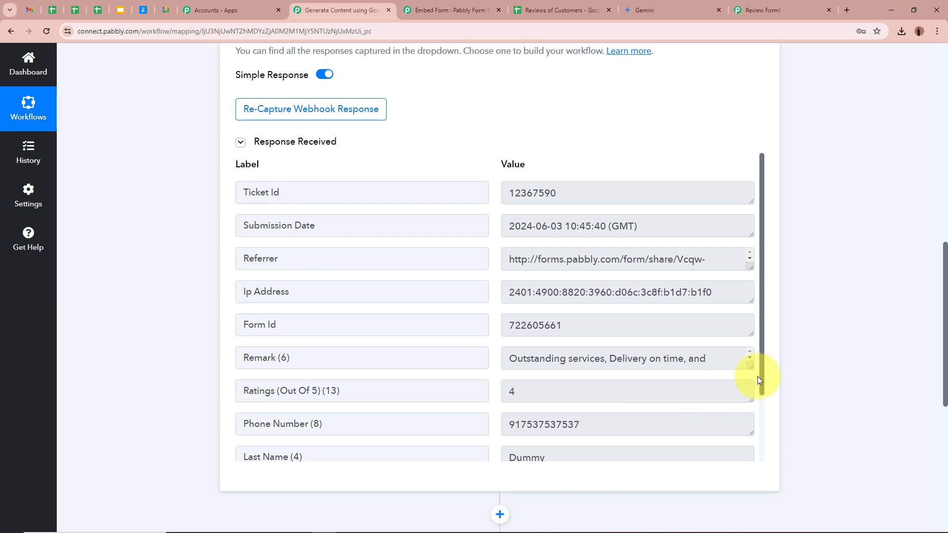
{"action": "left_click_drag", "start_coordinate": [761, 376], "coordinate": [466, 434]}
{"action": "left_click_drag", "start_coordinate": [338, 426], "coordinate": [275, 461]}
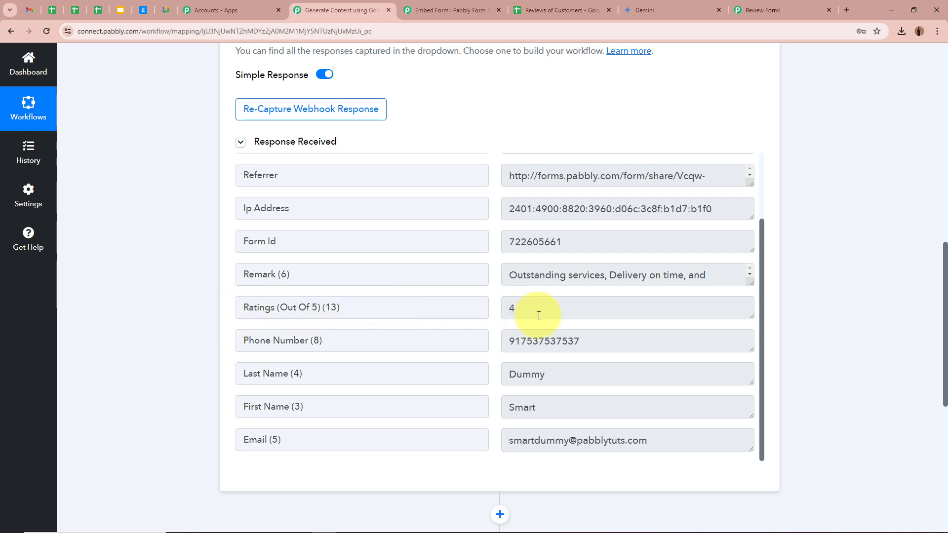
{"action": "scroll", "coordinate": [539, 315], "scroll_direction": "up", "scroll_amount": 2}
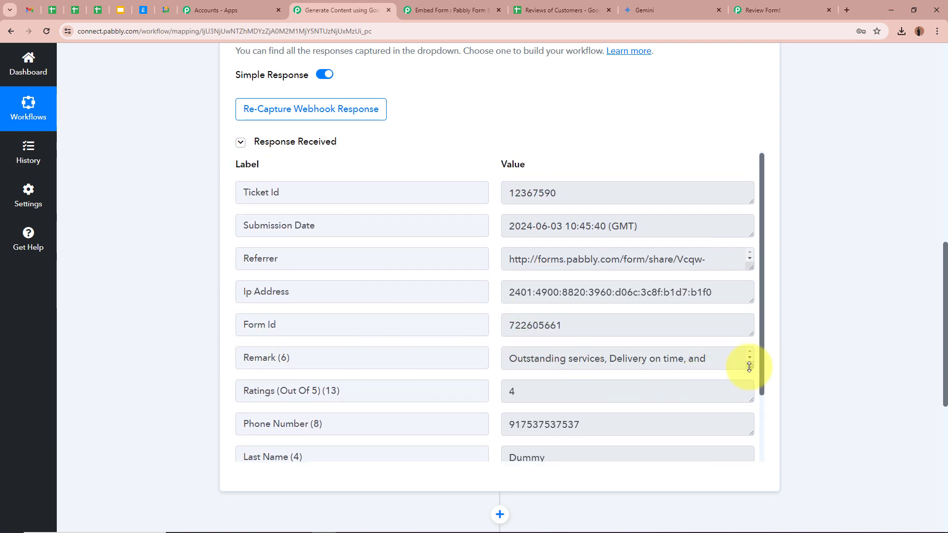
{"action": "left_click", "coordinate": [592, 354]}
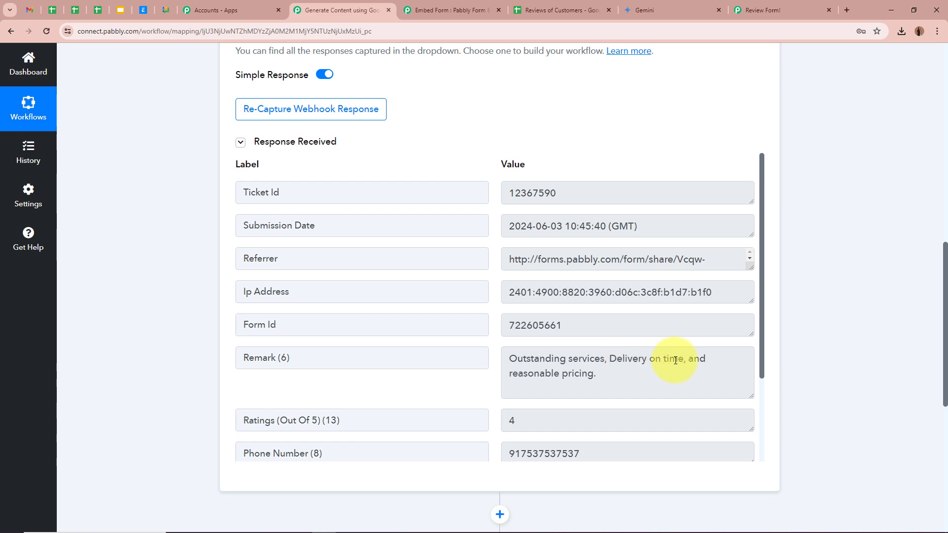
Collapse the webhook trigger and choose Google Generative AI as the app for the action step.
{"action": "scroll", "coordinate": [706, 364], "scroll_direction": "up", "scroll_amount": 10}
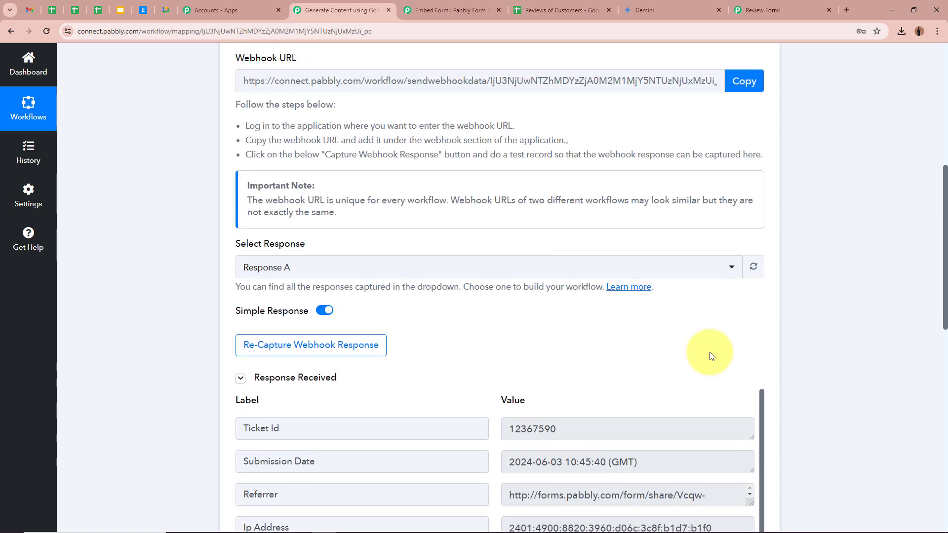
{"action": "scroll", "coordinate": [776, 321], "scroll_direction": "up", "scroll_amount": 2}
{"action": "left_click", "coordinate": [761, 249]}
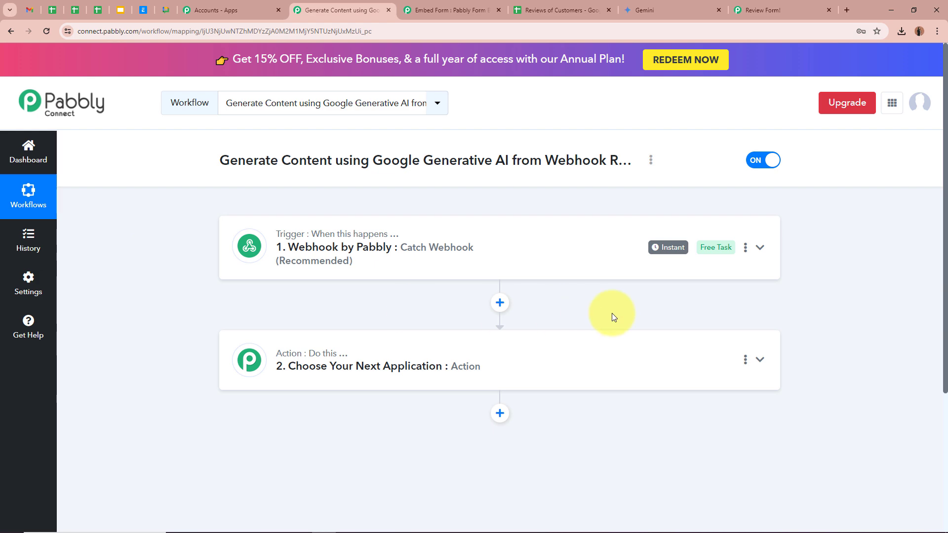
{"action": "left_click", "coordinate": [760, 360]}
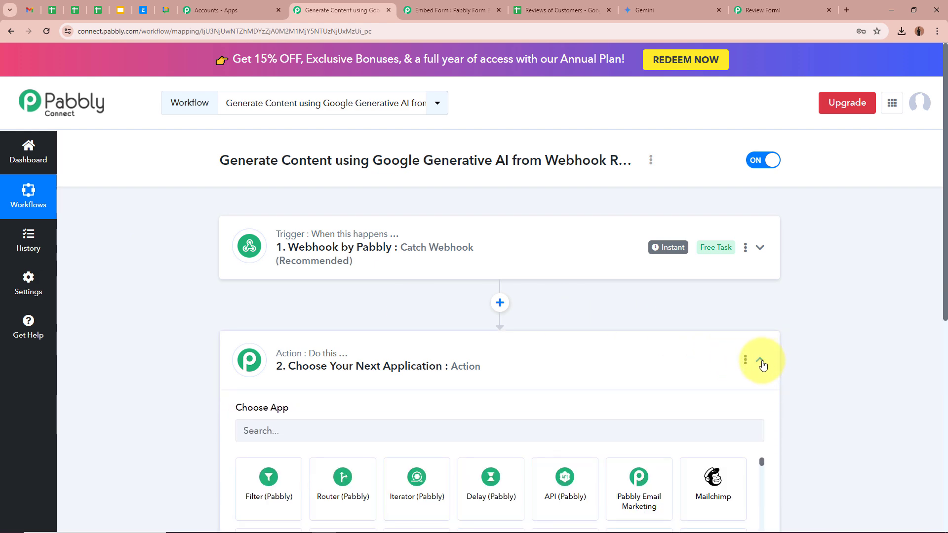
{"action": "left_click", "coordinate": [379, 258]}
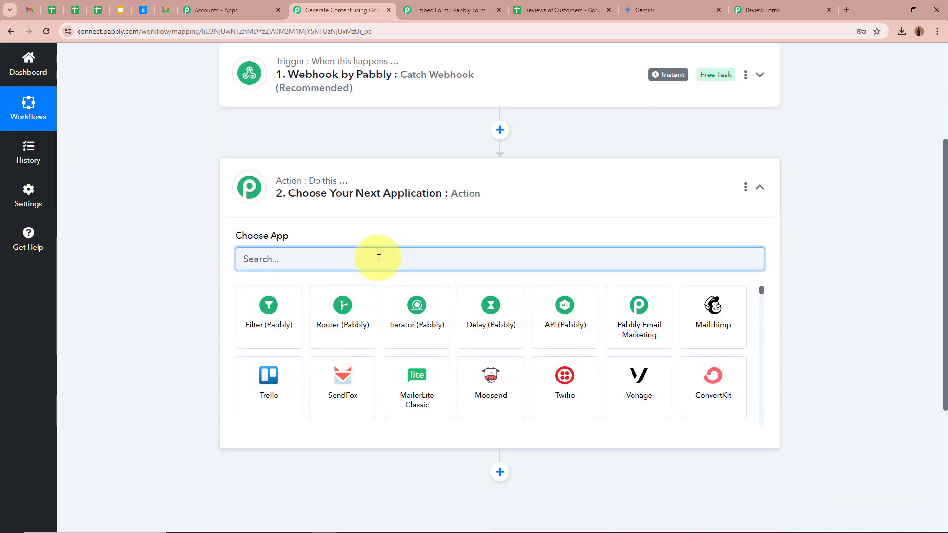
{"action": "type", "text": "Google"}
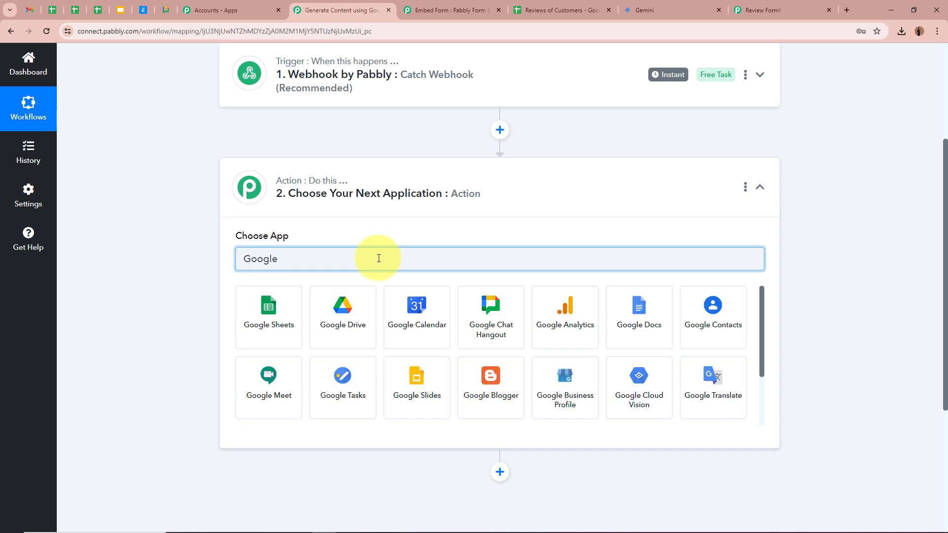
{"action": "scroll", "coordinate": [381, 345], "scroll_direction": "down", "scroll_amount": 2}
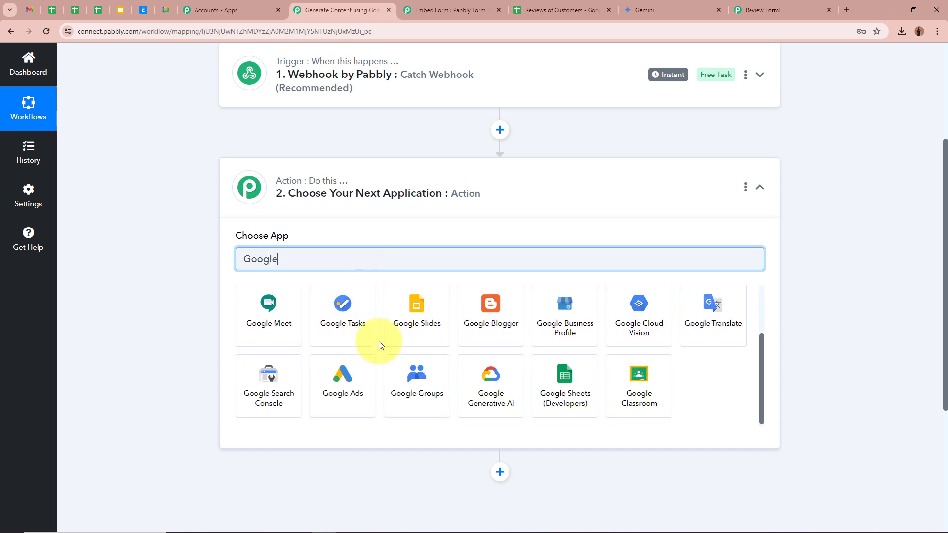
{"action": "left_click", "coordinate": [491, 388]}
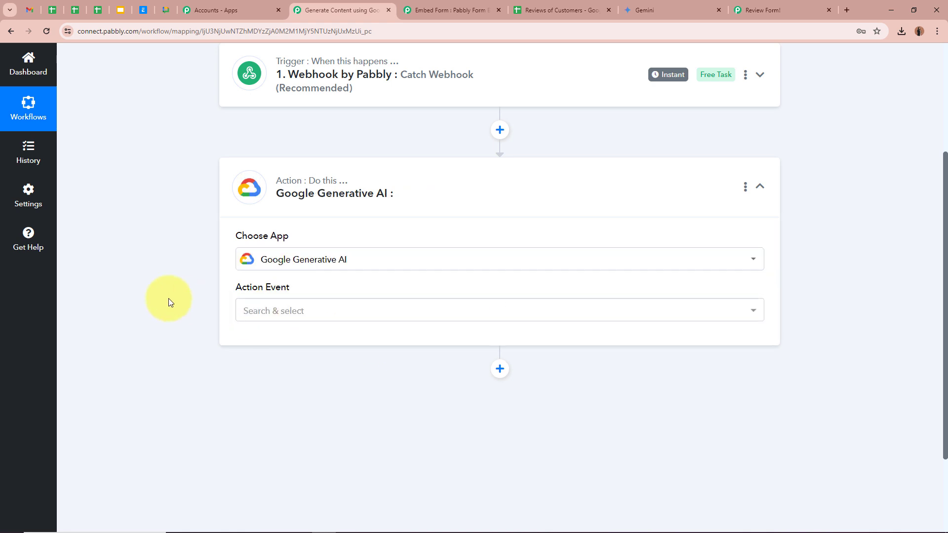
Set the action event to Generate Content and start adding a new Google Generative AI connection.
{"action": "left_click", "coordinate": [301, 311]}
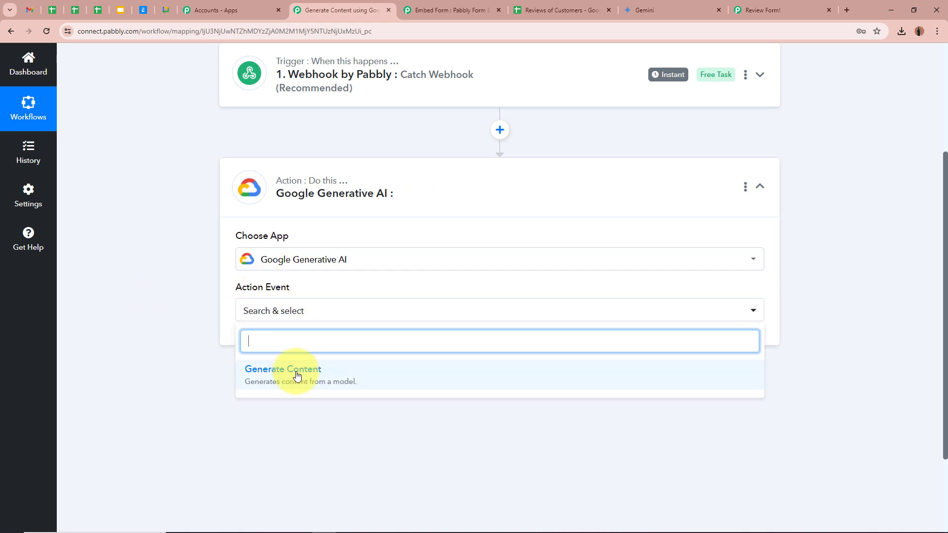
{"action": "left_click", "coordinate": [299, 371]}
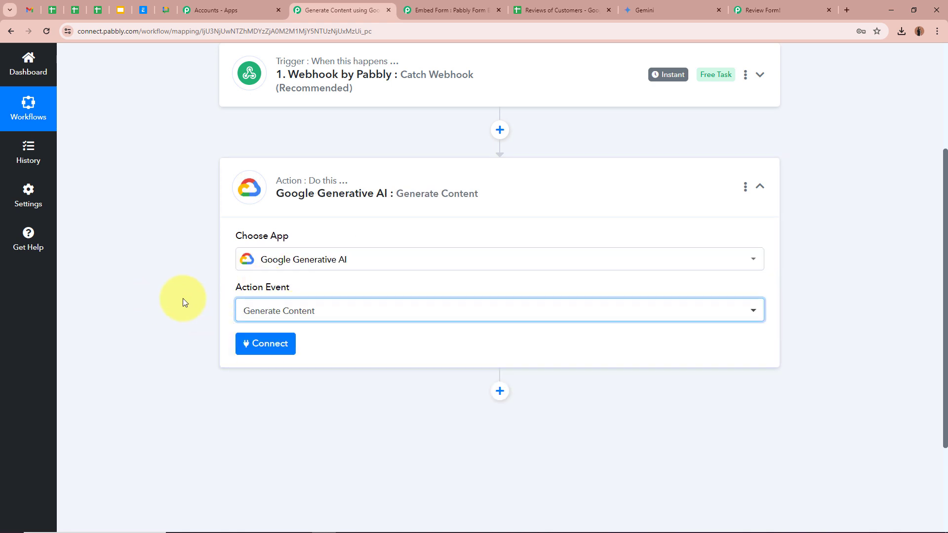
{"action": "left_click", "coordinate": [267, 344]}
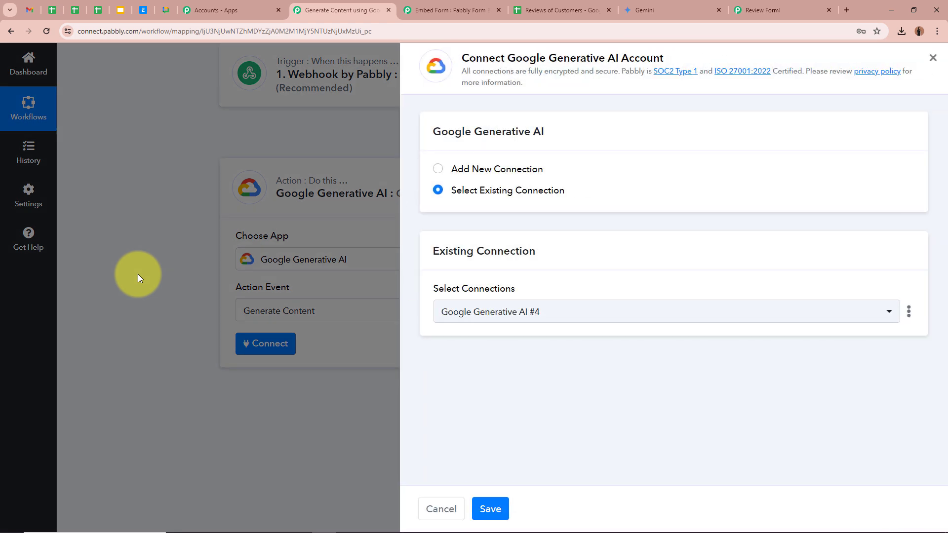
{"action": "left_click", "coordinate": [438, 169]}
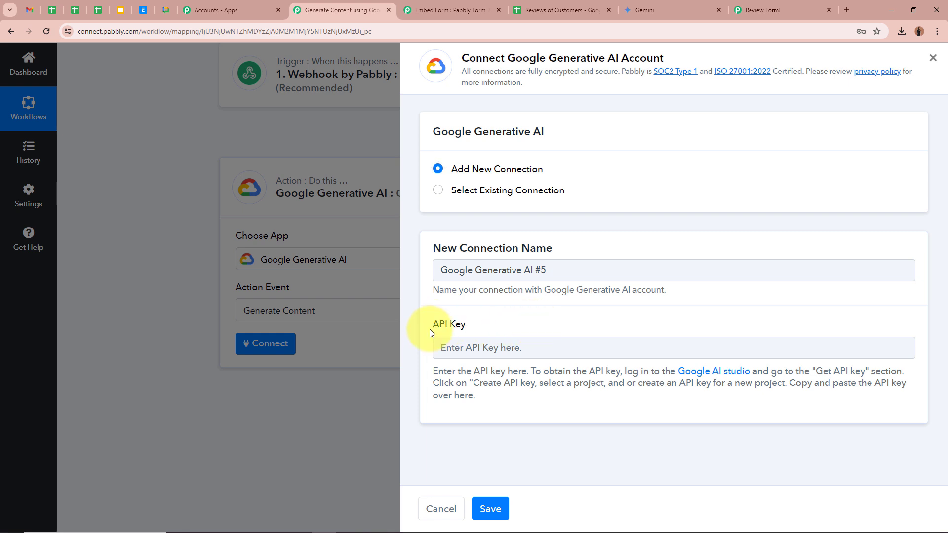
{"action": "left_click_drag", "start_coordinate": [433, 326], "coordinate": [560, 324]}
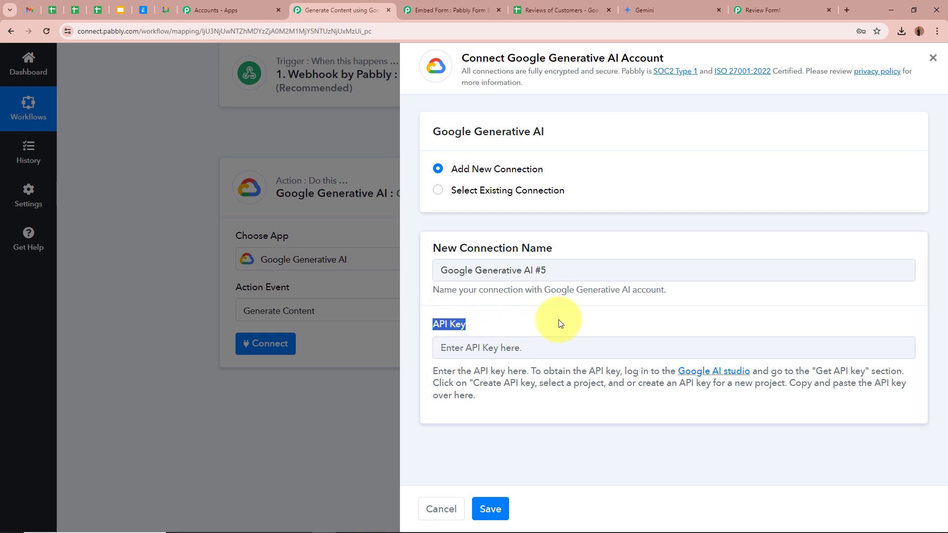
Open Google AI Studio from the connection instructions and create an API key in the existing Generative Language Client project.
{"action": "left_click", "coordinate": [719, 374]}
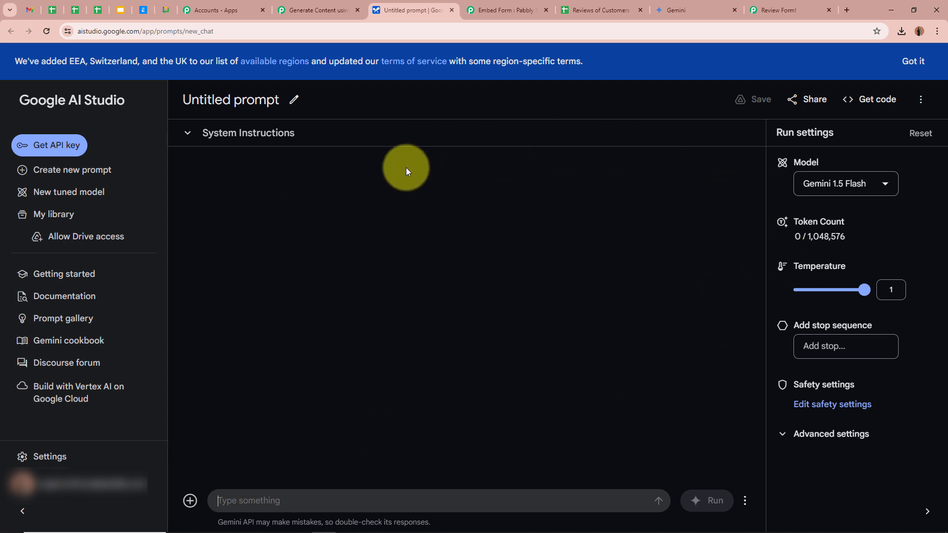
{"action": "left_click", "coordinate": [80, 144]}
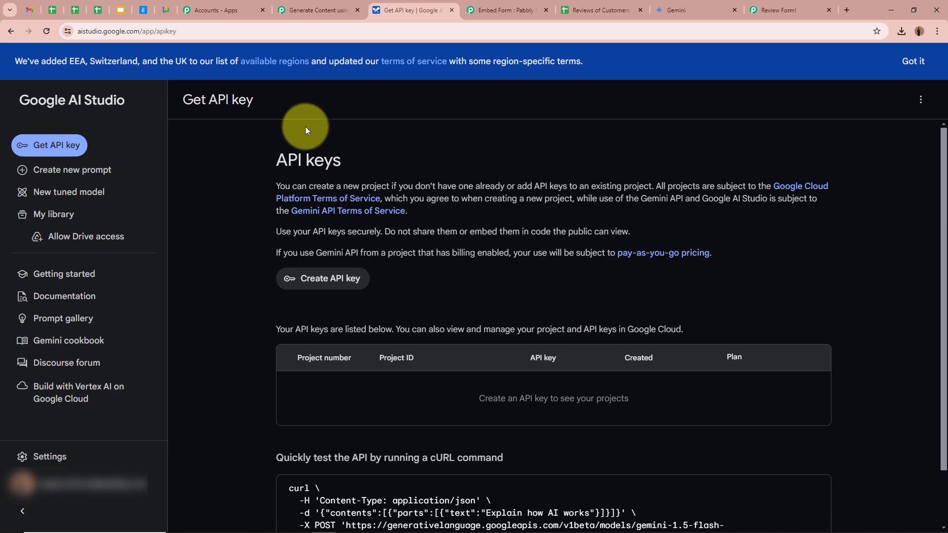
{"action": "left_click", "coordinate": [339, 278]}
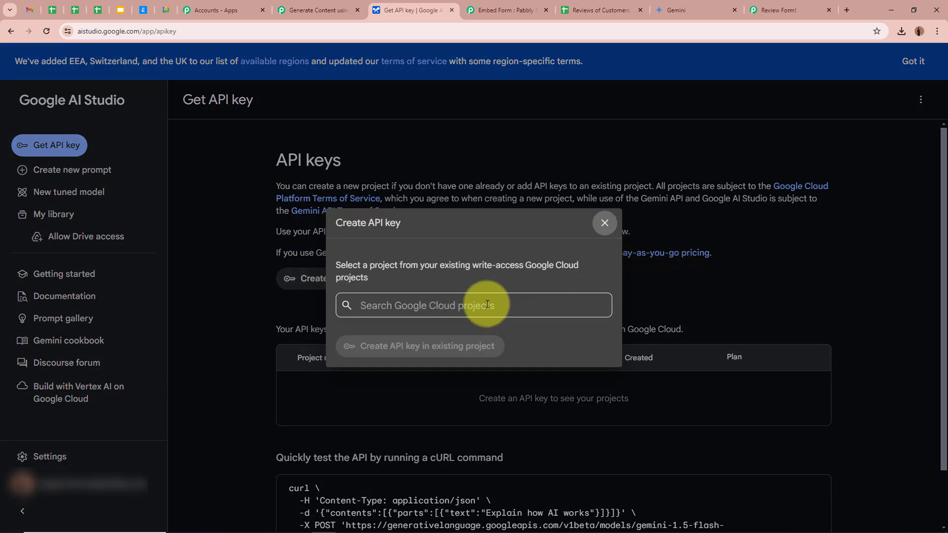
{"action": "left_click", "coordinate": [457, 306]}
{"action": "scroll", "coordinate": [470, 399], "scroll_direction": "down", "scroll_amount": 3}
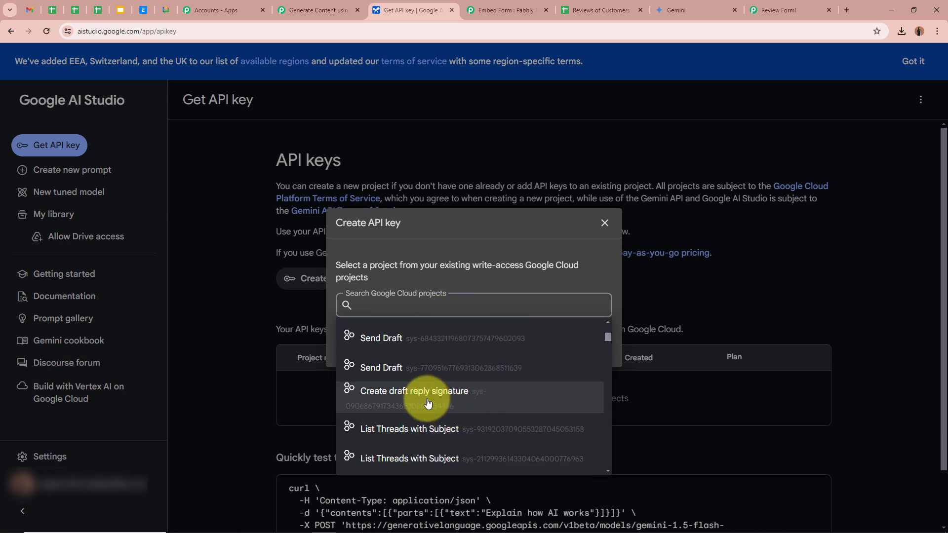
{"action": "left_click", "coordinate": [606, 354]}
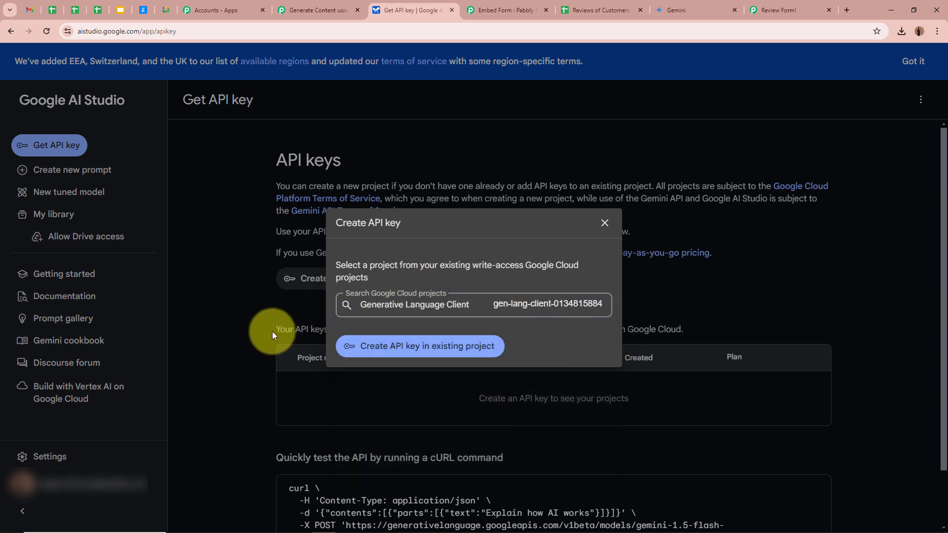
{"action": "left_click", "coordinate": [459, 348]}
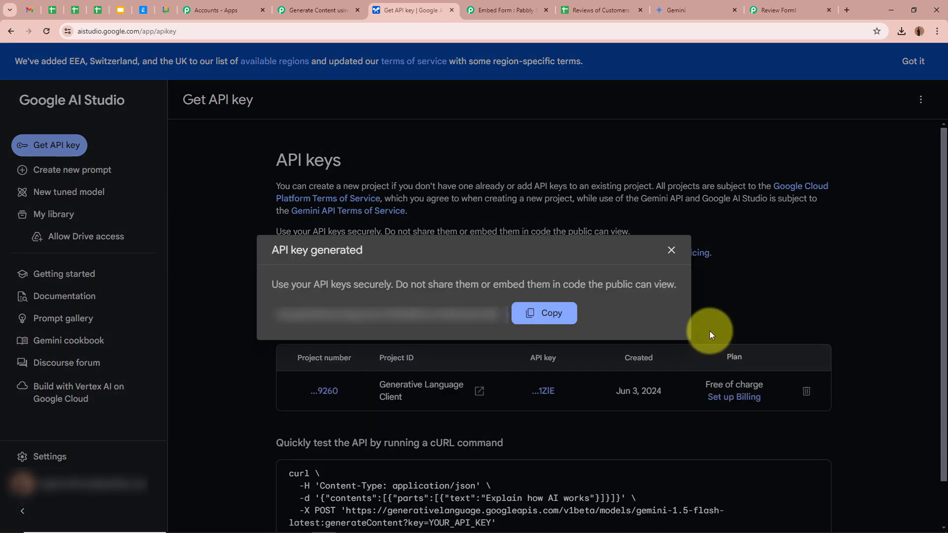
Copy the generated API key, paste it into the new Google Generative AI connection's API key field in Pabbly Connect and save the connection.
{"action": "left_click", "coordinate": [546, 313]}
{"action": "left_click", "coordinate": [305, 8]}
{"action": "left_click", "coordinate": [529, 346]}
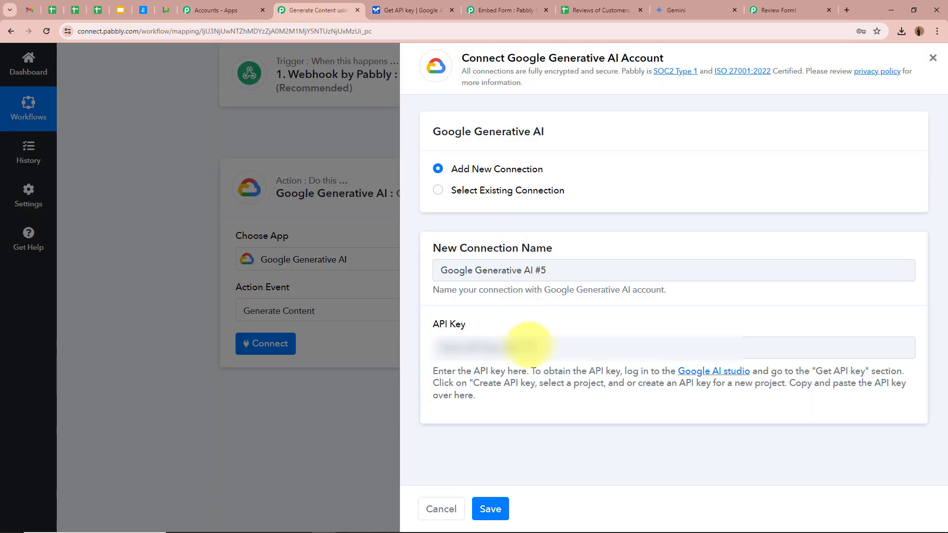
{"action": "key", "text": "ctrl+v"}
{"action": "key", "text": "ctrl+v"}
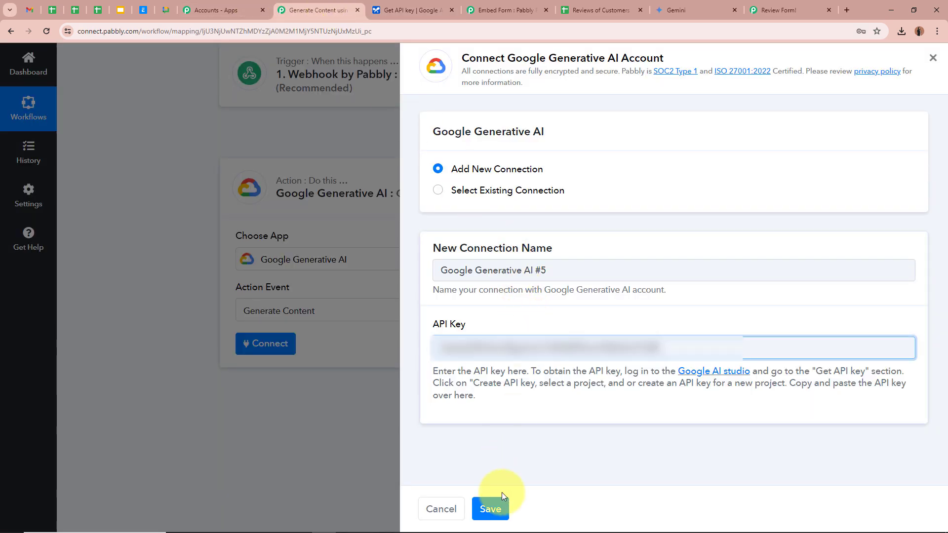
{"action": "left_click", "coordinate": [490, 511]}
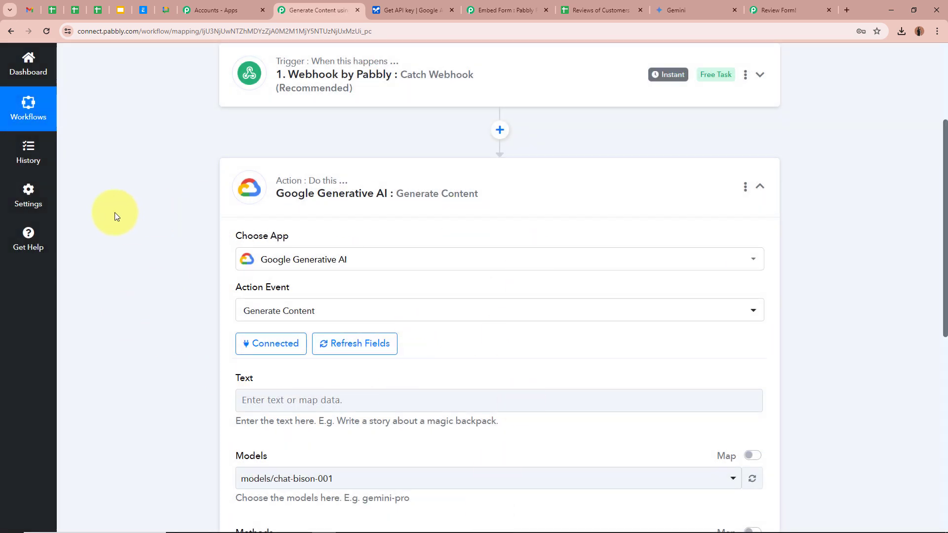
Paste the prepared prompt requesting a brief conclusion of customer feedback into the Text field, with gaps for submitter, service rating and remark.
{"action": "scroll", "coordinate": [196, 219], "scroll_direction": "down", "scroll_amount": 4}
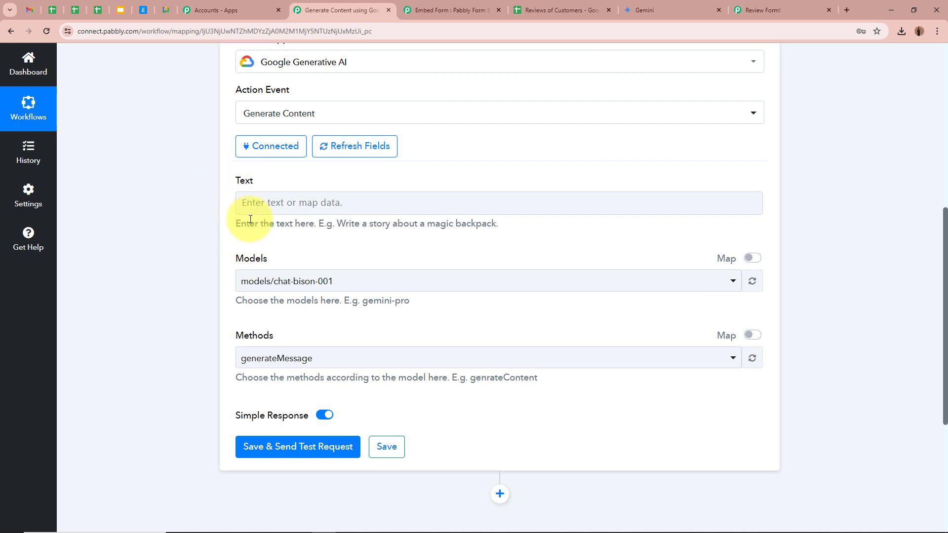
{"action": "key", "text": "ctrl+v"}
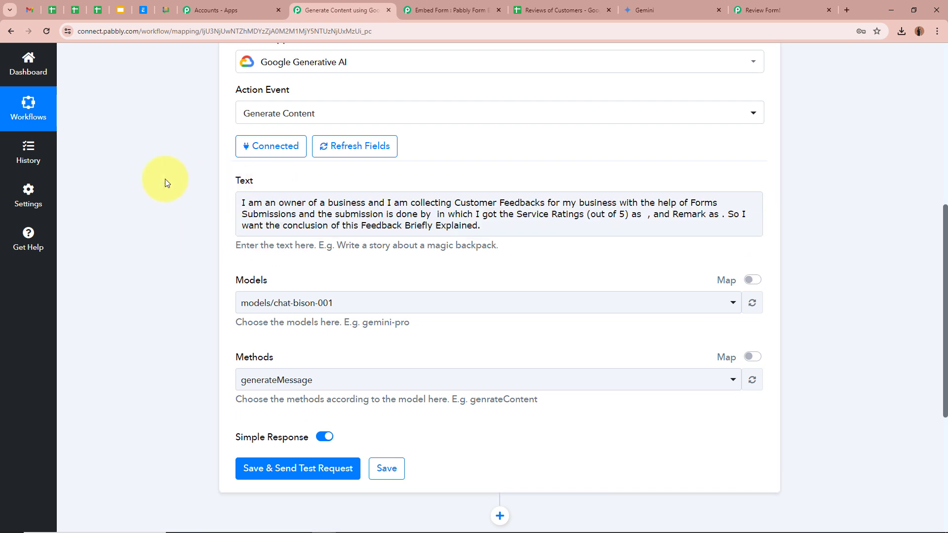
{"action": "left_click", "coordinate": [265, 196]}
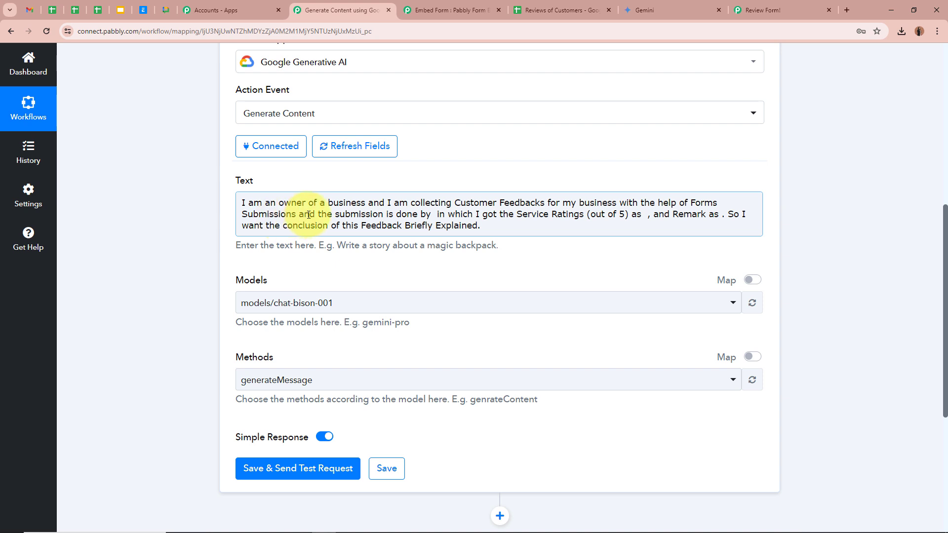
Map the webhook's First Name and Last Name values into the prompt after "the submission is done by".
{"action": "left_click", "coordinate": [433, 216]}
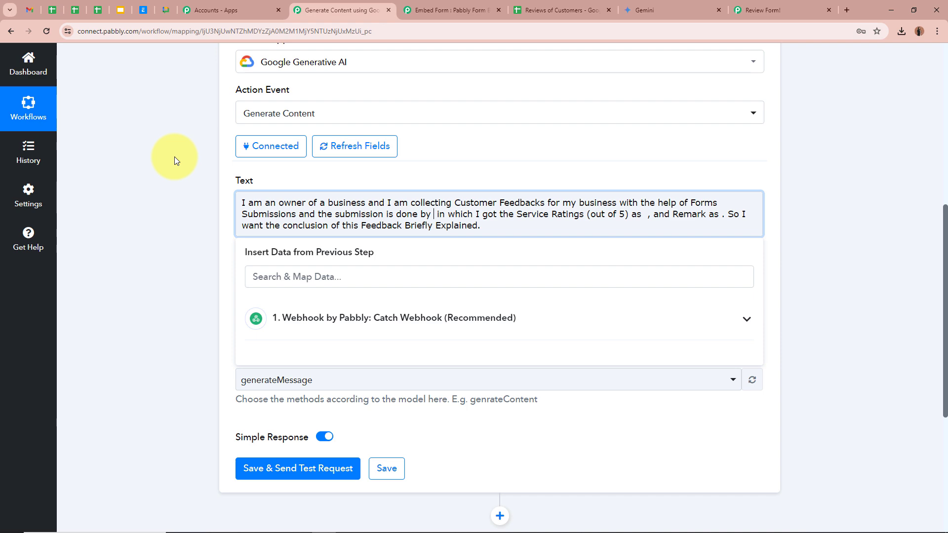
{"action": "scroll", "coordinate": [174, 156], "scroll_direction": "up", "scroll_amount": 6}
{"action": "scroll", "coordinate": [188, 200], "scroll_direction": "down", "scroll_amount": 4}
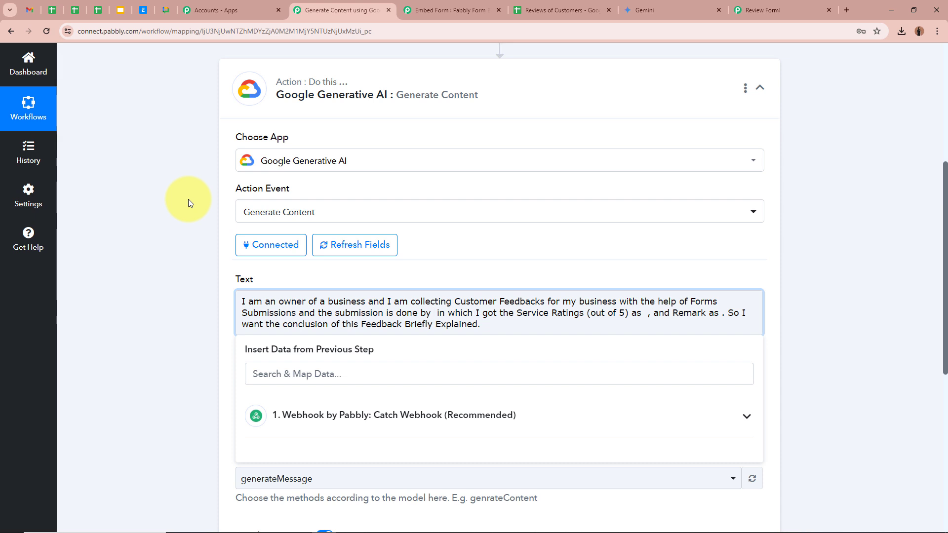
{"action": "left_click", "coordinate": [436, 315]}
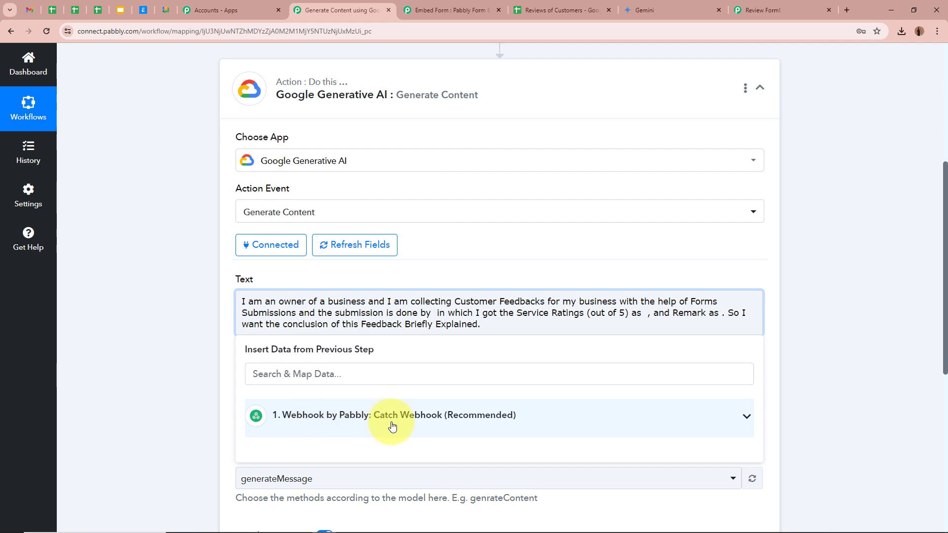
{"action": "scroll", "coordinate": [504, 416], "scroll_direction": "up", "scroll_amount": 5}
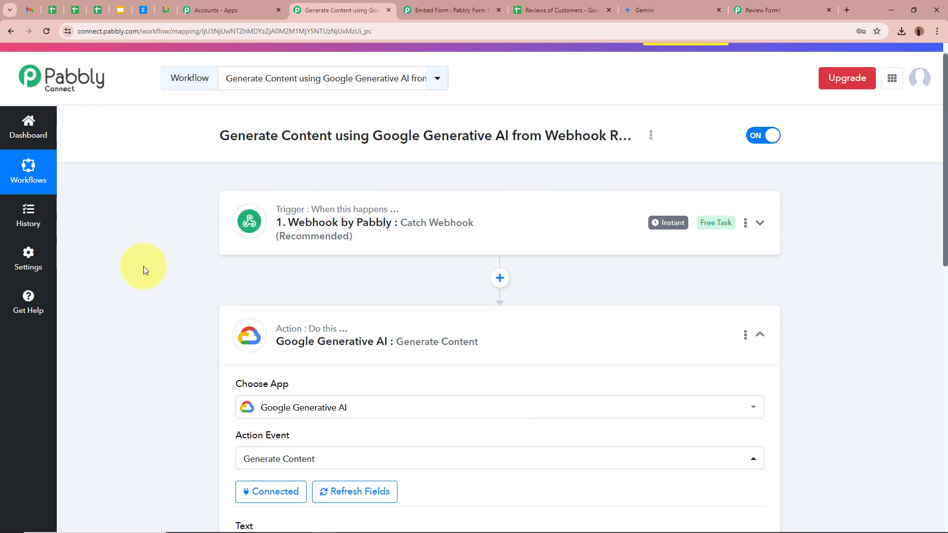
{"action": "scroll", "coordinate": [144, 269], "scroll_direction": "down", "scroll_amount": 5}
{"action": "left_click", "coordinate": [744, 415]}
{"action": "scroll", "coordinate": [808, 413], "scroll_direction": "down", "scroll_amount": 3}
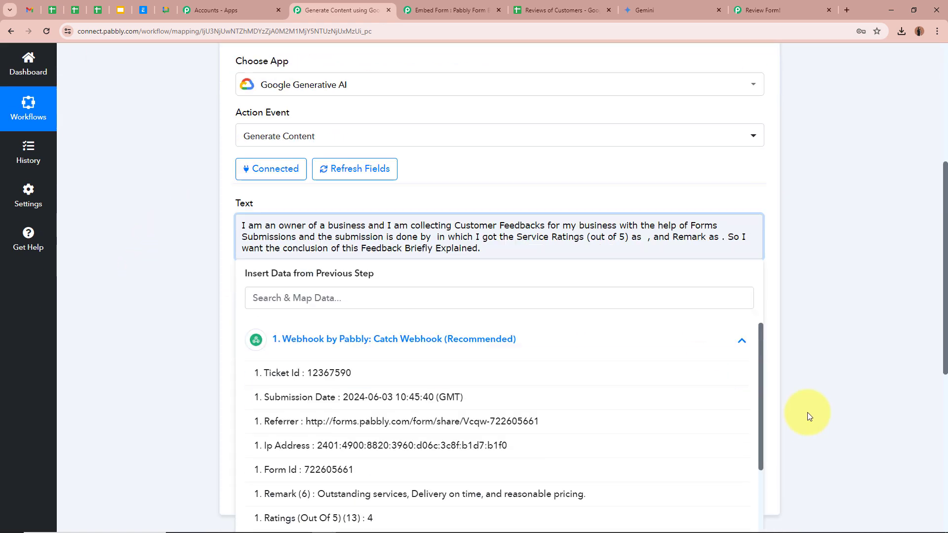
{"action": "scroll", "coordinate": [559, 509], "scroll_direction": "down", "scroll_amount": 2}
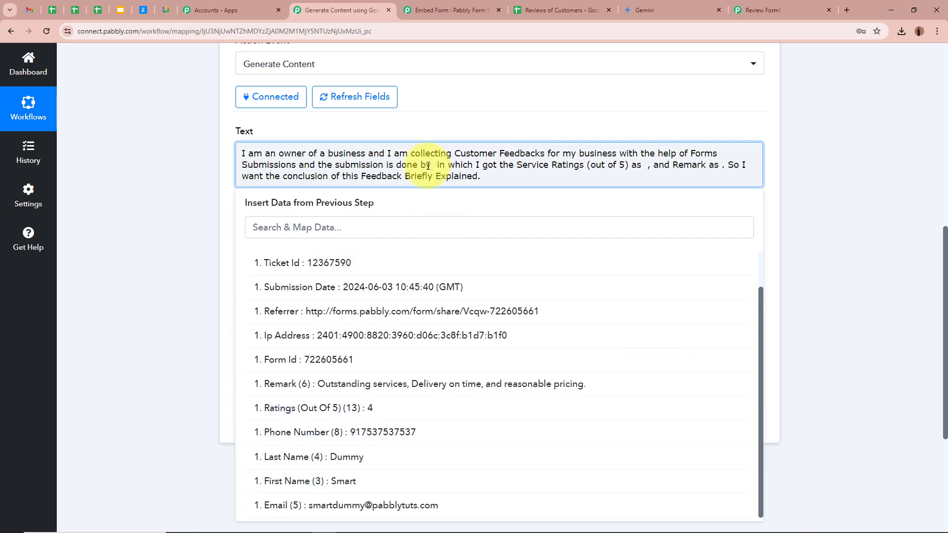
{"action": "left_click", "coordinate": [352, 487]}
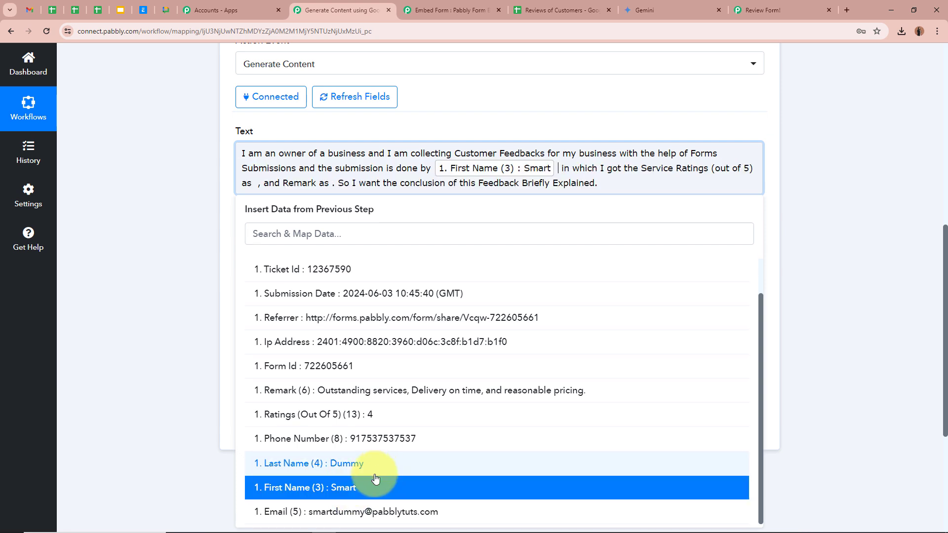
{"action": "left_click", "coordinate": [327, 395]}
{"action": "left_click", "coordinate": [156, 368]}
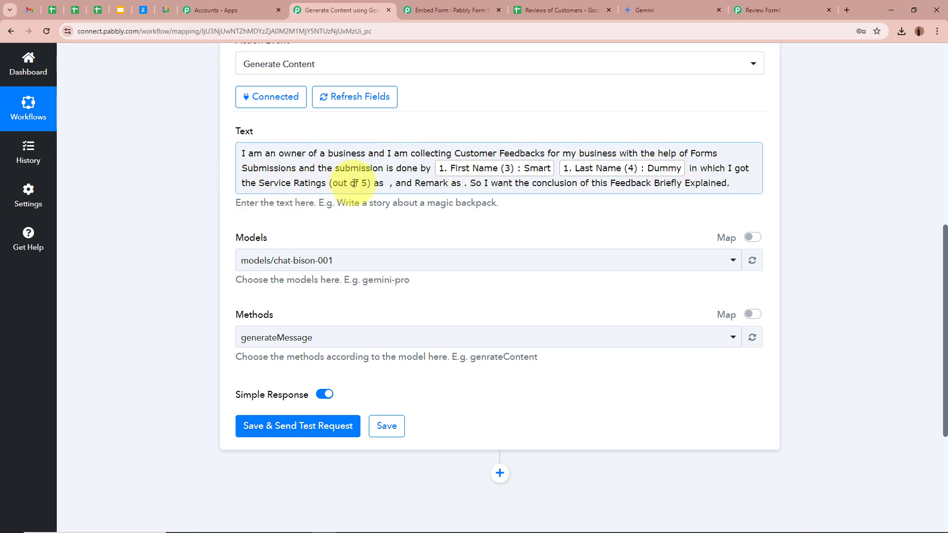
Map the webhook's Ratings (Out Of 5) value into the prompt after "Service Ratings (out of 5) as".
{"action": "left_click", "coordinate": [390, 186]}
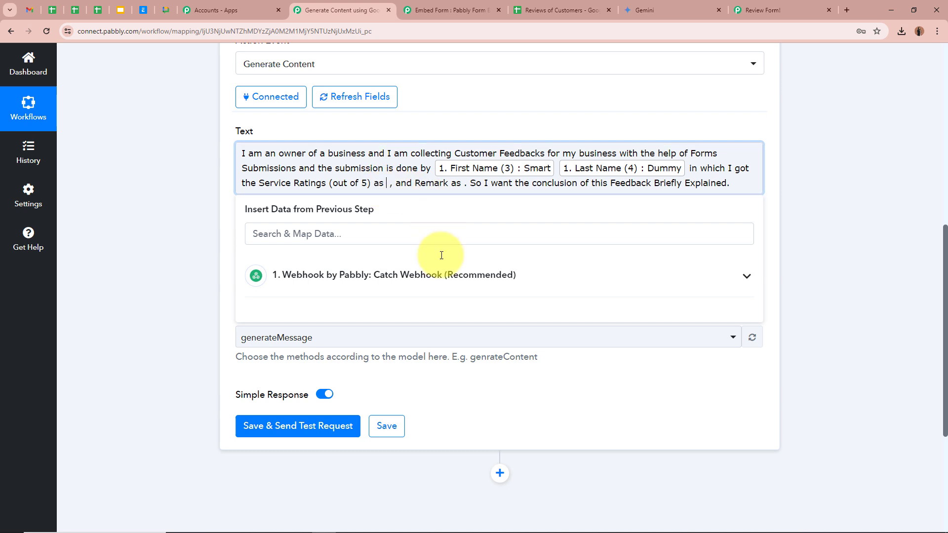
{"action": "left_click", "coordinate": [434, 281]}
{"action": "left_click", "coordinate": [383, 454]}
{"action": "left_click", "coordinate": [174, 289]}
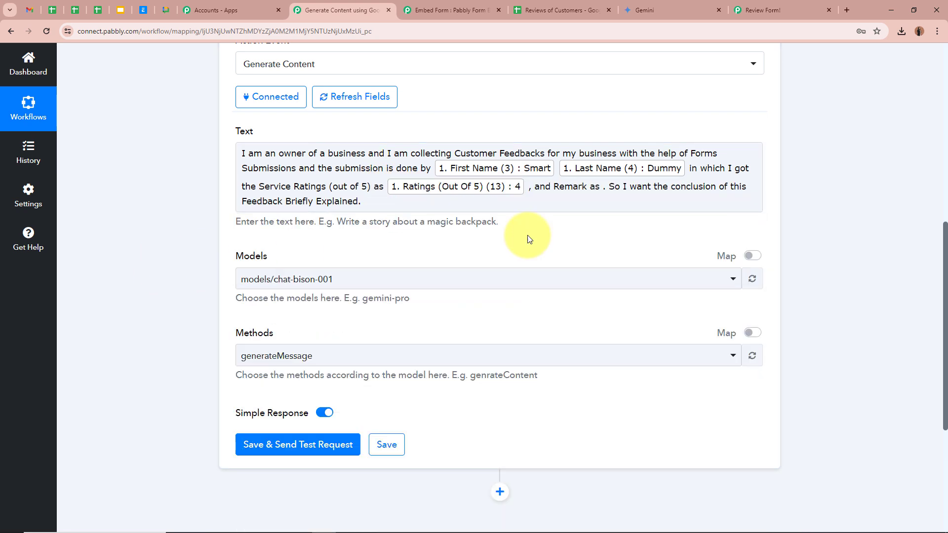
Map the webhook's Remark value into the prompt after "and Remark as".
{"action": "left_click", "coordinate": [601, 188]}
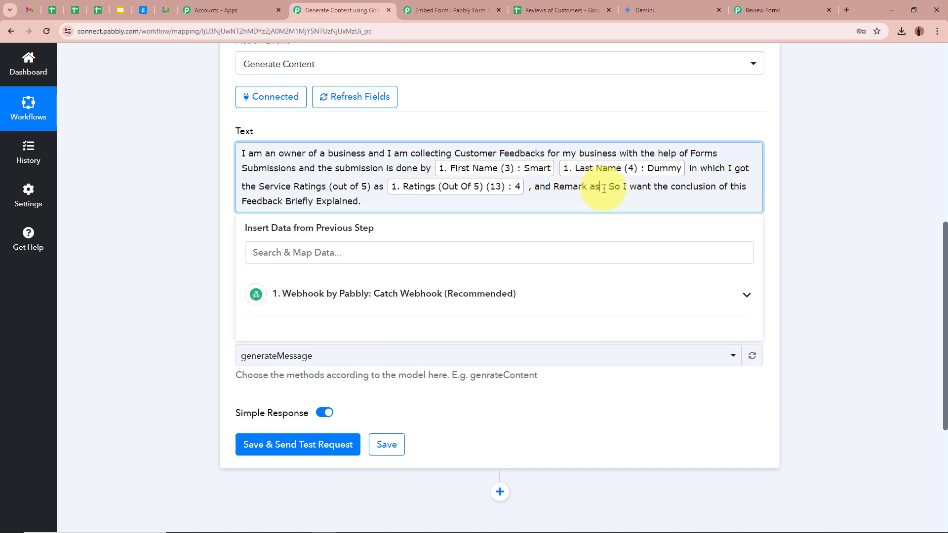
{"action": "left_click", "coordinate": [540, 301]}
{"action": "left_click", "coordinate": [380, 447]}
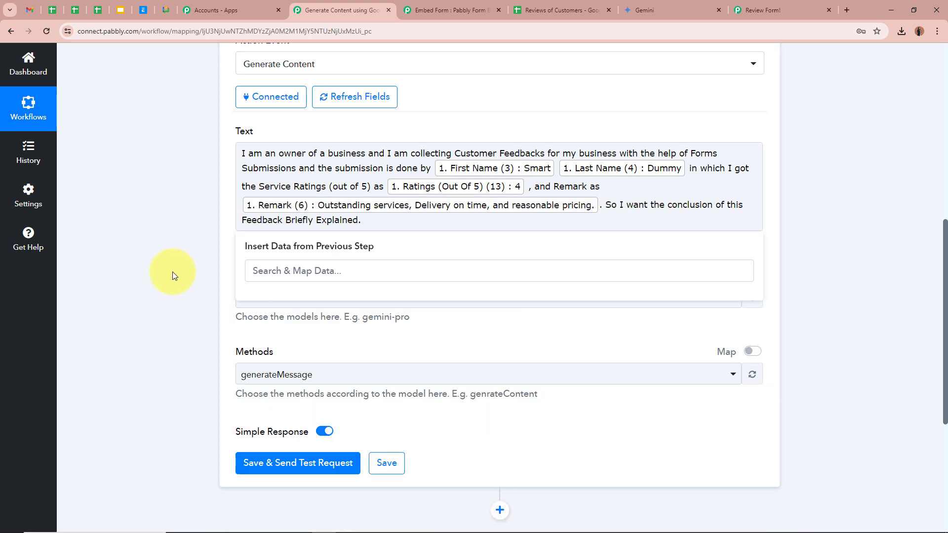
{"action": "left_click", "coordinate": [170, 269]}
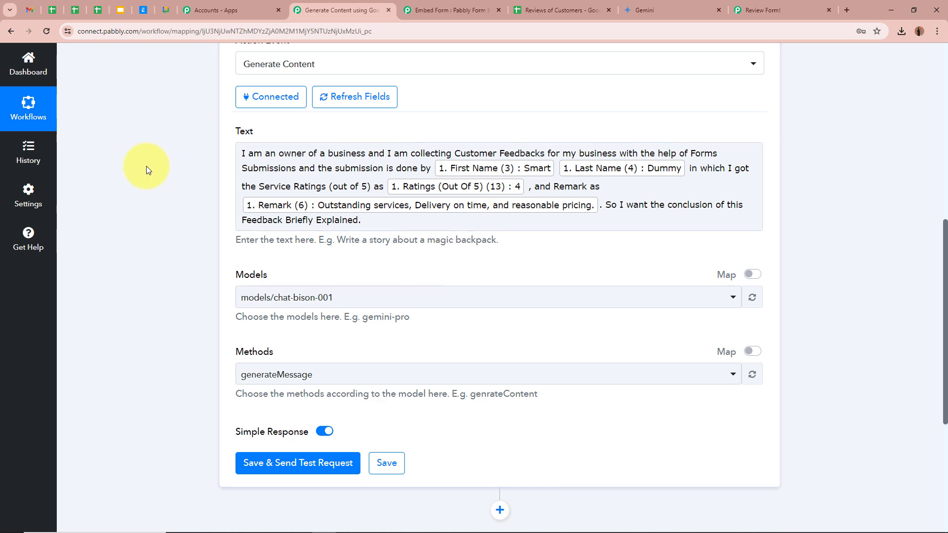
Choose models/gemini-pro as the model and generateContent as the method for the Generate Content action.
{"action": "scroll", "coordinate": [147, 170], "scroll_direction": "down", "scroll_amount": 1}
{"action": "scroll", "coordinate": [146, 170], "scroll_direction": "down", "scroll_amount": 2}
{"action": "left_click", "coordinate": [398, 157]}
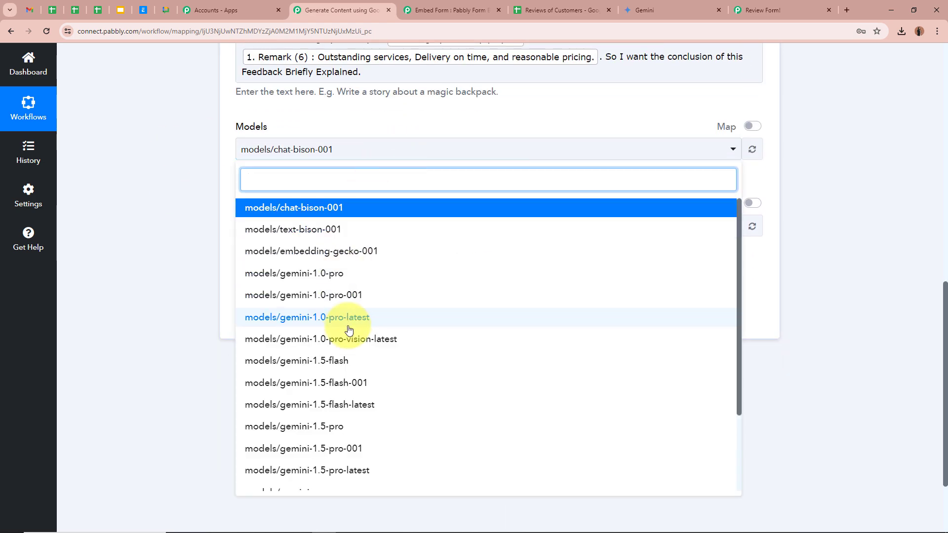
{"action": "scroll", "coordinate": [344, 398], "scroll_direction": "down", "scroll_amount": 2}
{"action": "left_click", "coordinate": [326, 394]}
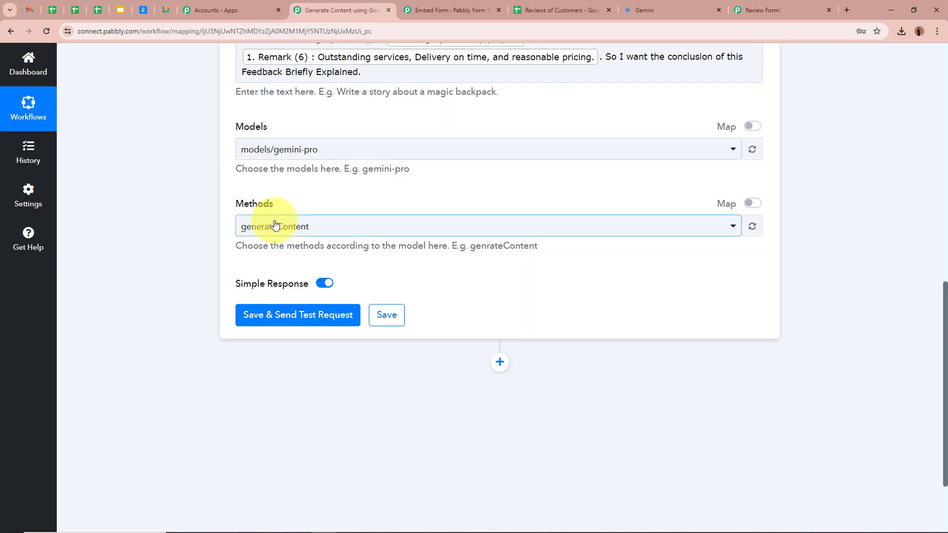
{"action": "left_click", "coordinate": [275, 225]}
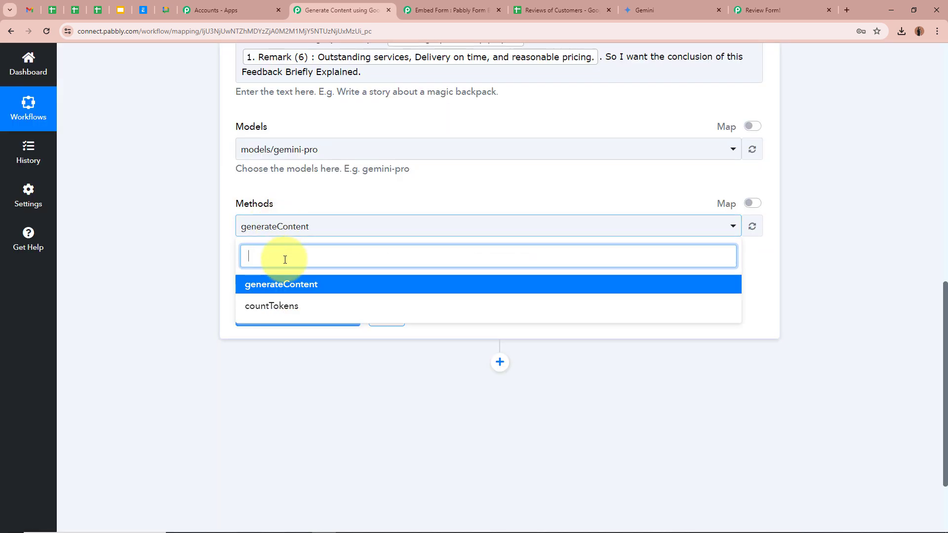
{"action": "left_click", "coordinate": [290, 293]}
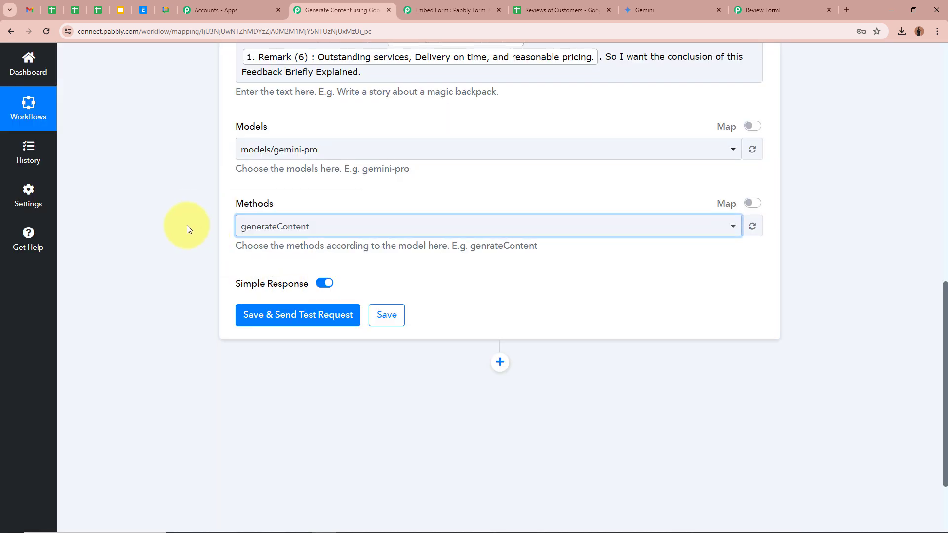
{"action": "left_click", "coordinate": [187, 225]}
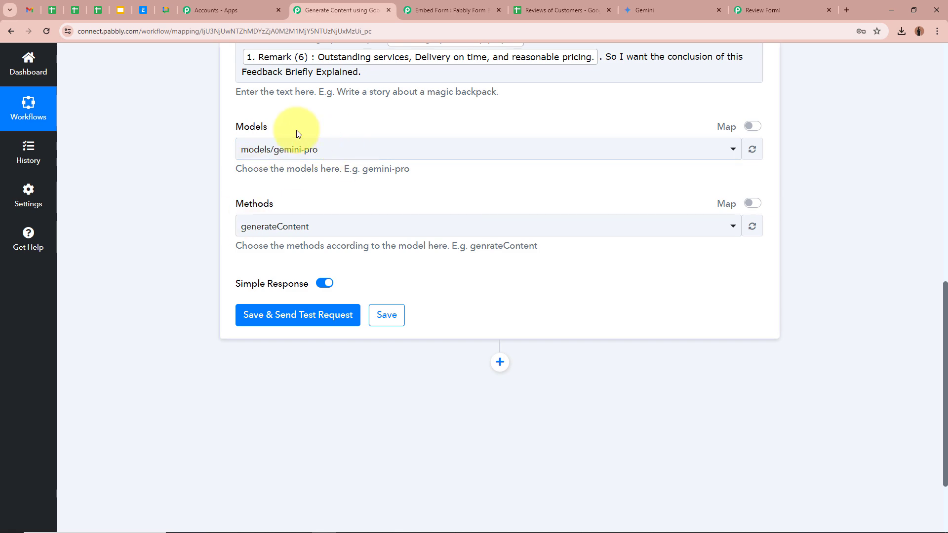
Save the Generate Content action and send its test request with the mapped prompt.
{"action": "scroll", "coordinate": [207, 203], "scroll_direction": "down", "scroll_amount": 1}
{"action": "scroll", "coordinate": [209, 202], "scroll_direction": "up", "scroll_amount": 3}
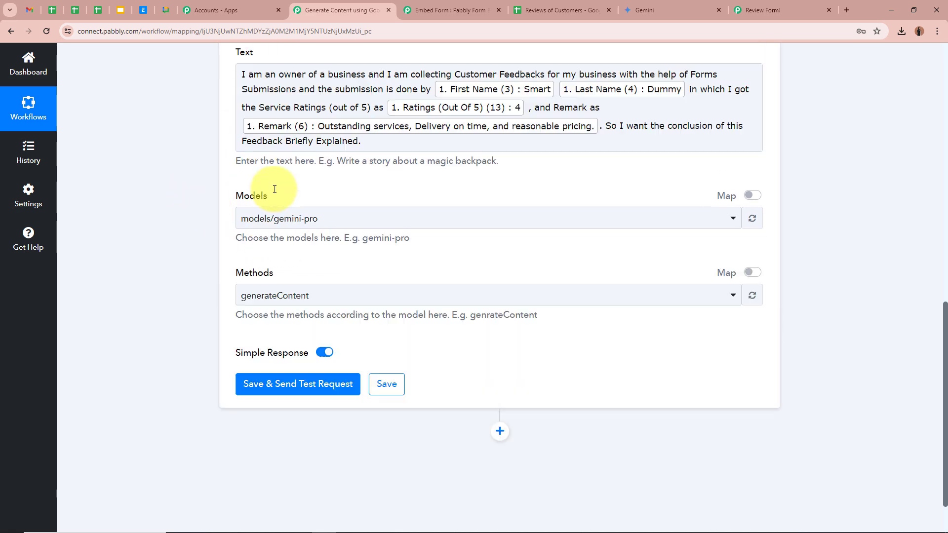
{"action": "scroll", "coordinate": [212, 215], "scroll_direction": "up", "scroll_amount": 2}
{"action": "scroll", "coordinate": [222, 296], "scroll_direction": "down", "scroll_amount": 3}
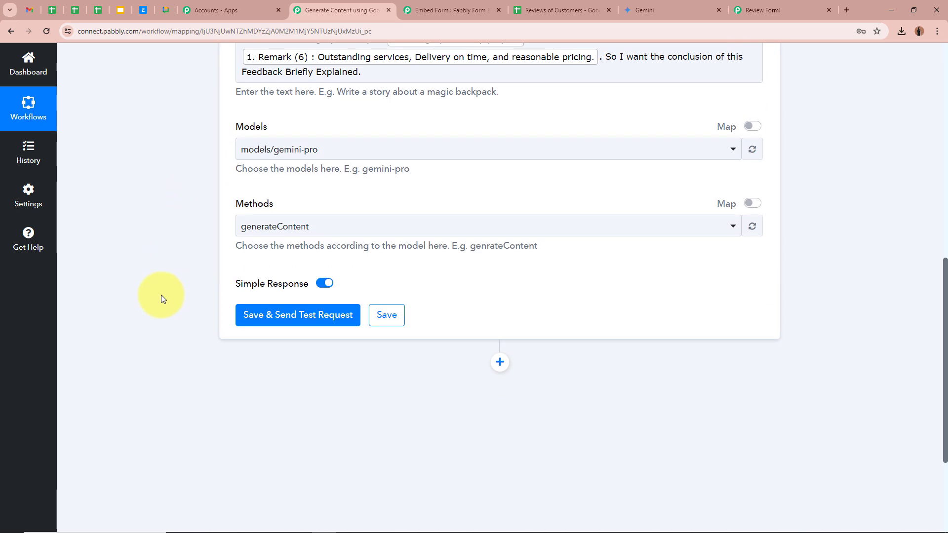
{"action": "left_click", "coordinate": [283, 321]}
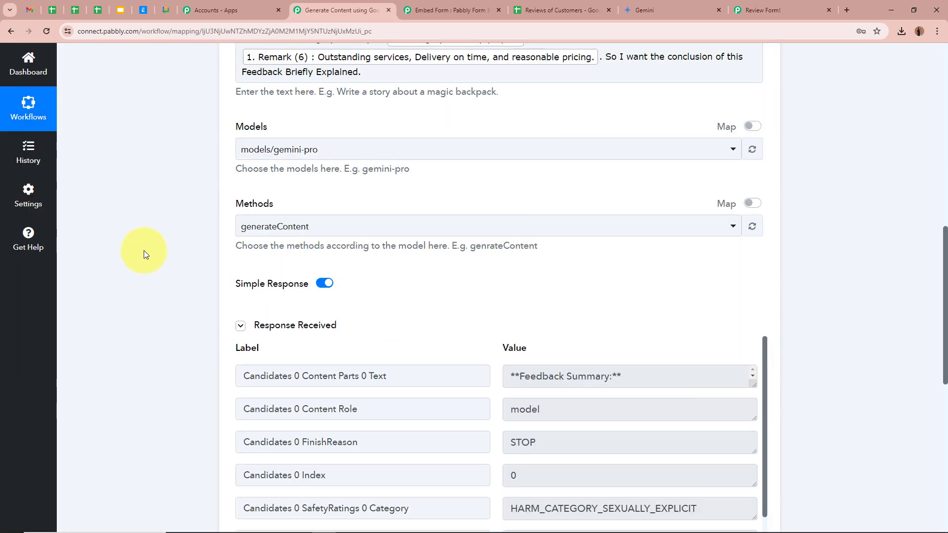
Enlarge and read the generated text in the received response, then collapse the Generate Content action.
{"action": "scroll", "coordinate": [144, 247], "scroll_direction": "down", "scroll_amount": 4}
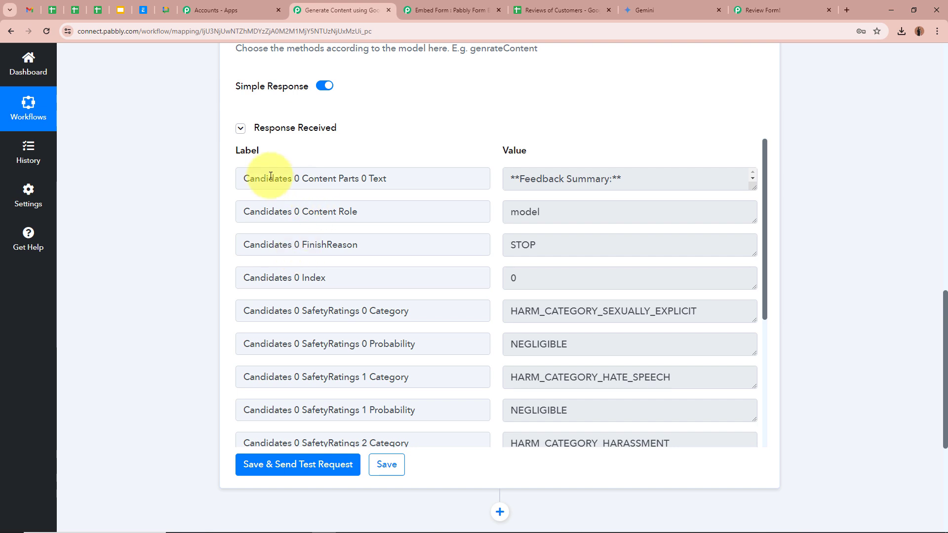
{"action": "left_click_drag", "start_coordinate": [755, 190], "coordinate": [755, 413]}
{"action": "scroll", "coordinate": [605, 290], "scroll_direction": "down", "scroll_amount": 1}
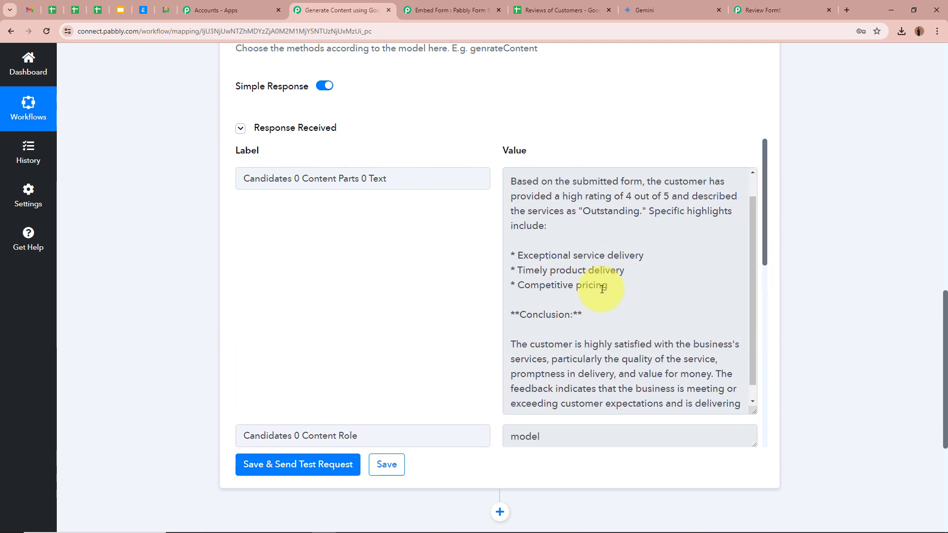
{"action": "scroll", "coordinate": [605, 291], "scroll_direction": "up", "scroll_amount": 1}
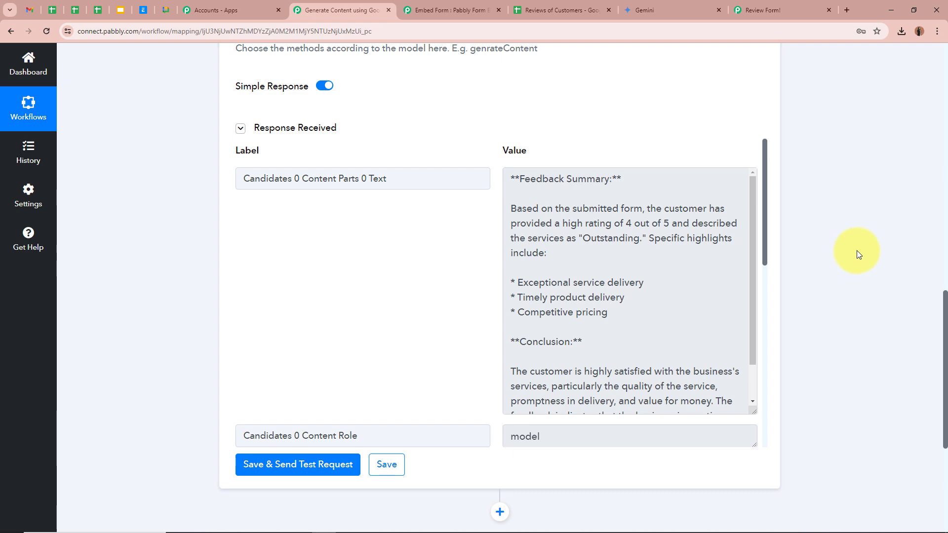
{"action": "scroll", "coordinate": [858, 250], "scroll_direction": "up", "scroll_amount": 10}
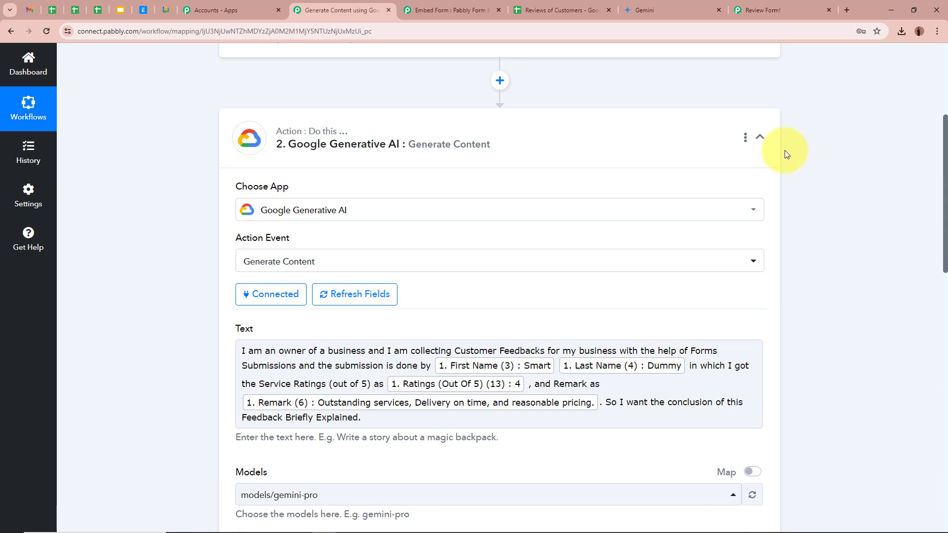
{"action": "left_click", "coordinate": [761, 138]}
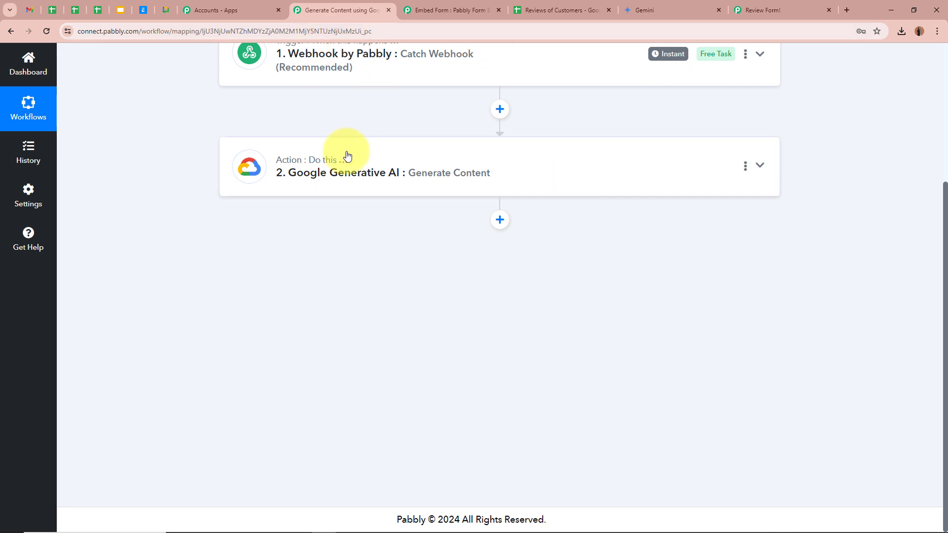
Switch to the Reviews of Customers spreadsheet and examine its column headings from First Name to Summary.
{"action": "left_click", "coordinate": [545, 6]}
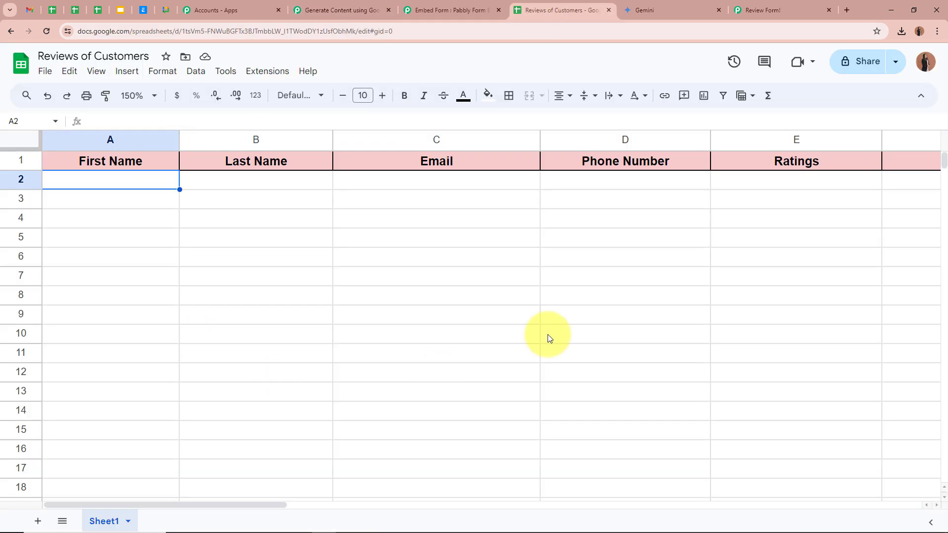
{"action": "left_click_drag", "start_coordinate": [259, 505], "coordinate": [111, 496]}
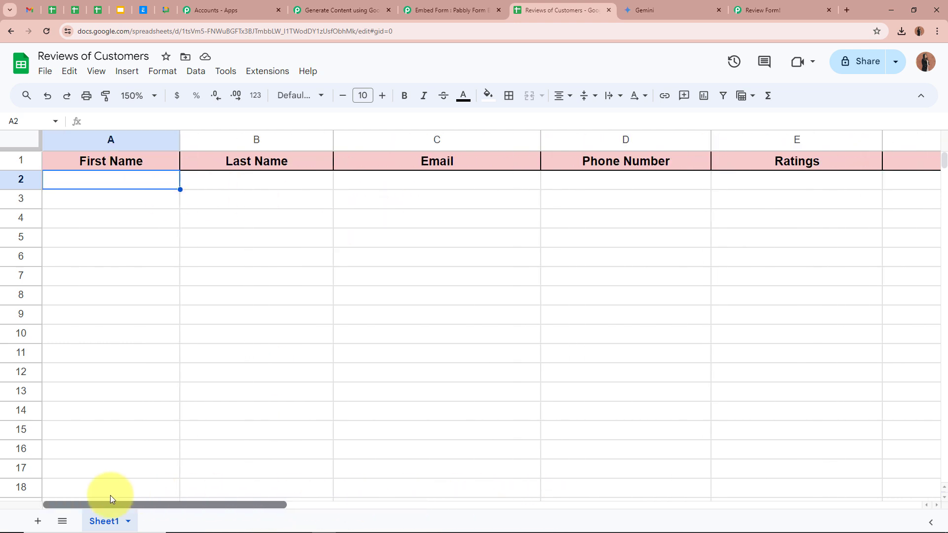
{"action": "left_click", "coordinate": [288, 184]}
{"action": "left_click", "coordinate": [459, 185]}
{"action": "left_click", "coordinate": [666, 190]}
{"action": "left_click", "coordinate": [754, 190]}
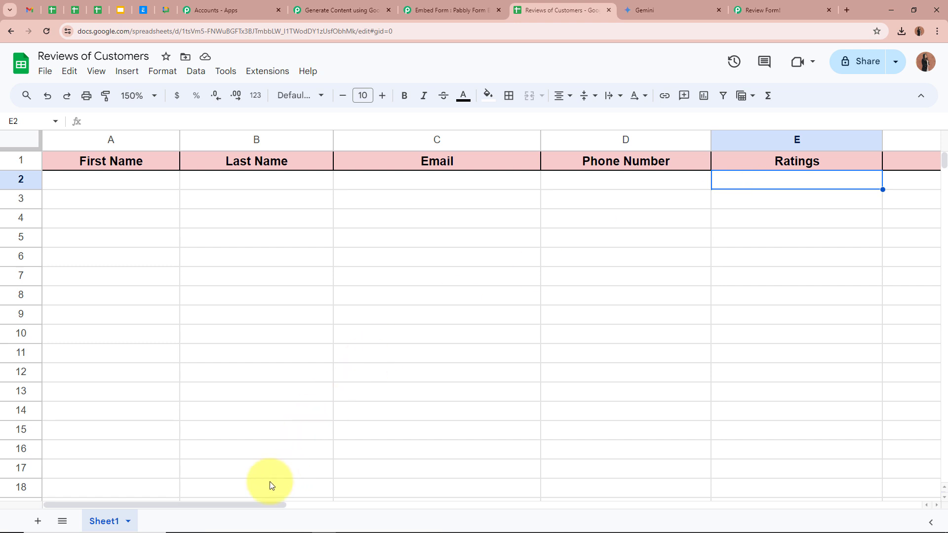
{"action": "left_click_drag", "start_coordinate": [251, 504], "coordinate": [395, 496]}
{"action": "key", "text": "Right"}
{"action": "key", "text": "Right"}
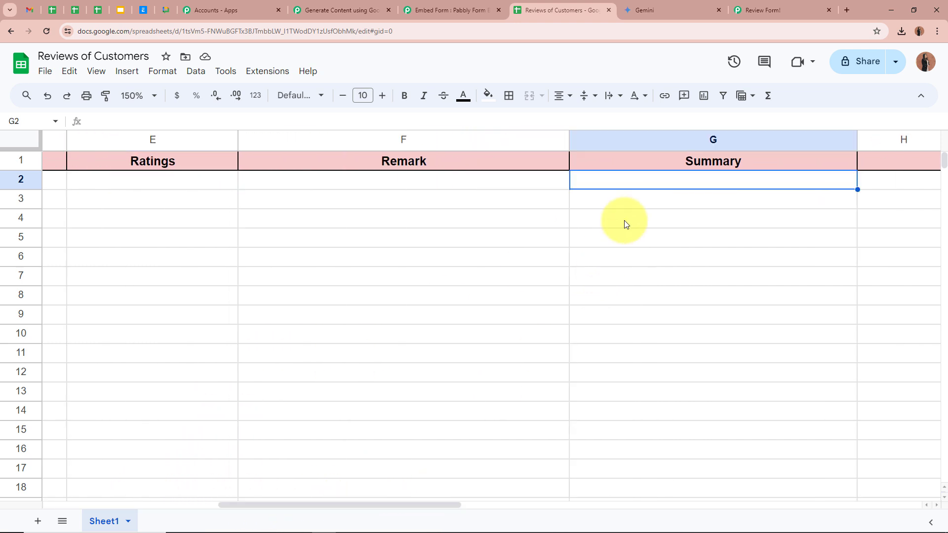
{"action": "left_click_drag", "start_coordinate": [357, 502], "coordinate": [31, 489]}
{"action": "left_click", "coordinate": [99, 183]}
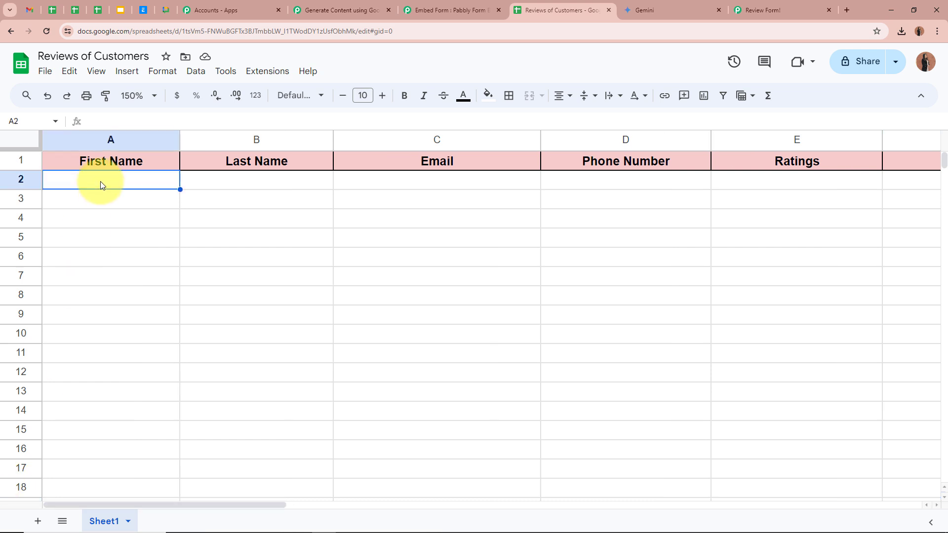
Back in the Pabbly Connect workflow, add a Google Sheets action after Generate Content with the event Add New Row.
{"action": "left_click", "coordinate": [371, 10]}
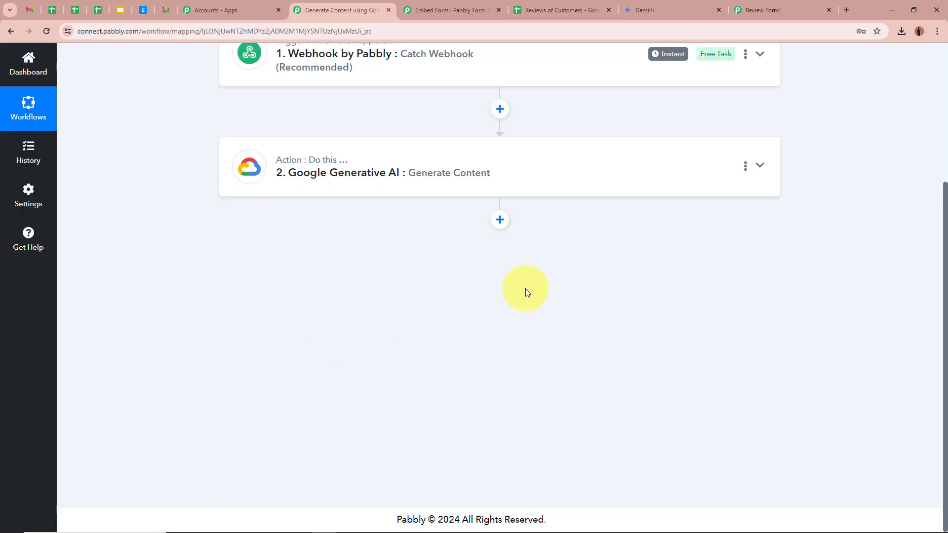
{"action": "left_click", "coordinate": [500, 220]}
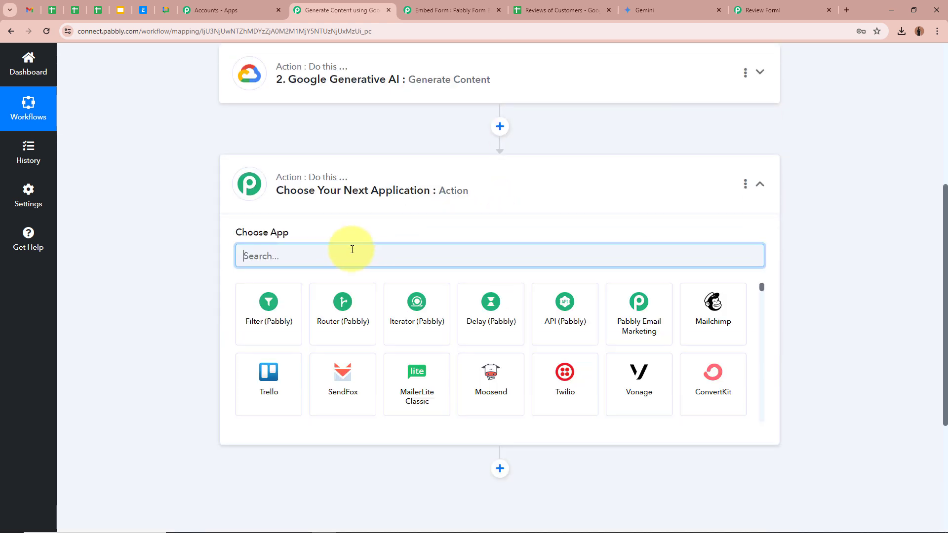
{"action": "type", "text": "Google"}
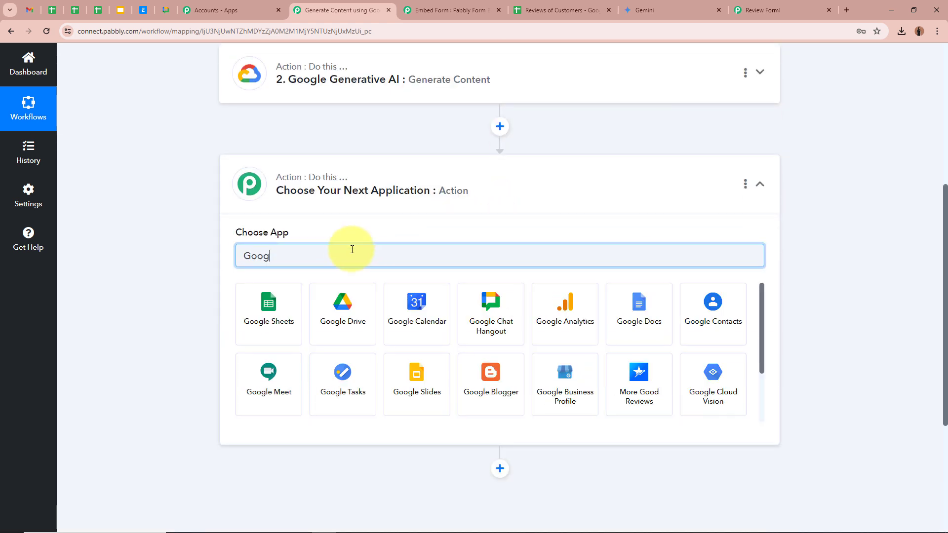
{"action": "left_click", "coordinate": [252, 311]}
{"action": "left_click", "coordinate": [283, 309]}
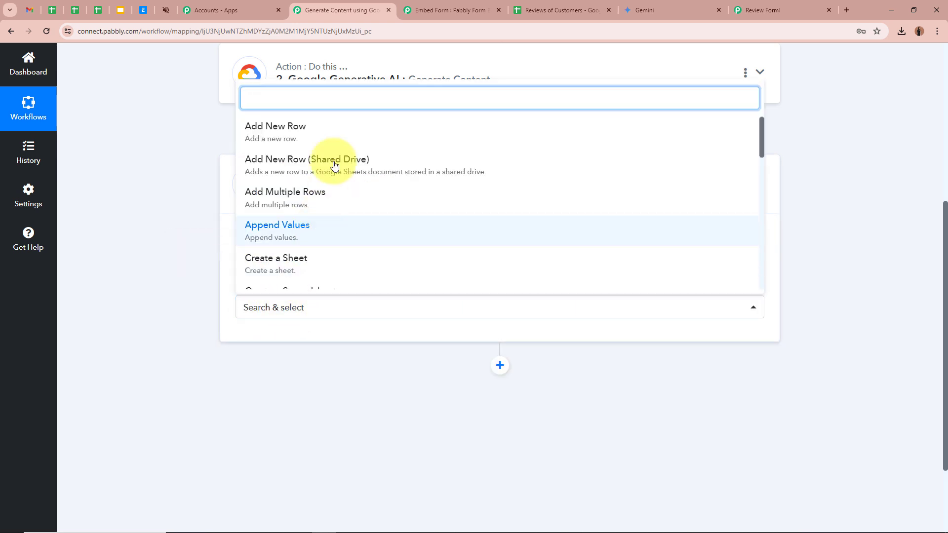
{"action": "left_click", "coordinate": [345, 130]}
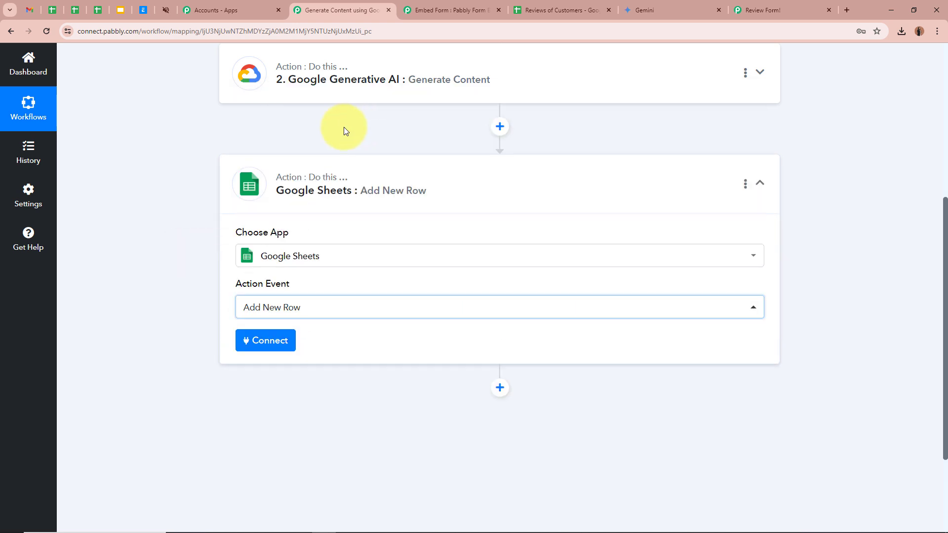
Connect the action through a new Google Sheets connection, signing in with Google and allowing access.
{"action": "left_click", "coordinate": [269, 343]}
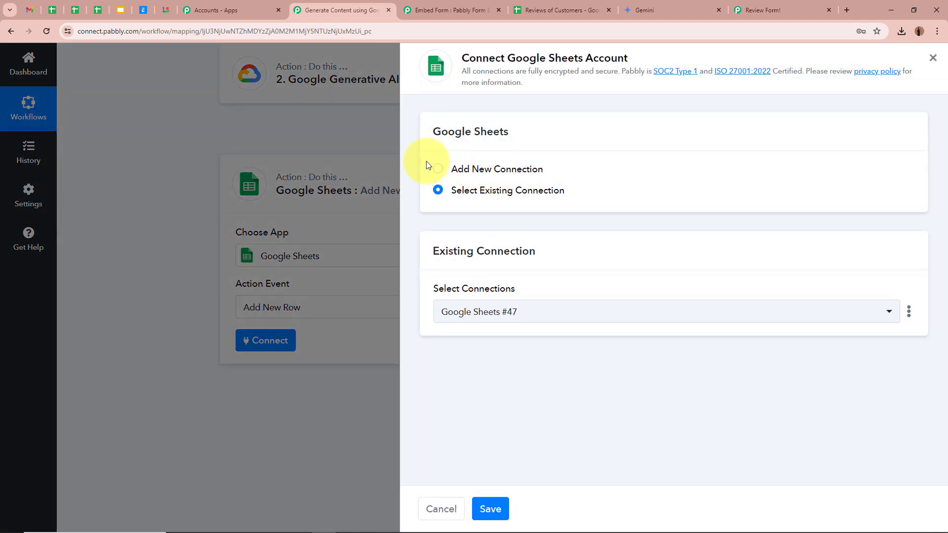
{"action": "left_click", "coordinate": [438, 169]}
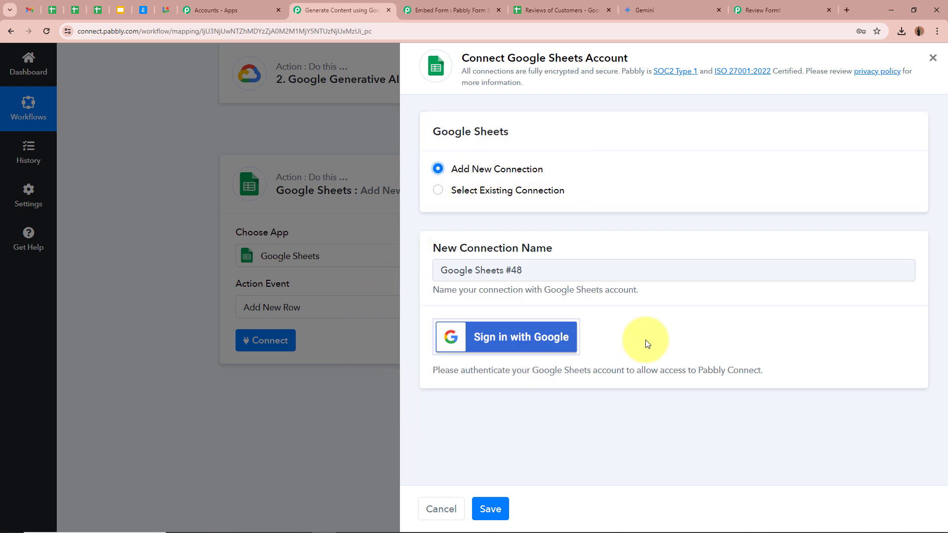
{"action": "left_click", "coordinate": [509, 337]}
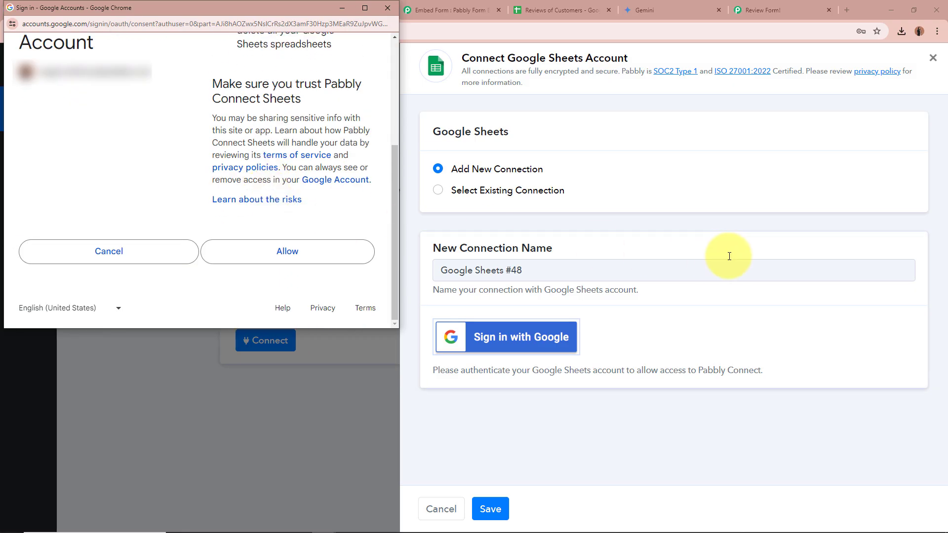
{"action": "left_click", "coordinate": [297, 255]}
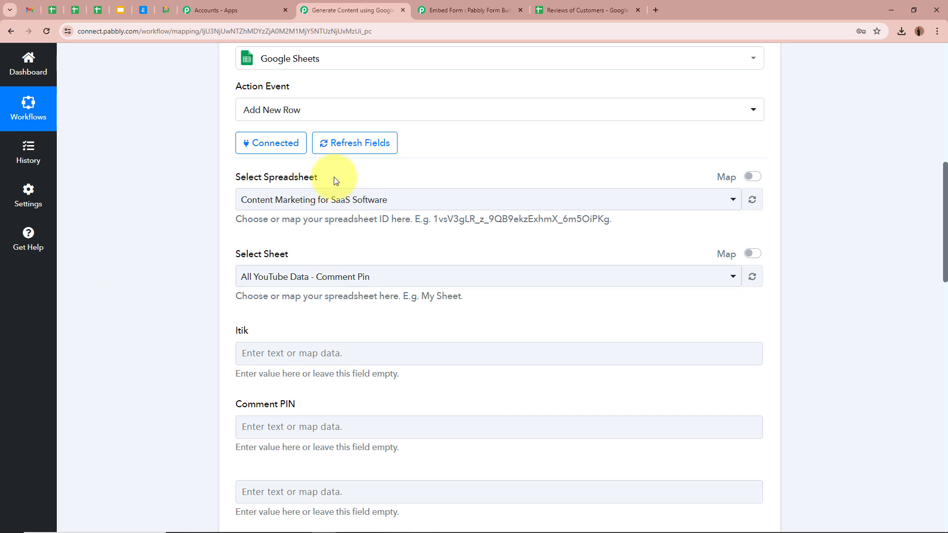
Check the Reviews of Customers spreadsheet's title and columns, and choose it as the spreadsheet for the Add New Row action.
{"action": "left_click", "coordinate": [571, 8]}
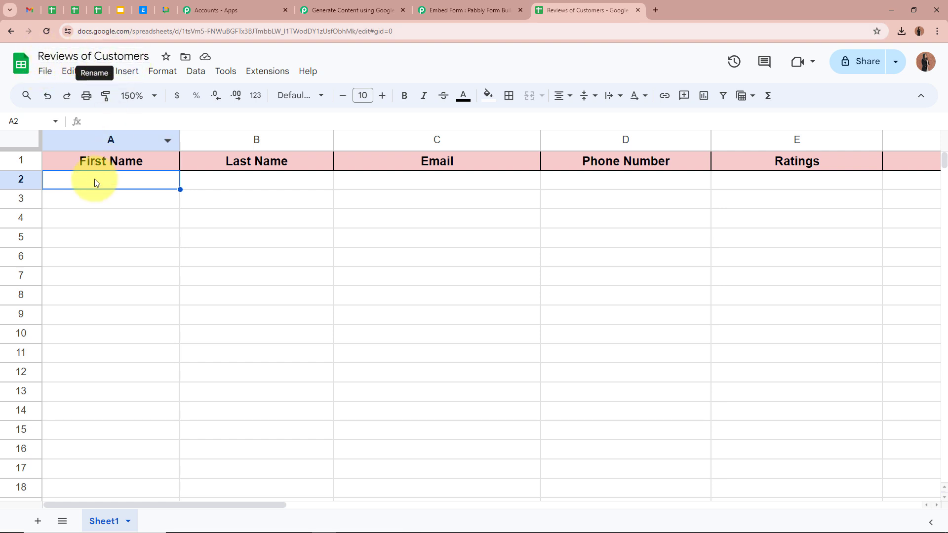
{"action": "left_click", "coordinate": [547, 184]}
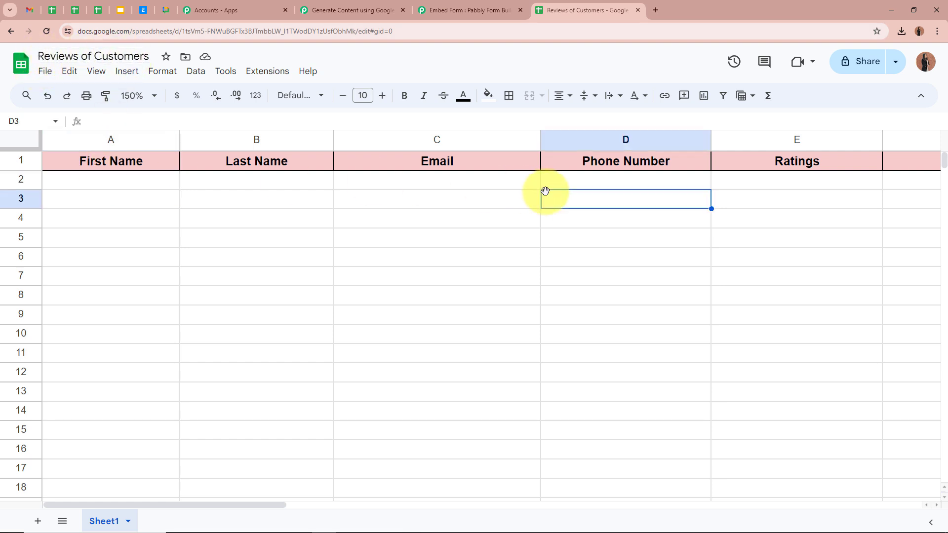
{"action": "left_click", "coordinate": [483, 184]}
{"action": "left_click", "coordinate": [280, 182]}
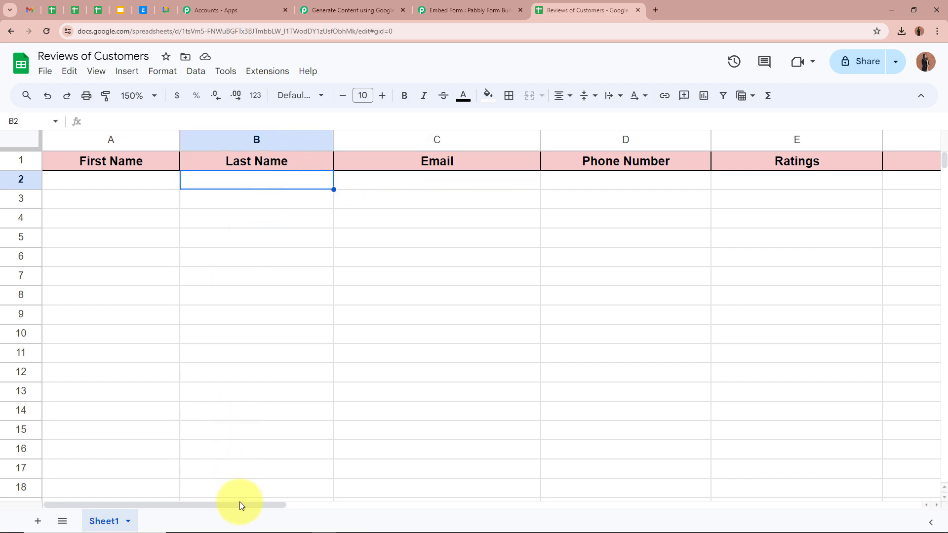
{"action": "left_click_drag", "start_coordinate": [239, 504], "coordinate": [156, 499]}
{"action": "left_click", "coordinate": [362, 6]}
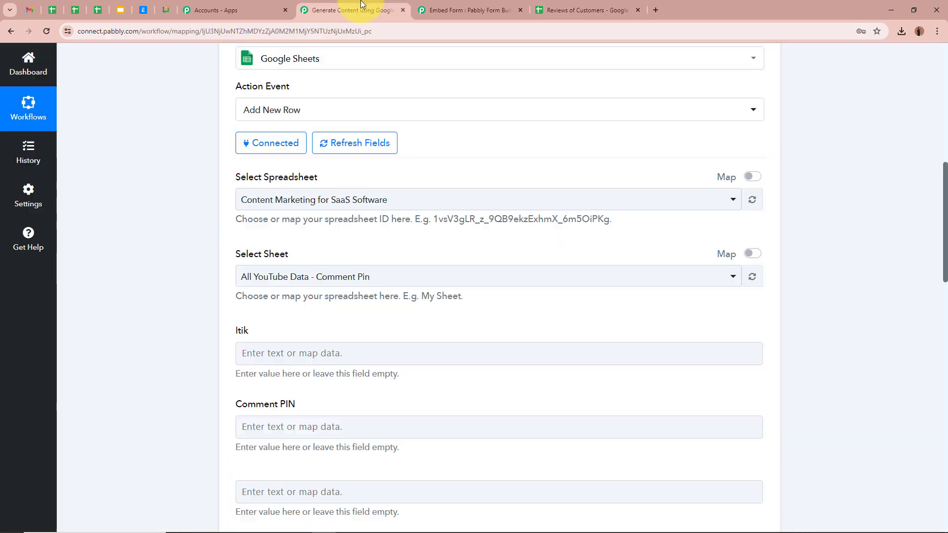
{"action": "left_click", "coordinate": [349, 200]}
{"action": "left_click", "coordinate": [287, 278]}
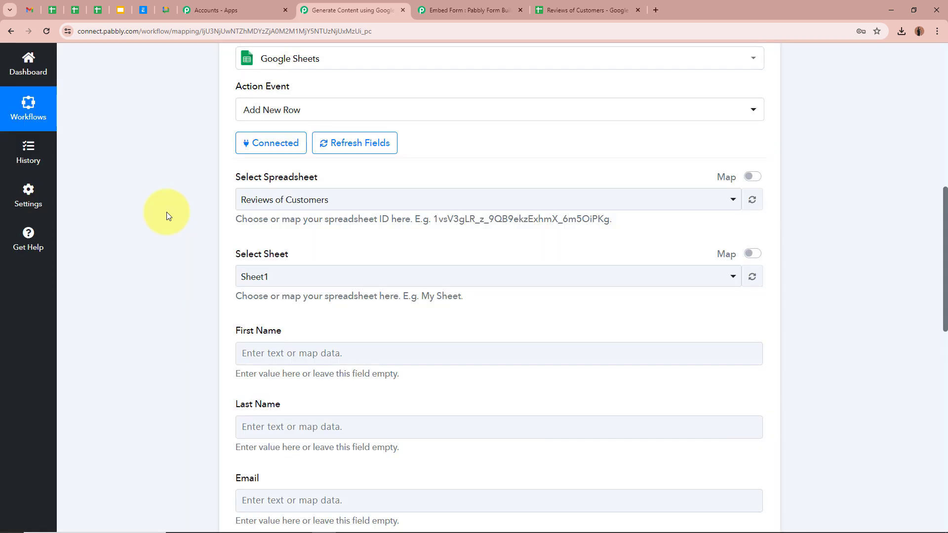
Check the sheet's name in the Reviews of Customers spreadsheet and choose Sheet1 as the target sheet.
{"action": "scroll", "coordinate": [168, 232], "scroll_direction": "down", "scroll_amount": 2}
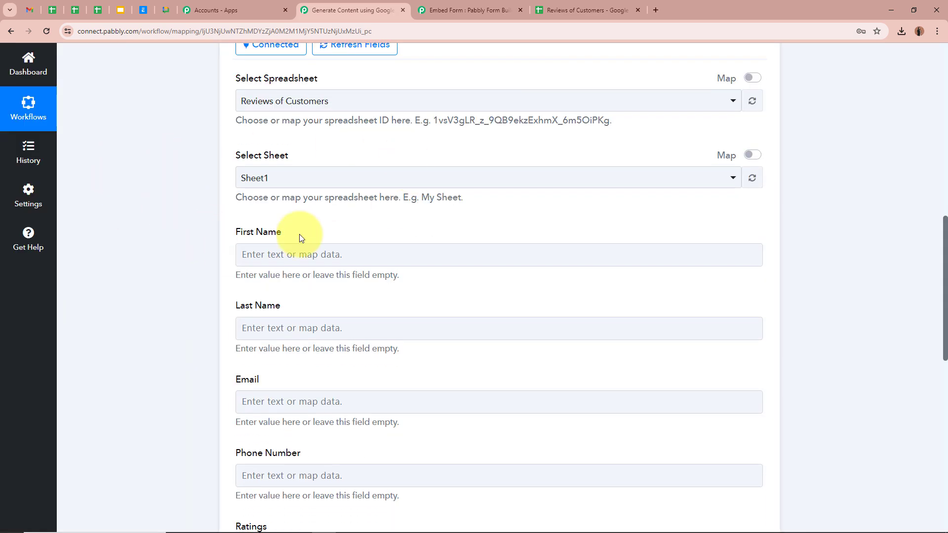
{"action": "left_click", "coordinate": [585, 10]}
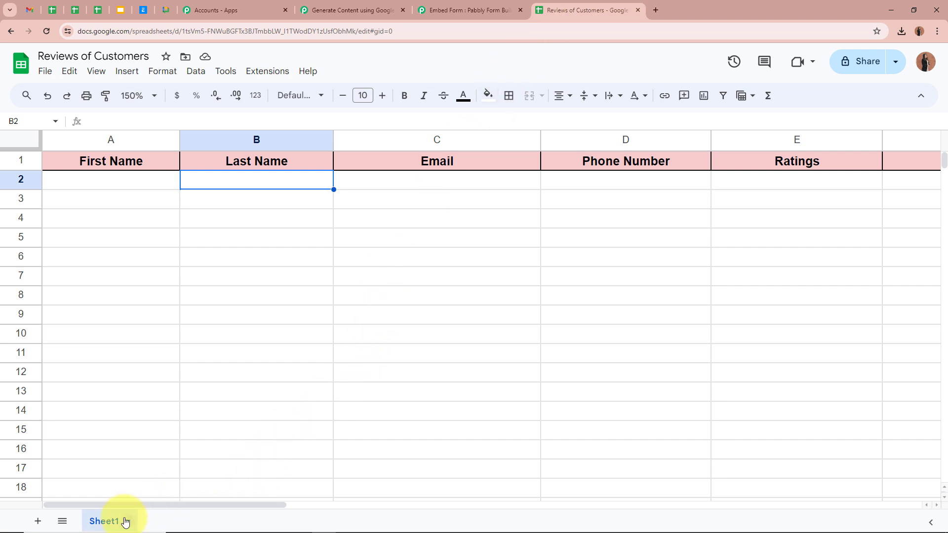
{"action": "left_click", "coordinate": [316, 10]}
{"action": "left_click", "coordinate": [324, 178]}
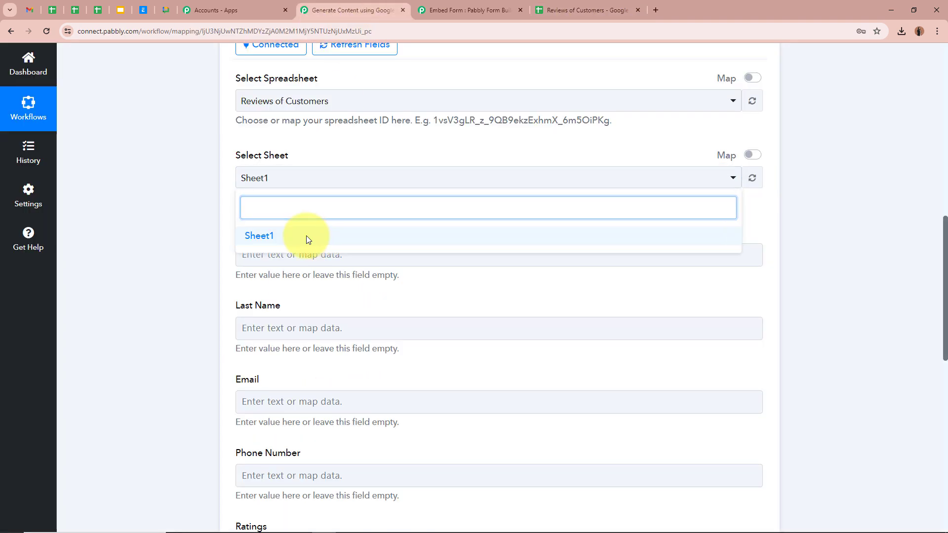
{"action": "left_click", "coordinate": [306, 236]}
{"action": "scroll", "coordinate": [192, 218], "scroll_direction": "down", "scroll_amount": 3}
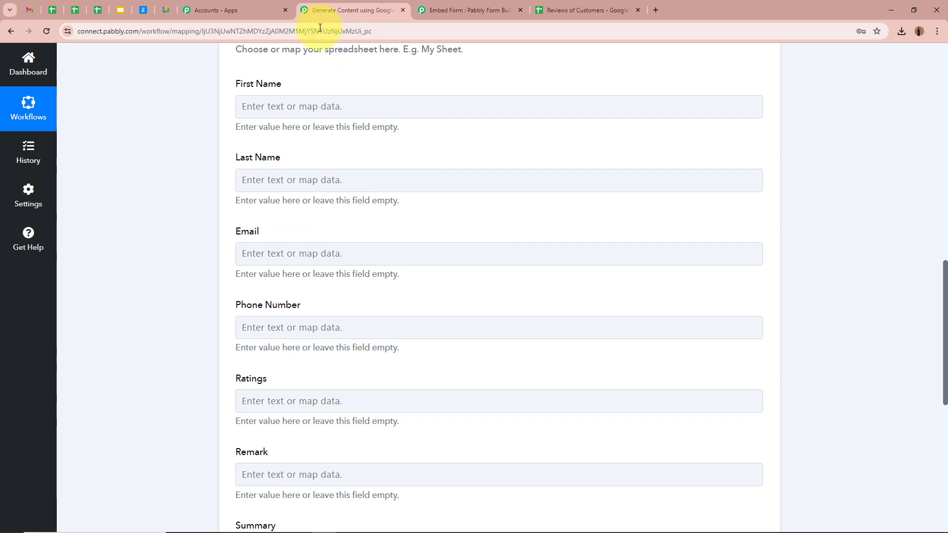
Map the webhook's First Name value into the new row's First Name field.
{"action": "left_click", "coordinate": [259, 105]}
{"action": "left_click", "coordinate": [340, 199]}
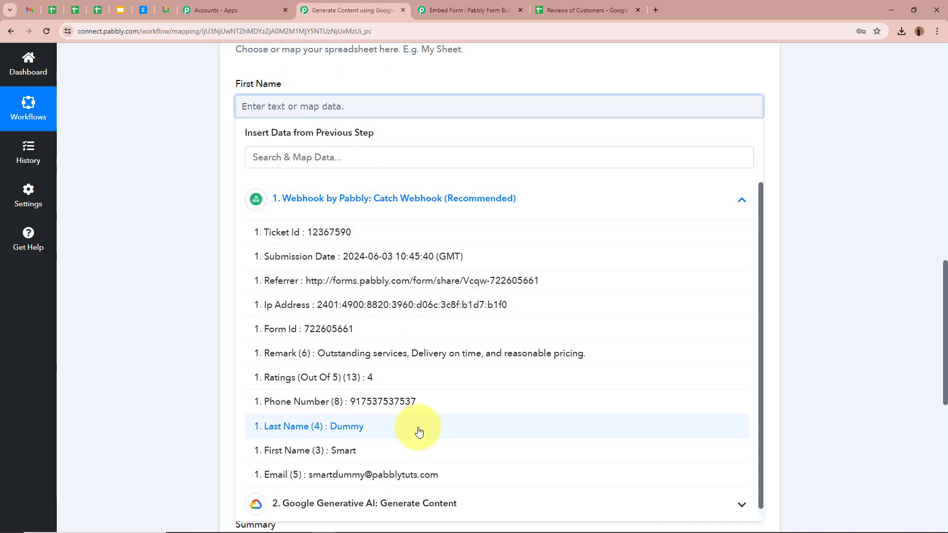
{"action": "left_click", "coordinate": [422, 450]}
{"action": "left_click", "coordinate": [128, 157]}
{"action": "scroll", "coordinate": [282, 116], "scroll_direction": "down", "scroll_amount": 2}
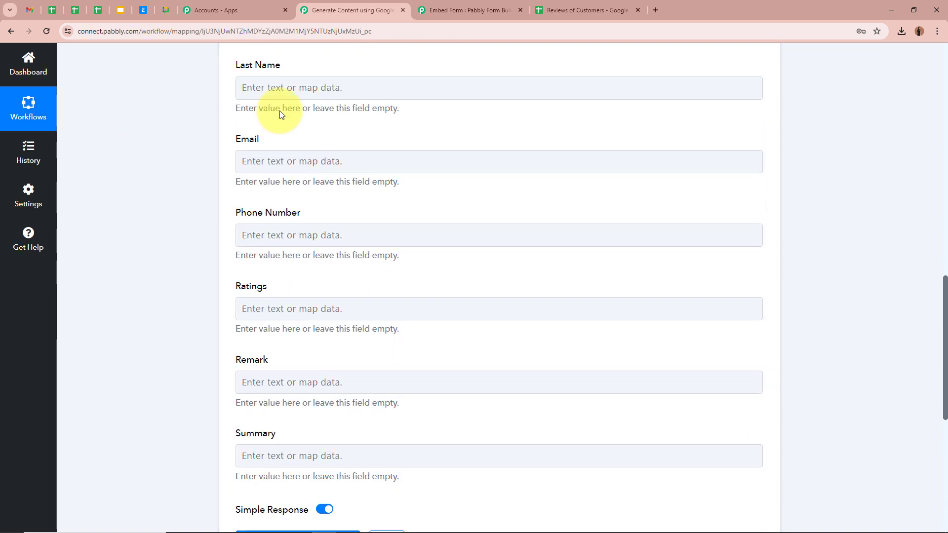
Map the webhook's Last Name value into the new row's Last Name field.
{"action": "left_click", "coordinate": [317, 87]}
{"action": "left_click", "coordinate": [381, 196]}
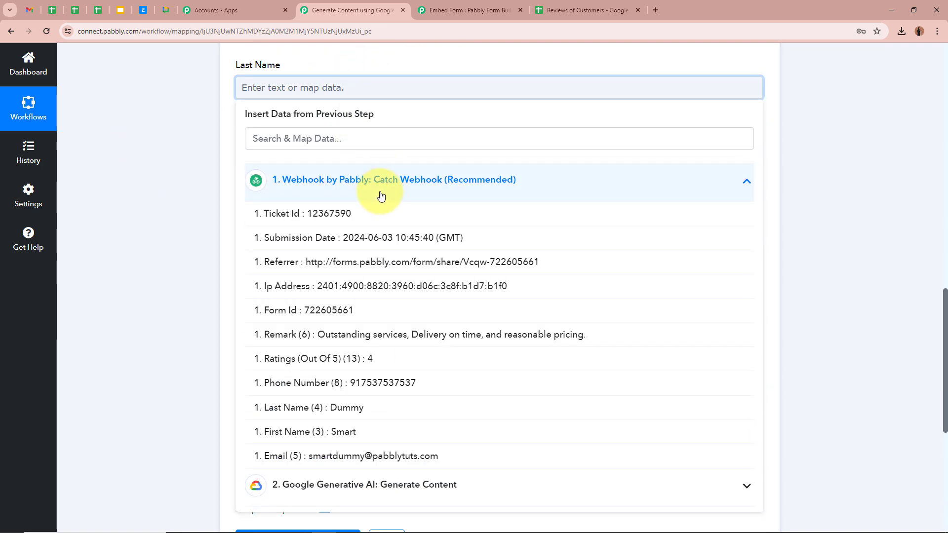
{"action": "left_click", "coordinate": [368, 407]}
{"action": "left_click", "coordinate": [167, 245]}
{"action": "scroll", "coordinate": [168, 244], "scroll_direction": "down", "scroll_amount": 1}
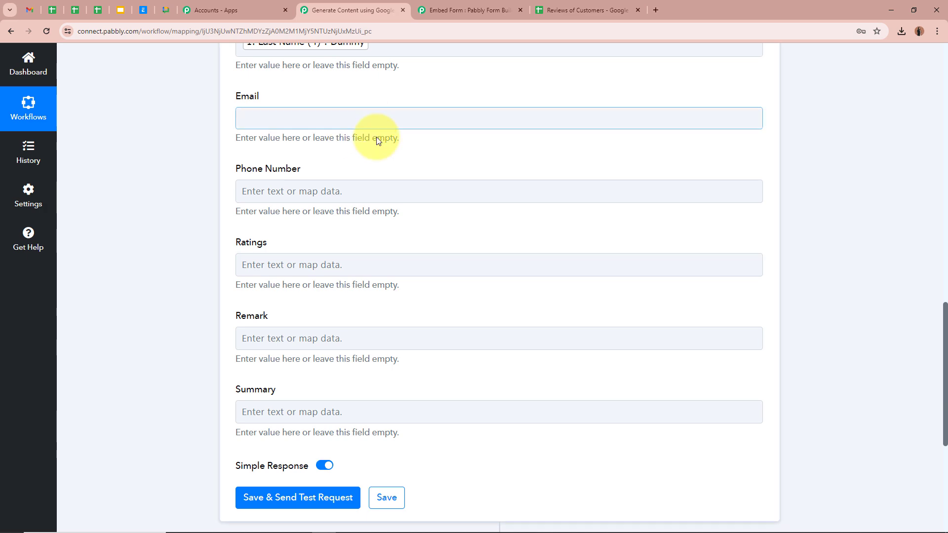
Map the webhook's Email value into the new row's Email field.
{"action": "left_click", "coordinate": [368, 126]}
{"action": "left_click", "coordinate": [340, 478]}
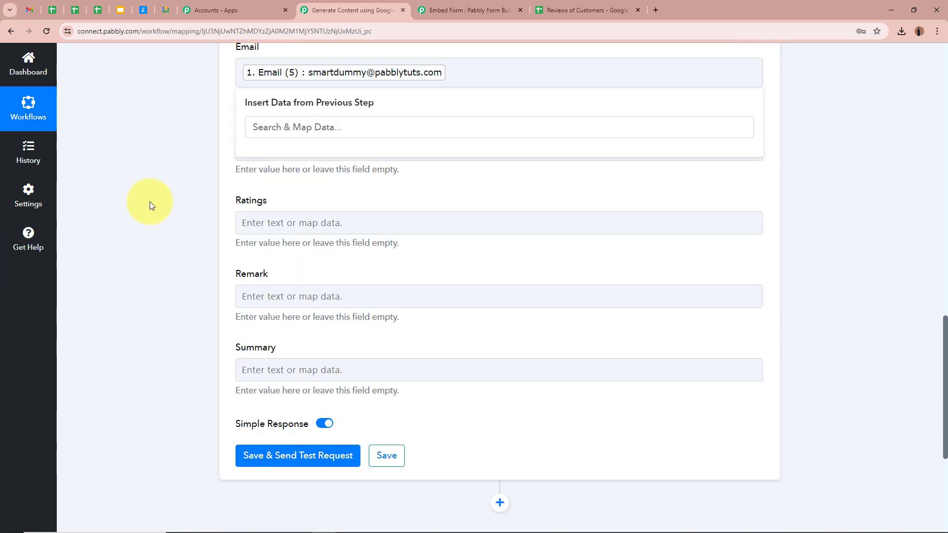
{"action": "left_click", "coordinate": [150, 202]}
Map the webhook's Phone Number value into the new row's Phone Number field.
{"action": "left_click", "coordinate": [275, 148]}
{"action": "left_click", "coordinate": [368, 242]}
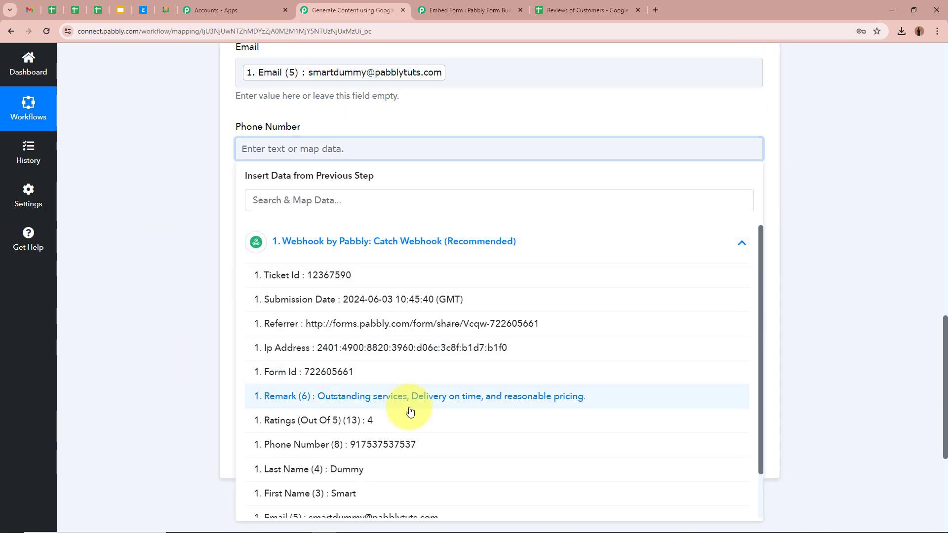
{"action": "scroll", "coordinate": [399, 484], "scroll_direction": "down", "scroll_amount": 1}
{"action": "scroll", "coordinate": [395, 472], "scroll_direction": "up", "scroll_amount": 1}
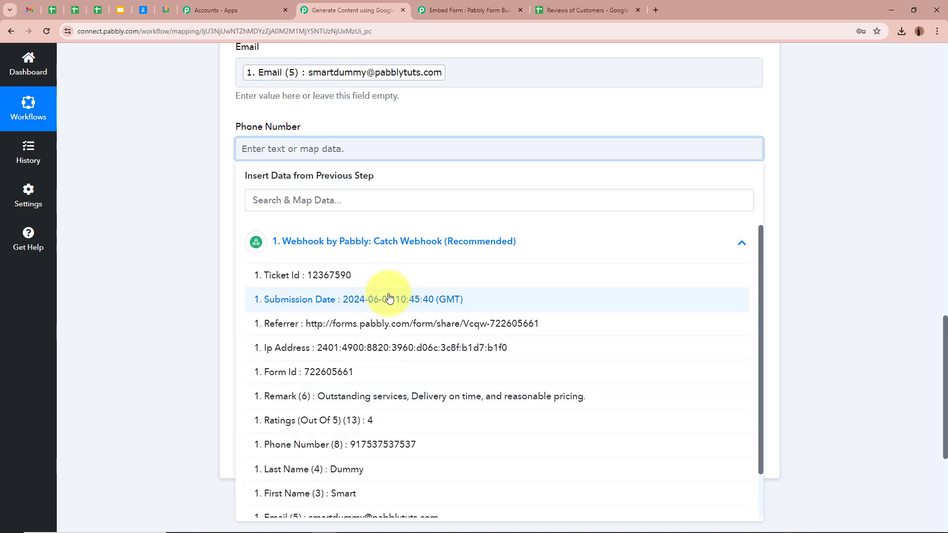
{"action": "scroll", "coordinate": [410, 356], "scroll_direction": "down", "scroll_amount": 1}
{"action": "left_click", "coordinate": [417, 397]}
{"action": "left_click", "coordinate": [171, 232]}
Map the webhook's Ratings (Out Of 5) value into the new row's Ratings field.
{"action": "scroll", "coordinate": [171, 231], "scroll_direction": "down", "scroll_amount": 2}
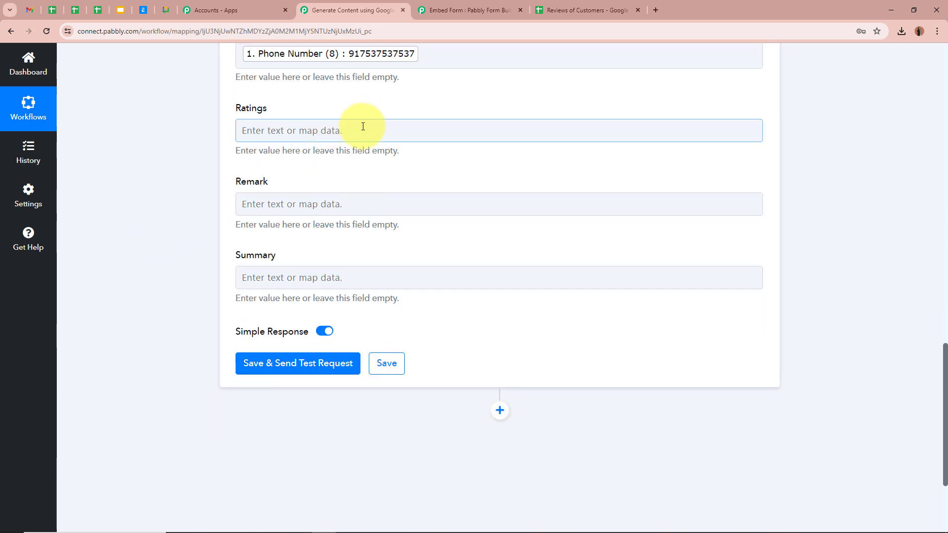
{"action": "left_click", "coordinate": [362, 128]}
{"action": "left_click", "coordinate": [401, 222]}
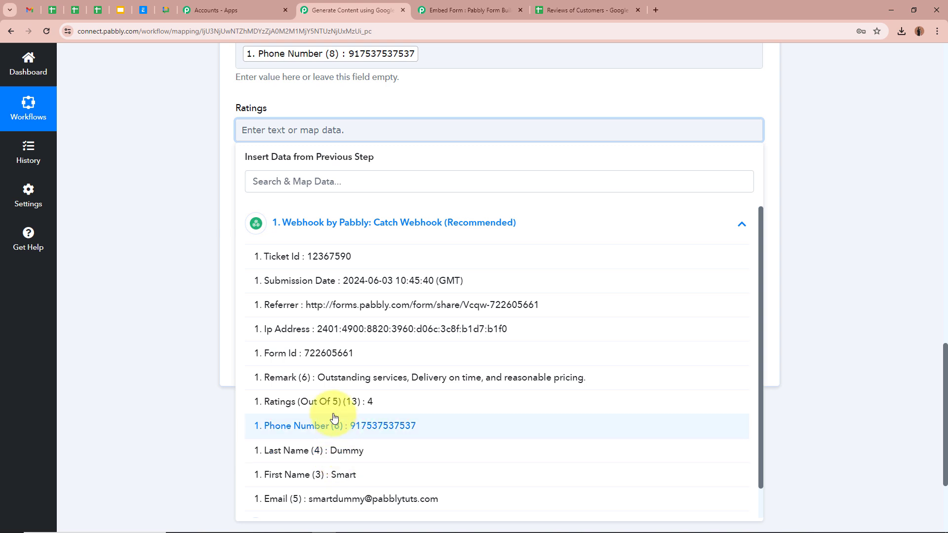
{"action": "left_click", "coordinate": [316, 401]}
Map the webhook's Remark value into the new row's Remark field.
{"action": "scroll", "coordinate": [193, 256], "scroll_direction": "down", "scroll_amount": 1}
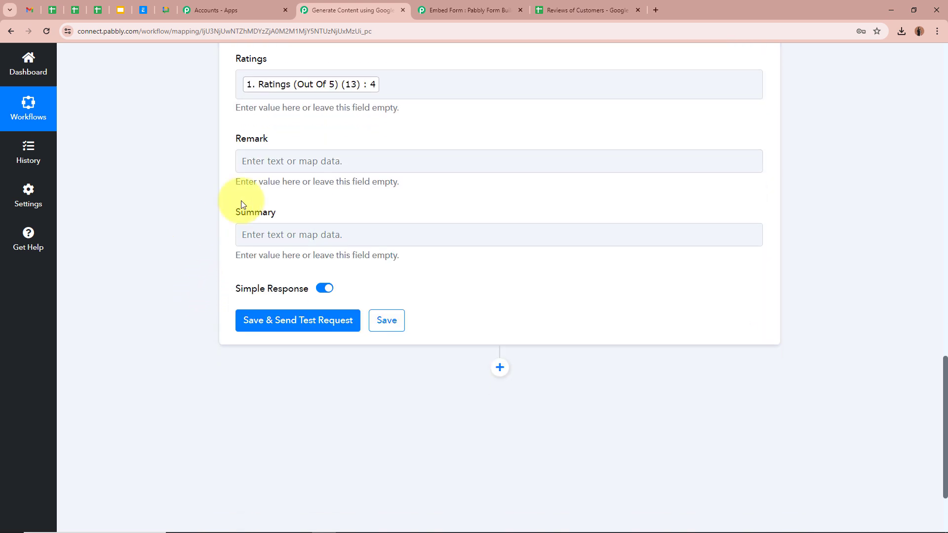
{"action": "left_click", "coordinate": [292, 161]}
{"action": "left_click", "coordinate": [346, 257]}
{"action": "scroll", "coordinate": [325, 462], "scroll_direction": "down", "scroll_amount": 1}
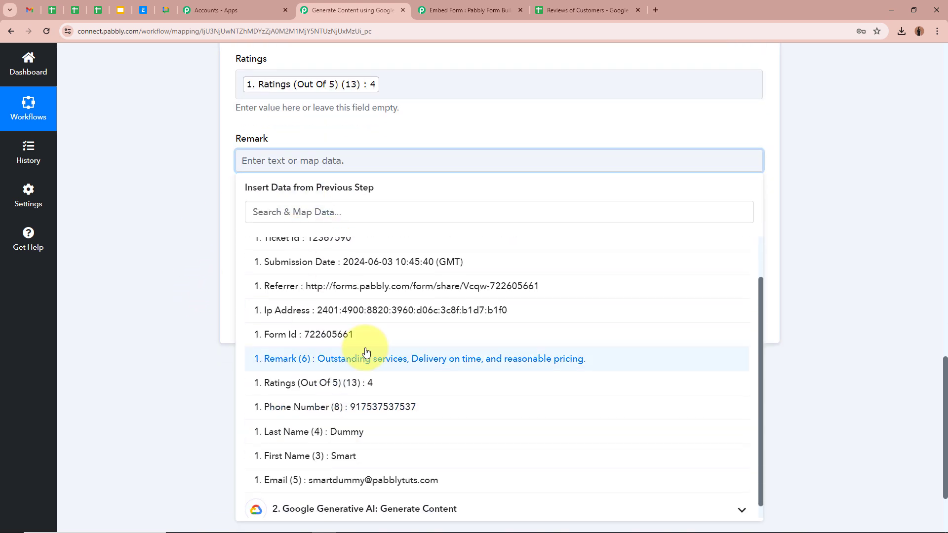
{"action": "left_click", "coordinate": [371, 360]}
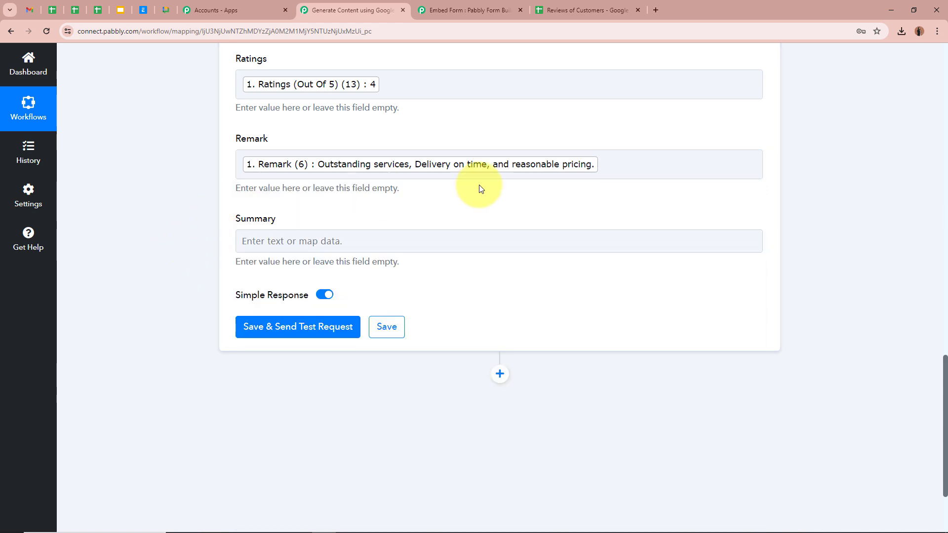
Map the Google Generative AI step's Candidates 0 Content Parts 0 Text value into the new row's Summary field.
{"action": "scroll", "coordinate": [189, 173], "scroll_direction": "down", "scroll_amount": 2}
{"action": "left_click", "coordinate": [304, 141]}
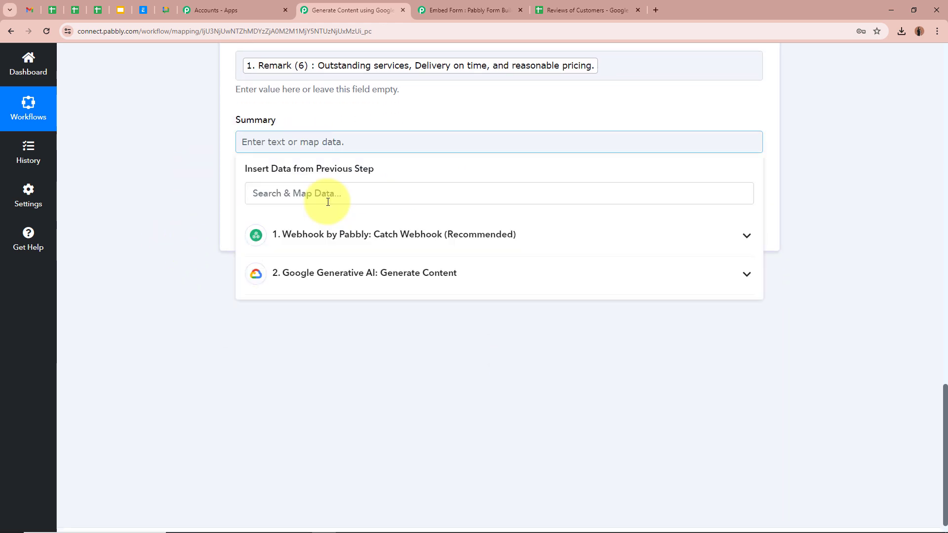
{"action": "left_click", "coordinate": [362, 277]}
{"action": "left_click", "coordinate": [362, 303]}
{"action": "left_click", "coordinate": [138, 222]}
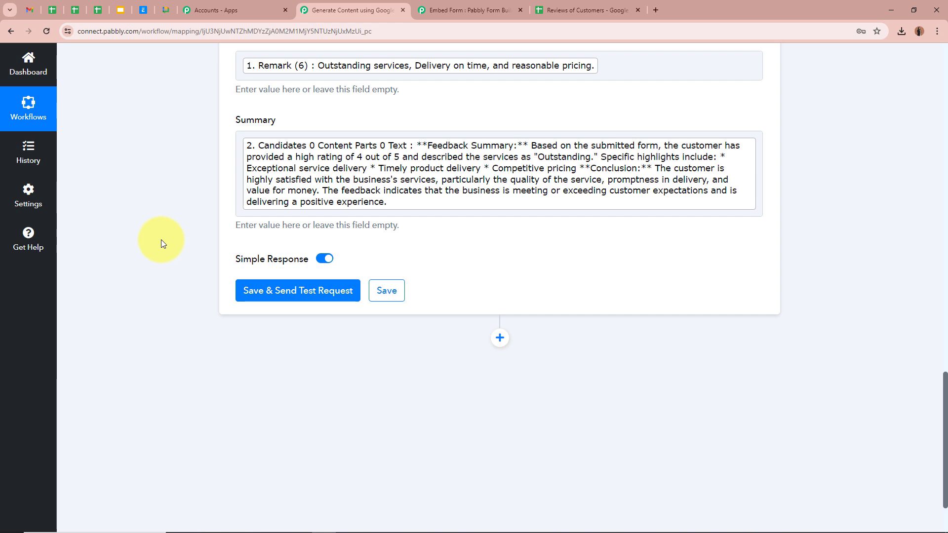
Review the mapped fields, then save the Add New Row action and send its test request.
{"action": "scroll", "coordinate": [162, 241], "scroll_direction": "up", "scroll_amount": 5}
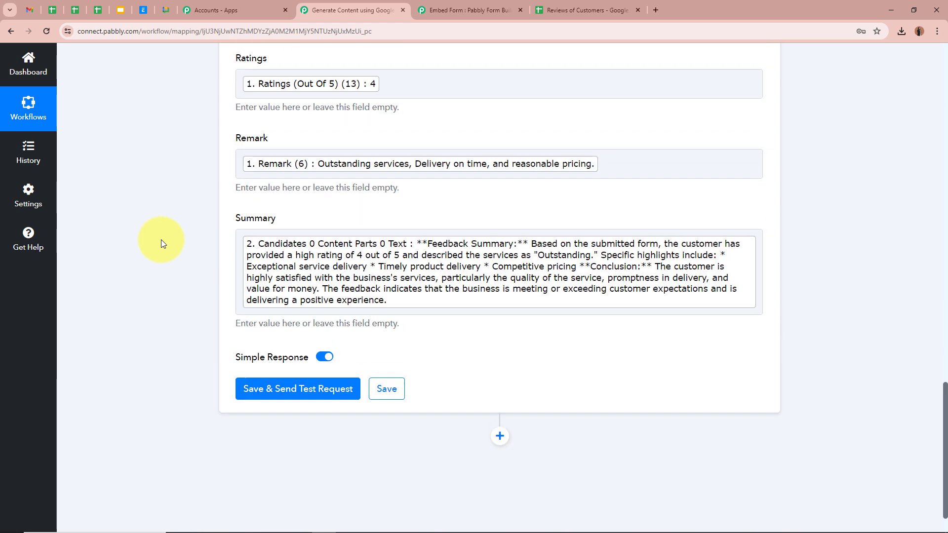
{"action": "scroll", "coordinate": [161, 239], "scroll_direction": "down", "scroll_amount": 6}
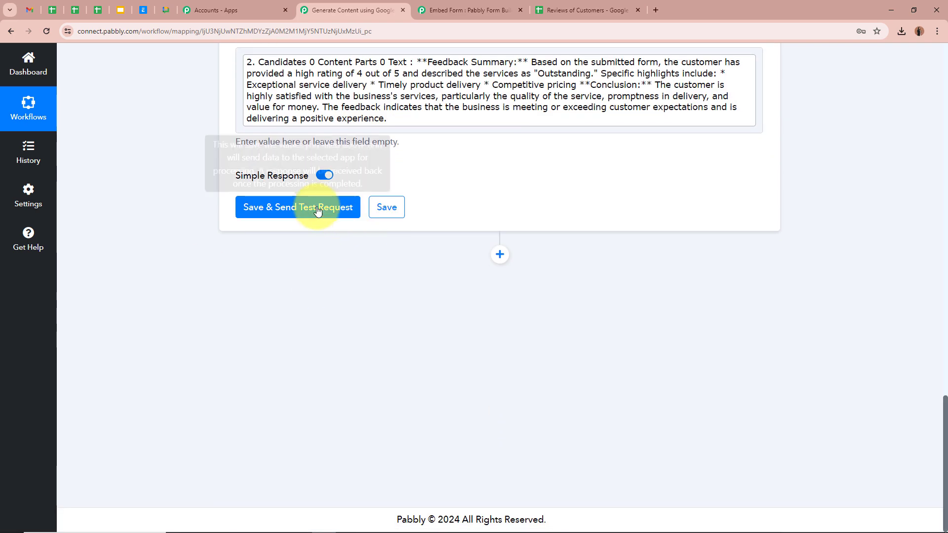
{"action": "left_click", "coordinate": [317, 208]}
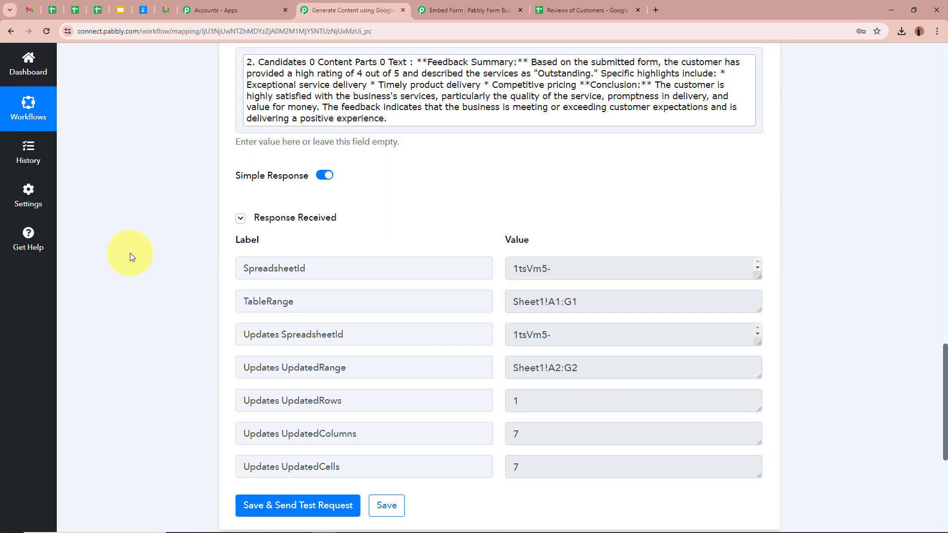
{"action": "scroll", "coordinate": [438, 380], "scroll_direction": "down", "scroll_amount": 2}
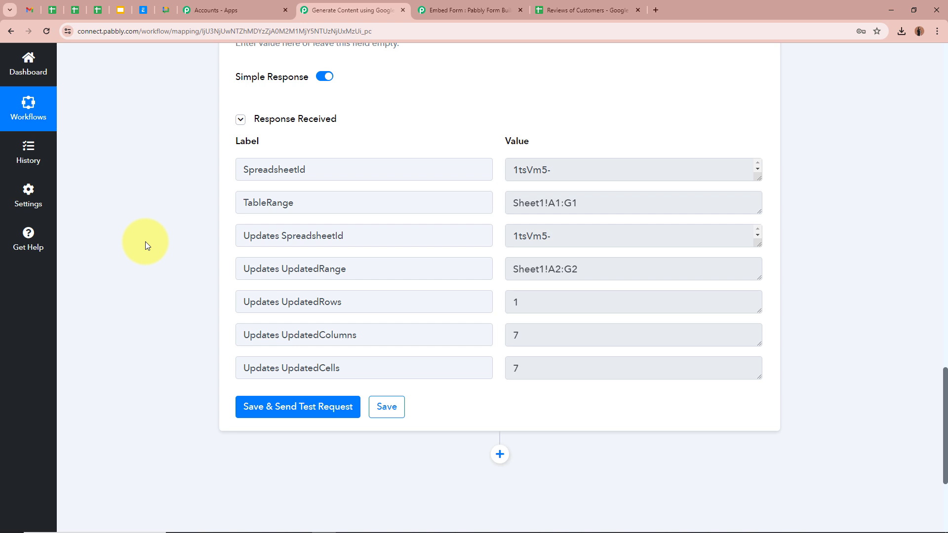
Examine the test response's row in the Reviews of Customers spreadsheet, from First Name through to Summary.
{"action": "left_click", "coordinate": [568, 10]}
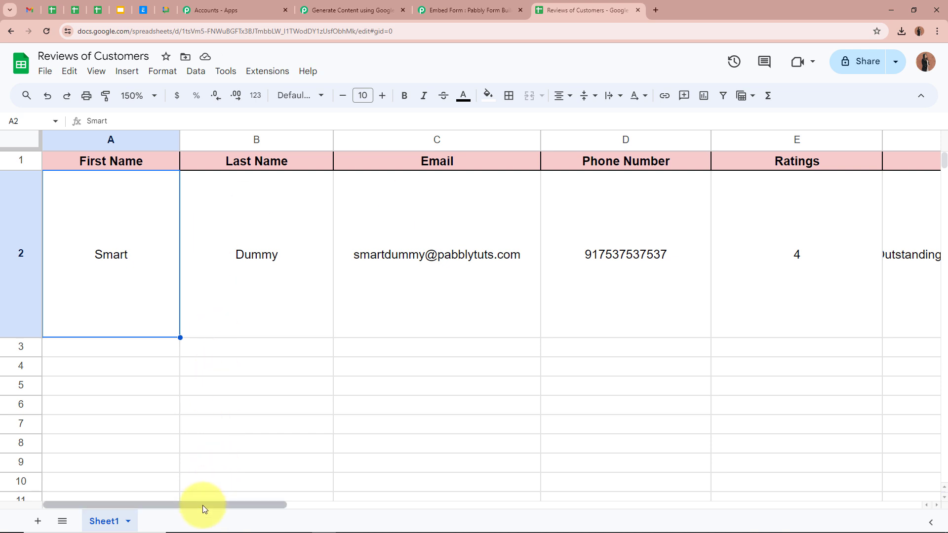
{"action": "left_click", "coordinate": [315, 303]}
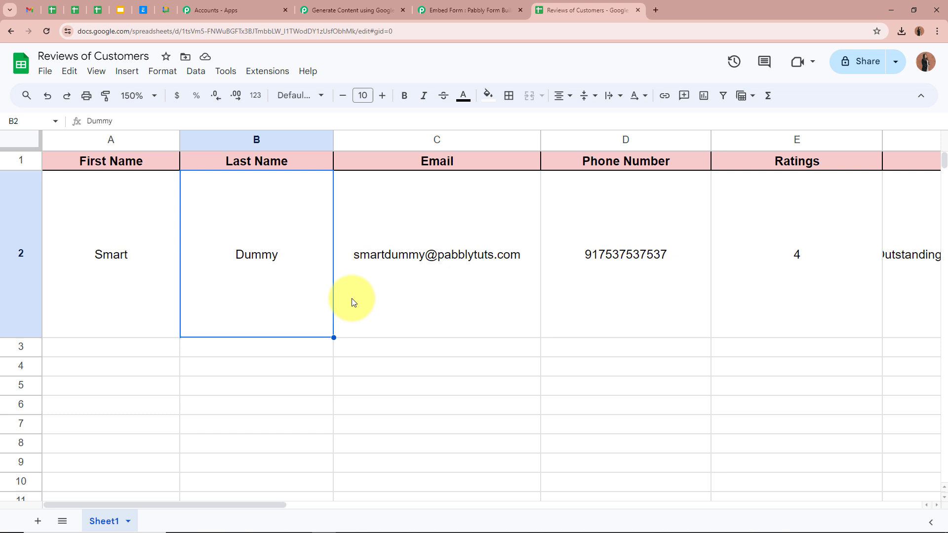
{"action": "left_click", "coordinate": [469, 302]}
{"action": "left_click_drag", "start_coordinate": [223, 508], "coordinate": [354, 502]}
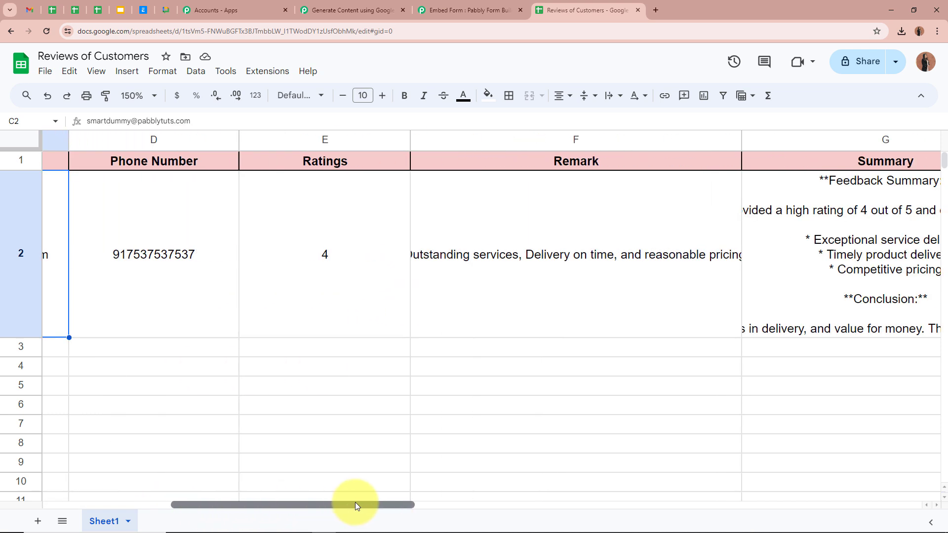
{"action": "left_click", "coordinate": [171, 307]}
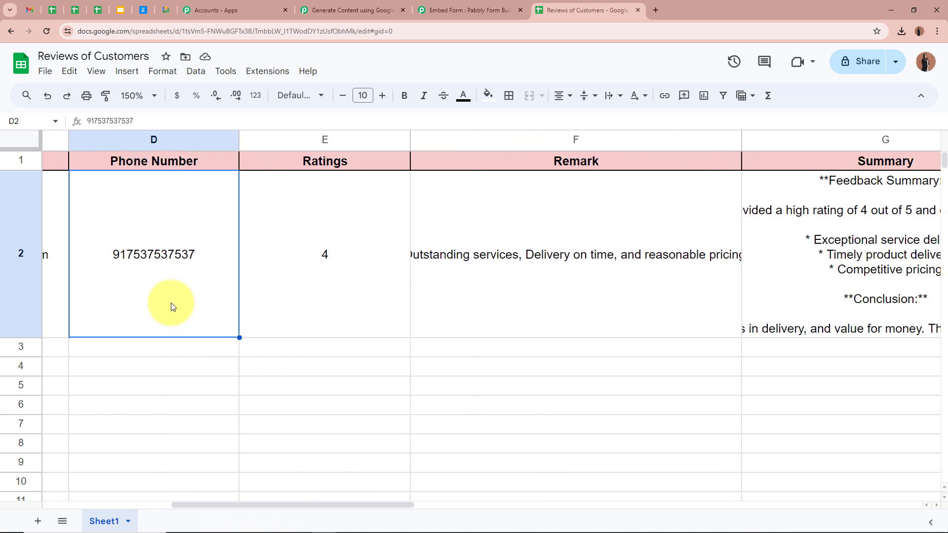
{"action": "left_click", "coordinate": [359, 296]}
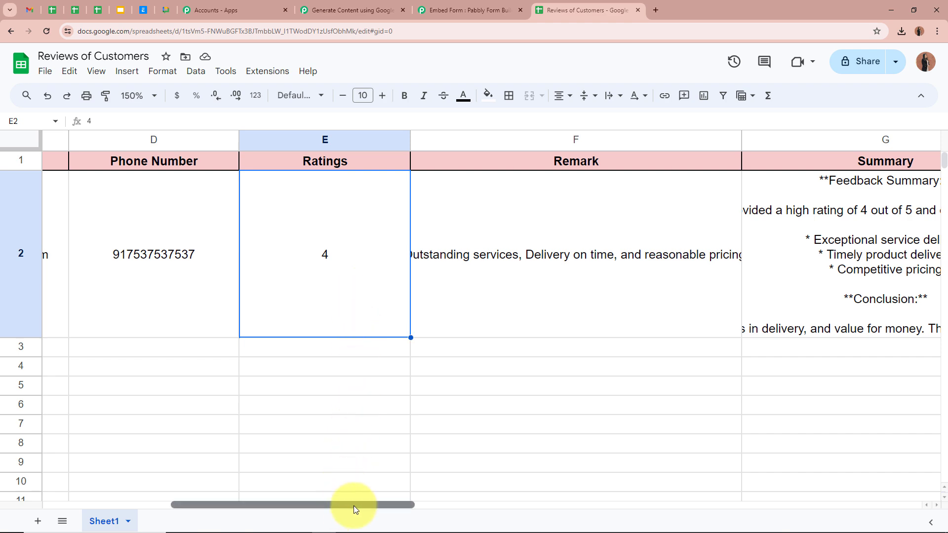
{"action": "scroll", "coordinate": [354, 506], "scroll_direction": "right", "scroll_amount": 5}
{"action": "left_click", "coordinate": [232, 314]}
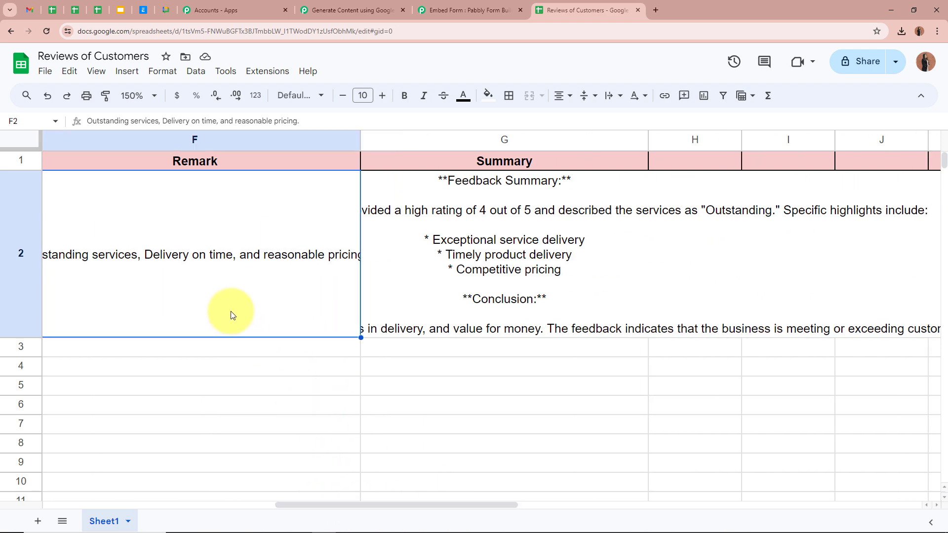
{"action": "left_click", "coordinate": [382, 297]}
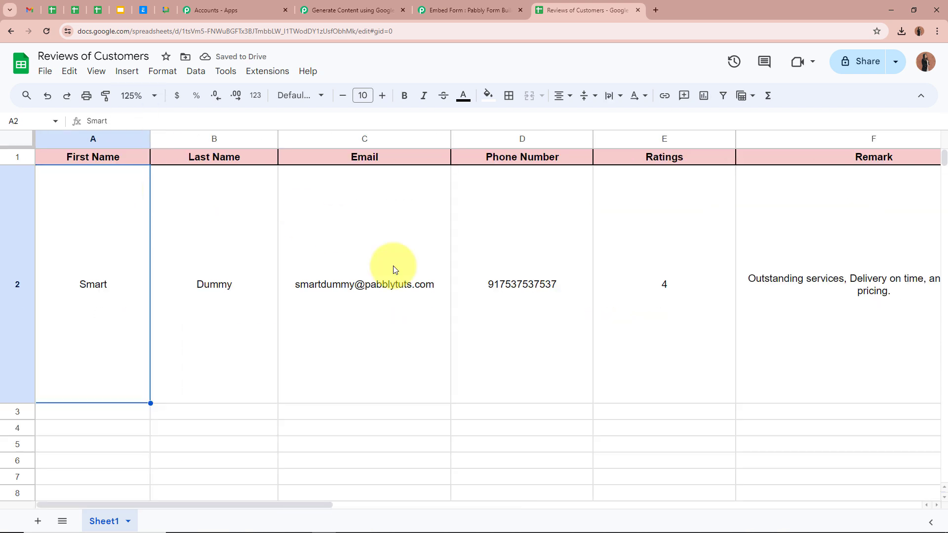
{"action": "left_click", "coordinate": [395, 270]}
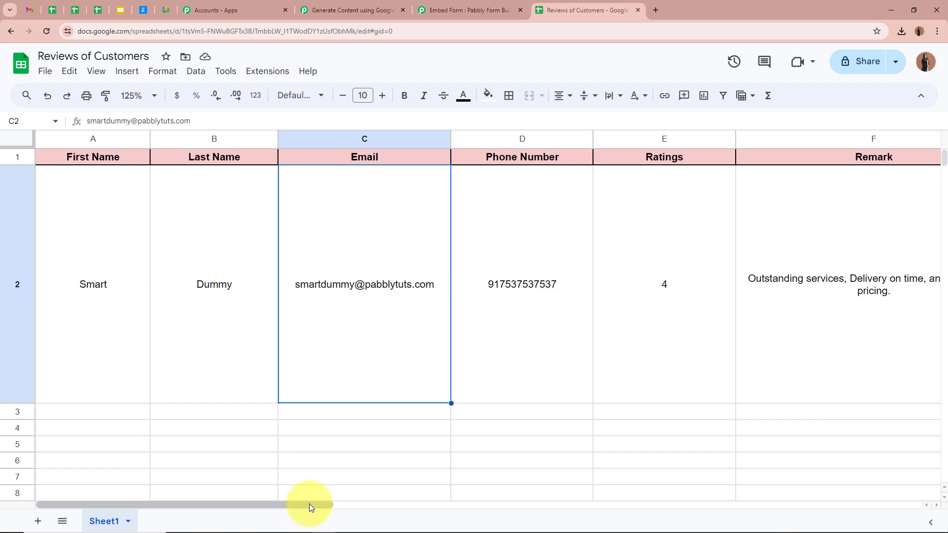
{"action": "left_click_drag", "start_coordinate": [311, 503], "coordinate": [45, 503]}
{"action": "left_click", "coordinate": [563, 310]}
{"action": "left_click", "coordinate": [91, 338]}
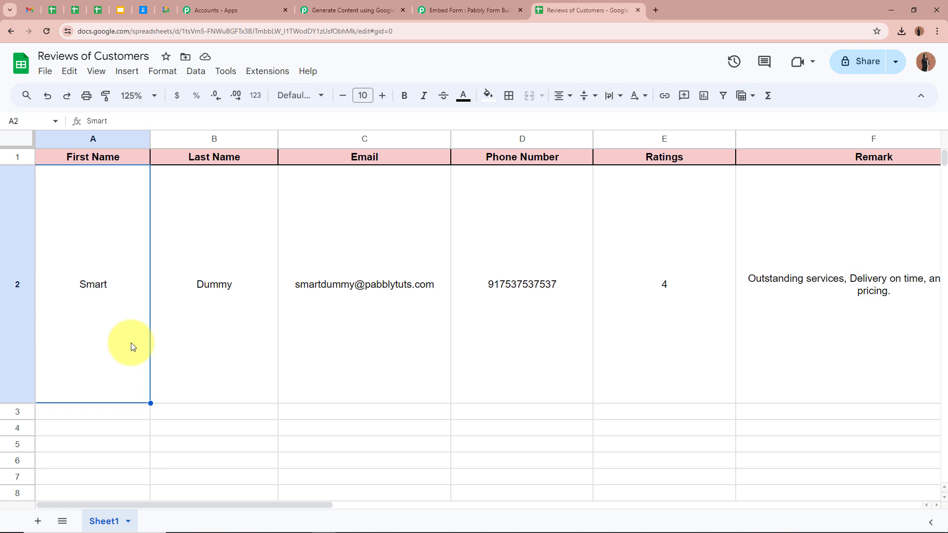
Copy the Review Form's share link from Pabbly Form Builder and open it in a new browser tab.
{"action": "left_click", "coordinate": [472, 10]}
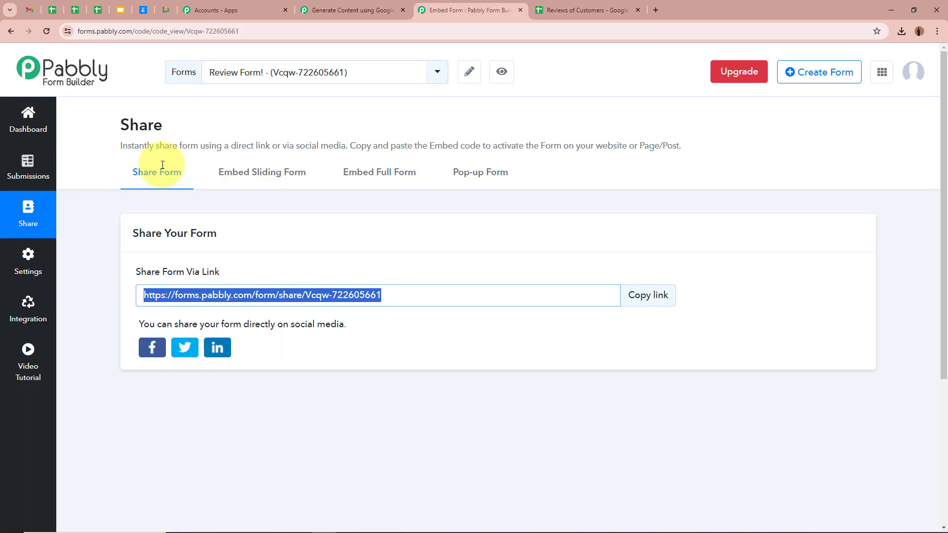
{"action": "left_click", "coordinate": [380, 380]}
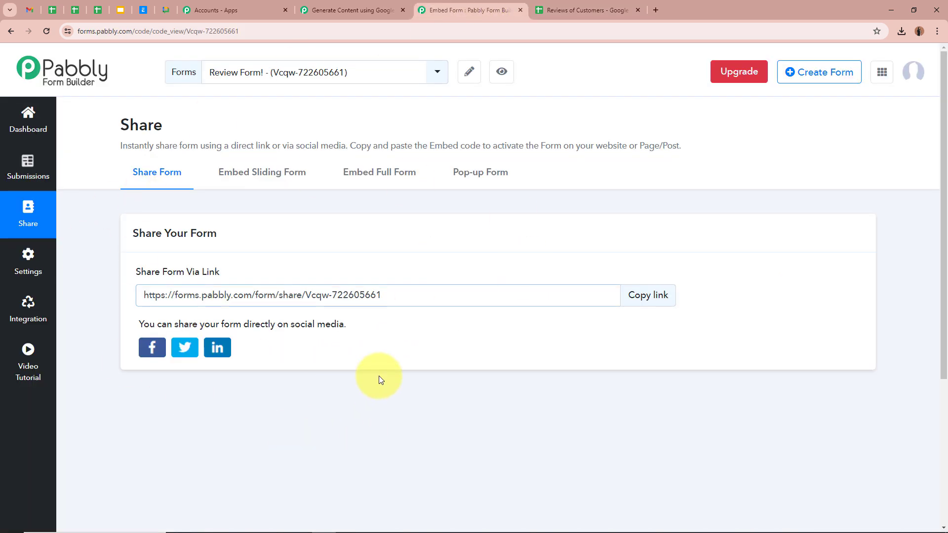
{"action": "left_click", "coordinate": [633, 292]}
{"action": "left_click", "coordinate": [656, 9]}
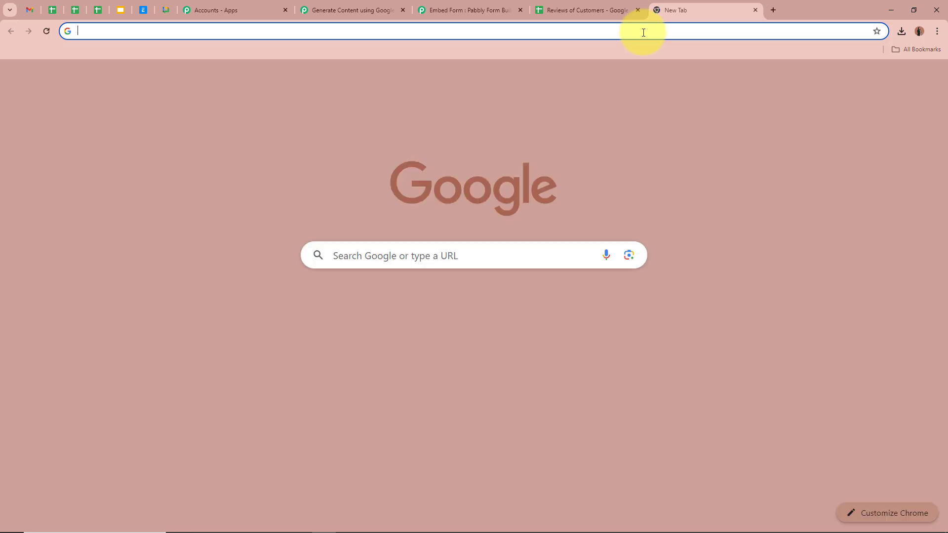
{"action": "key", "text": "ctrl+v"}
{"action": "key", "text": "Return"}
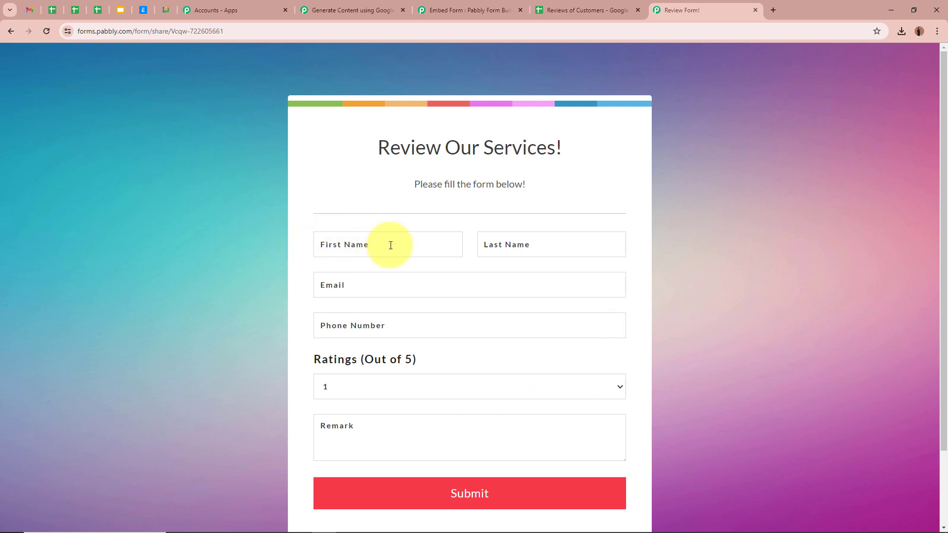
Submit the form with full name, email, phone, rating 5 and remark "On point service, very affordable, in time delivery, nice staff and friendly environment.".
{"action": "left_click", "coordinate": [391, 246]}
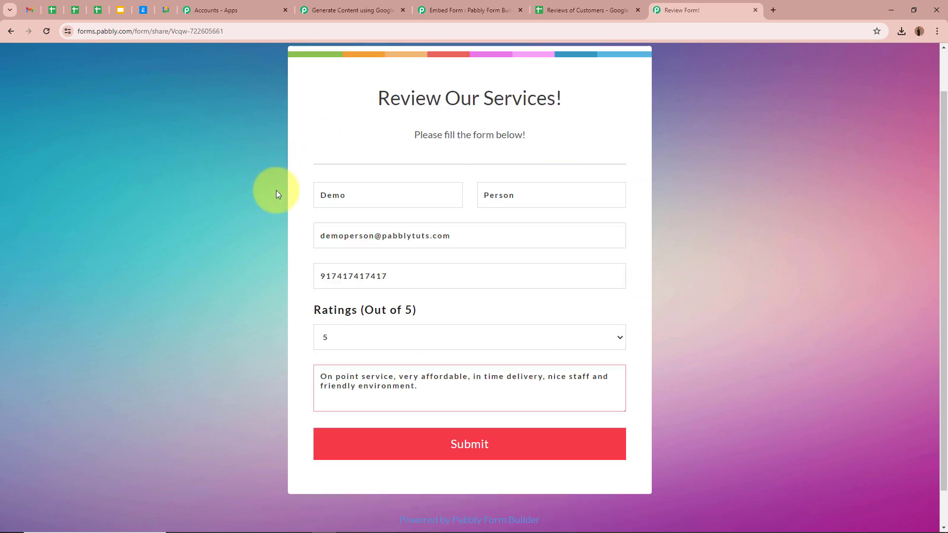
{"action": "left_click", "coordinate": [414, 195]}
{"action": "left_click", "coordinate": [576, 193]}
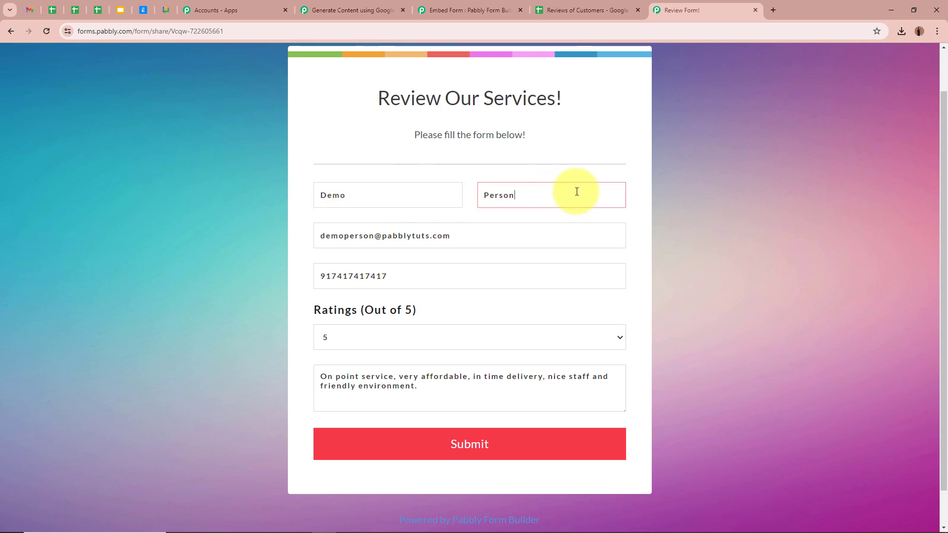
{"action": "left_click", "coordinate": [509, 232]}
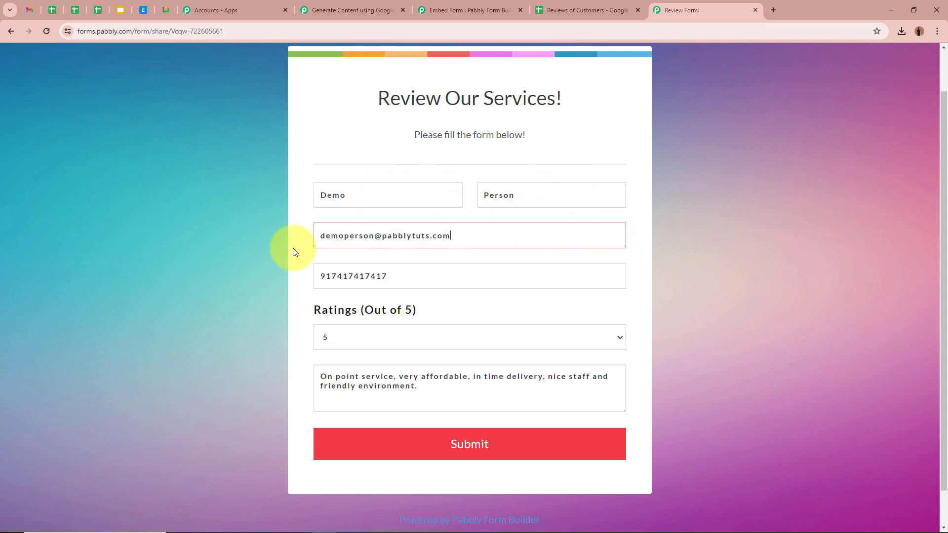
{"action": "left_click", "coordinate": [449, 275]}
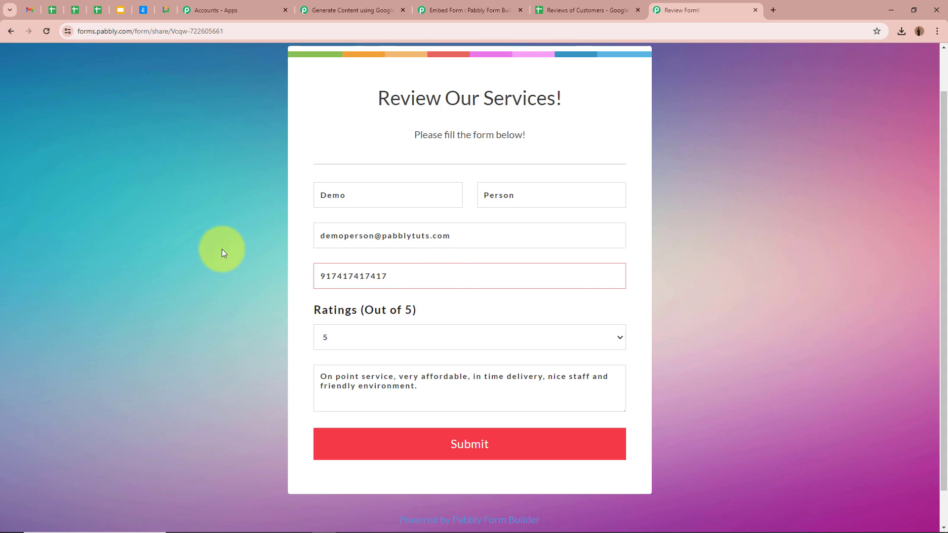
{"action": "left_click", "coordinate": [360, 342]}
{"action": "left_click", "coordinate": [196, 343]}
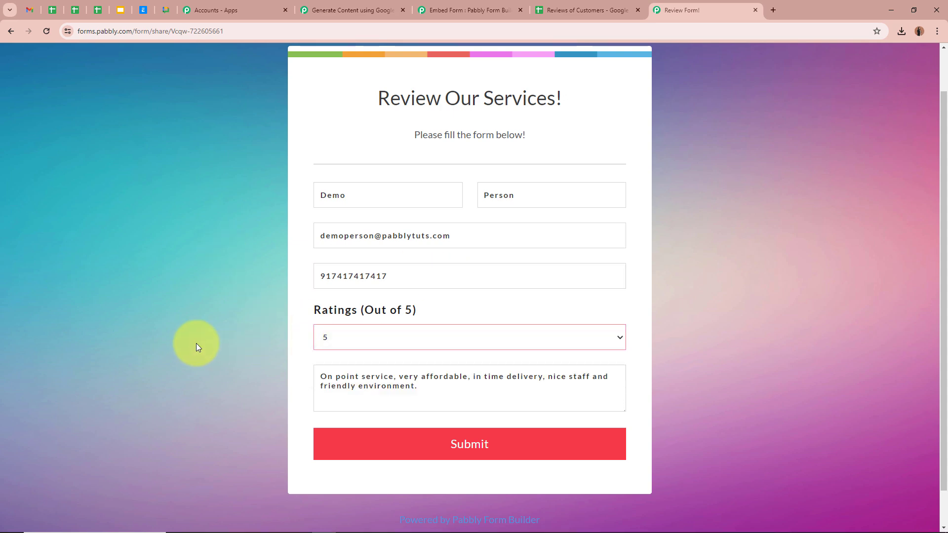
{"action": "left_click", "coordinate": [464, 381]}
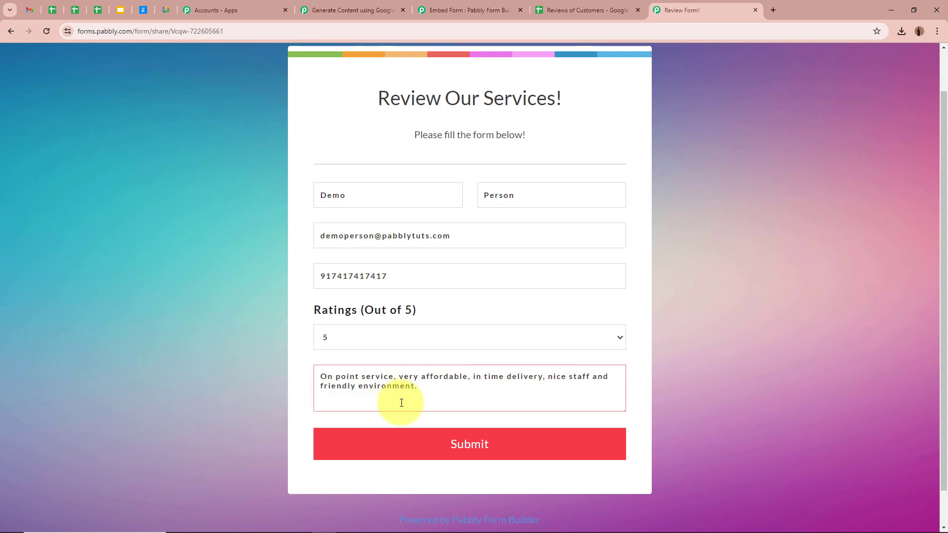
{"action": "left_click", "coordinate": [468, 445]}
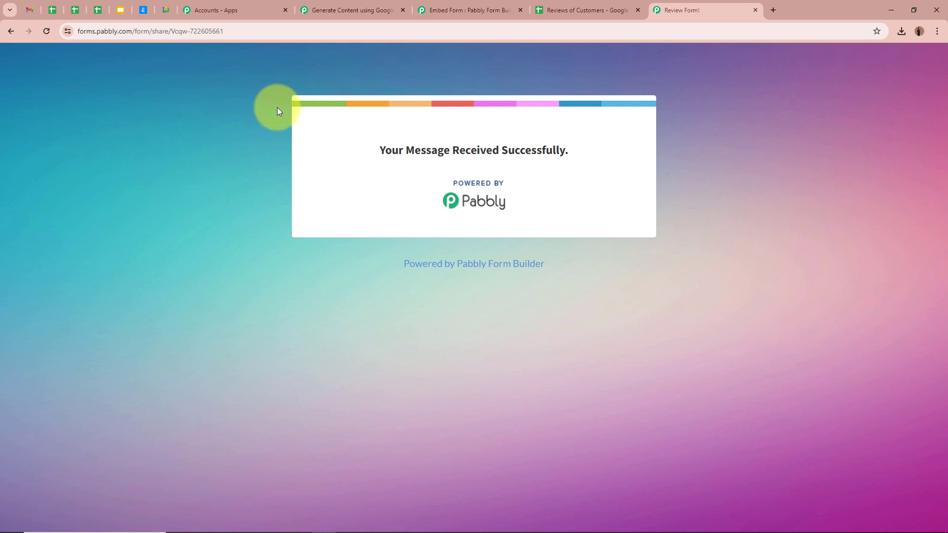
Switch to the Reviews of Customers spreadsheet and check row 3's cells from First Name through to the remark in column F.
{"action": "left_click", "coordinate": [563, 10]}
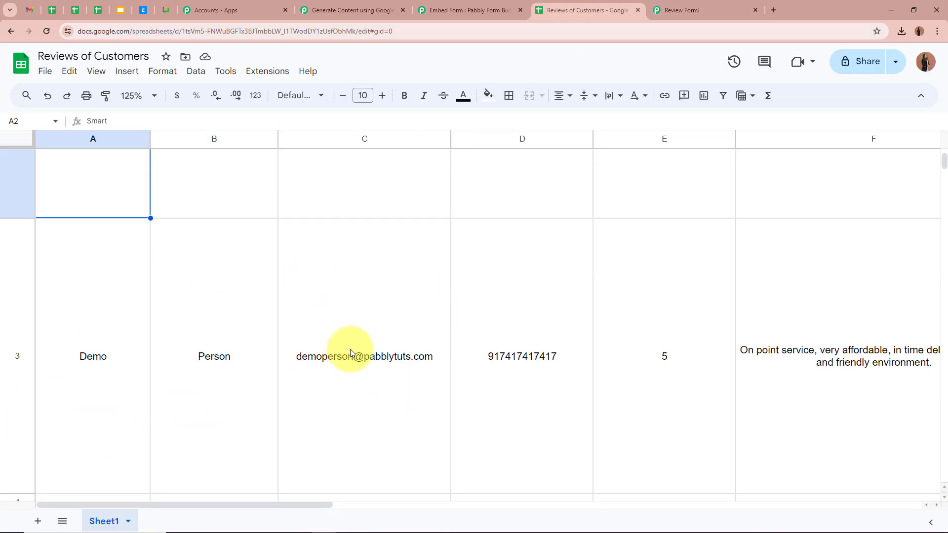
{"action": "scroll", "coordinate": [345, 347], "scroll_direction": "down", "scroll_amount": 1}
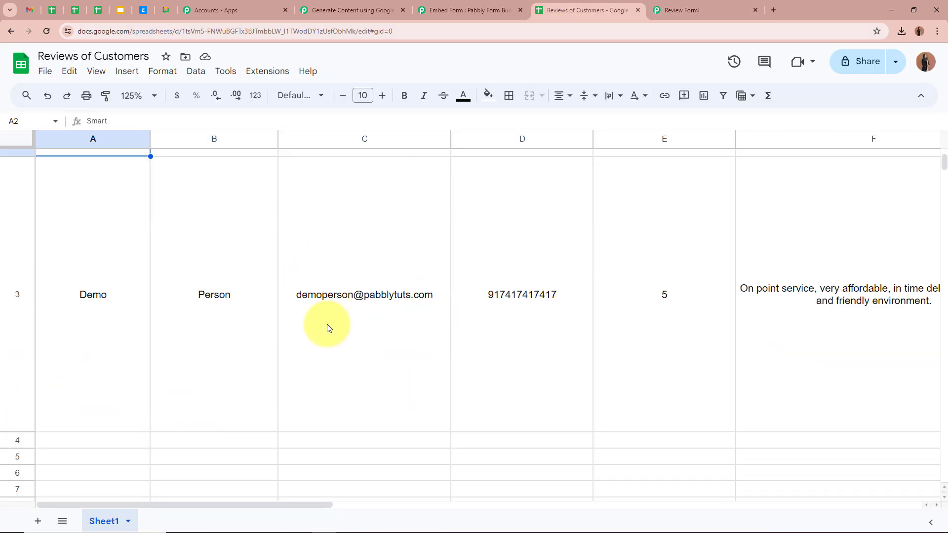
{"action": "left_click", "coordinate": [91, 383]}
{"action": "left_click", "coordinate": [245, 370]}
{"action": "left_click", "coordinate": [311, 375]}
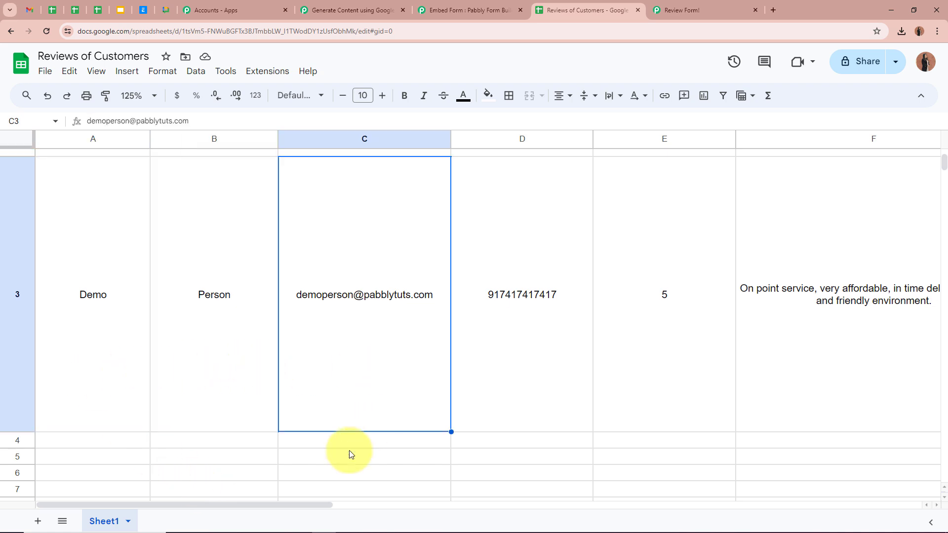
{"action": "left_click_drag", "start_coordinate": [297, 506], "coordinate": [406, 504]}
{"action": "left_click", "coordinate": [205, 385]}
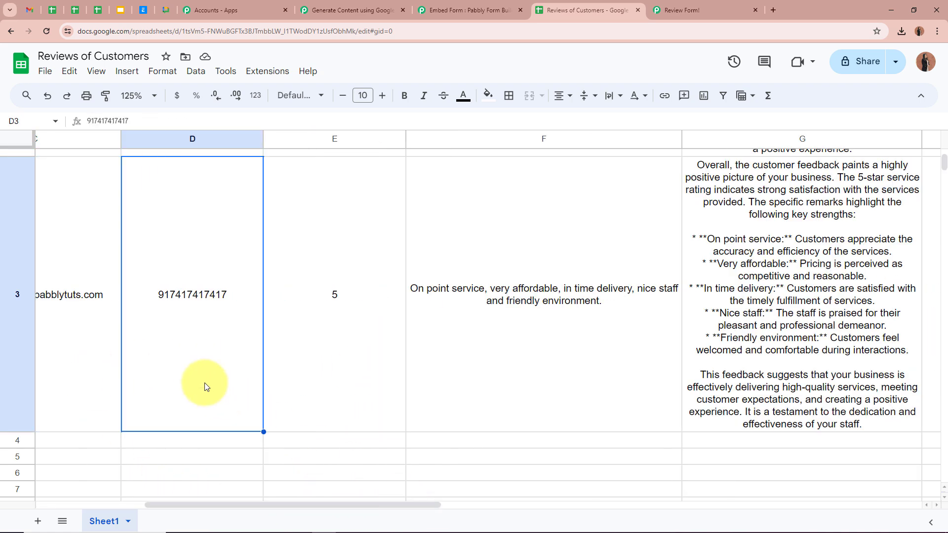
{"action": "left_click", "coordinate": [360, 370]}
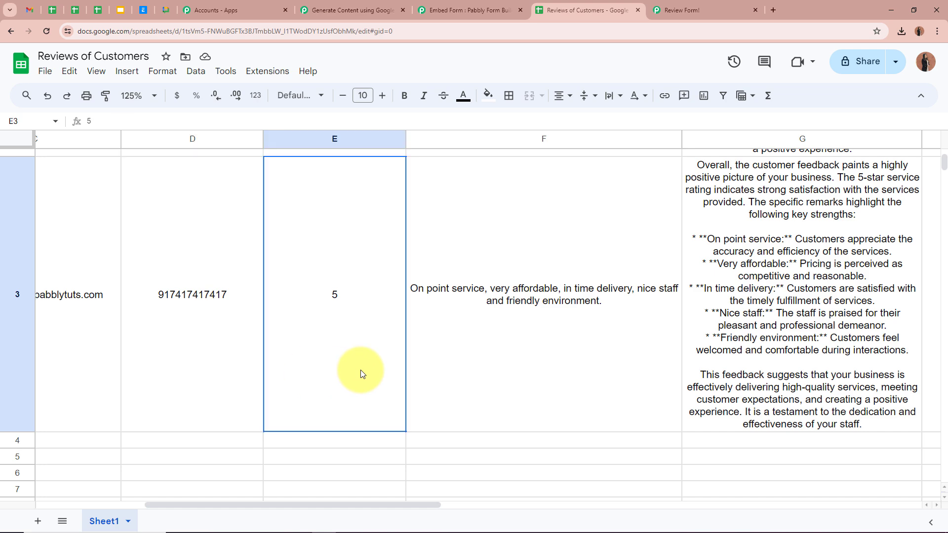
{"action": "left_click", "coordinate": [538, 375]}
Read the AI-generated summary in cell G3, look back over the row's first columns, and return to the Pabbly Connect workflow.
{"action": "left_click_drag", "start_coordinate": [339, 504], "coordinate": [398, 502]}
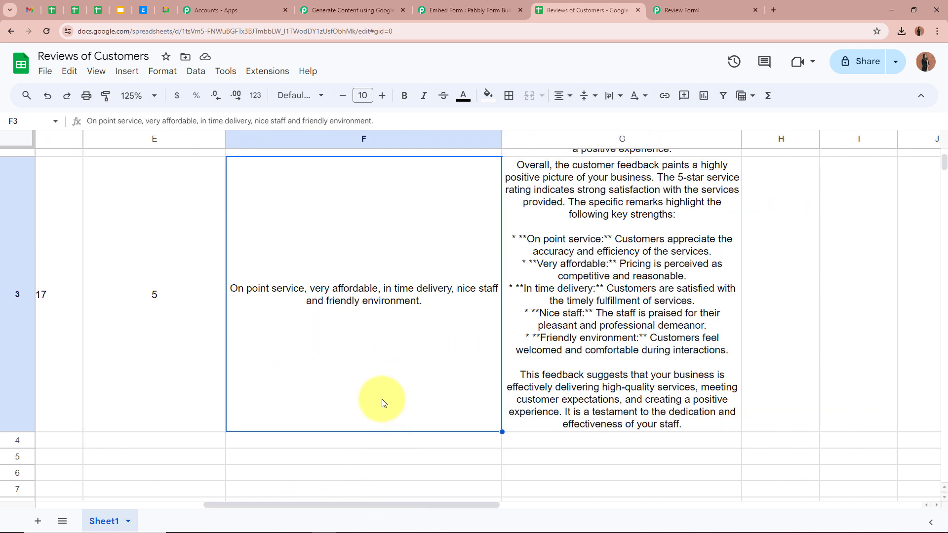
{"action": "key", "text": "Right"}
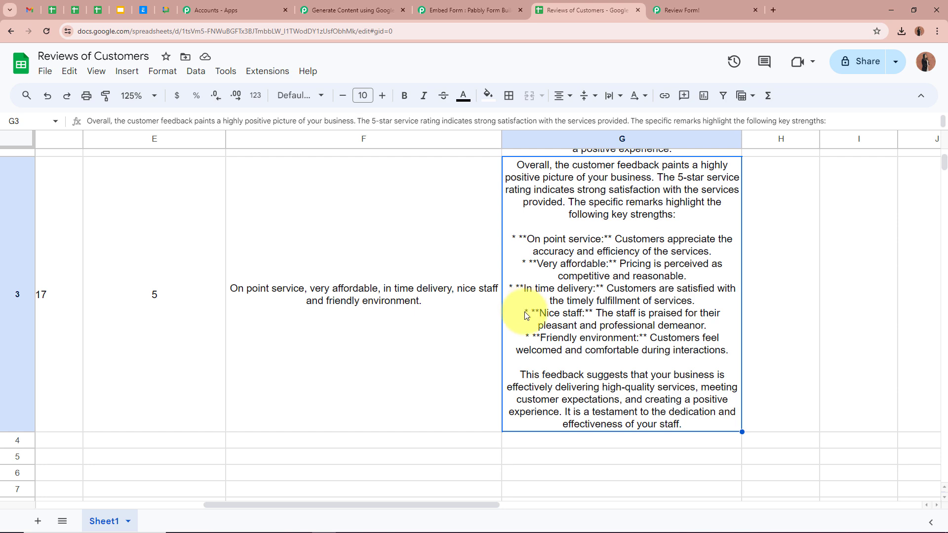
{"action": "scroll", "coordinate": [602, 318], "scroll_direction": "up", "scroll_amount": 2}
{"action": "scroll", "coordinate": [543, 247], "scroll_direction": "down", "scroll_amount": 2}
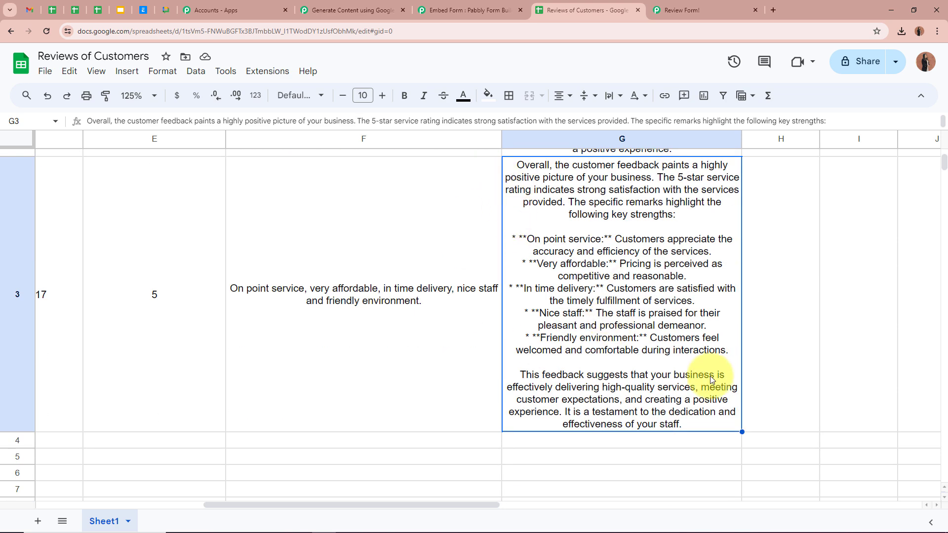
{"action": "left_click_drag", "start_coordinate": [483, 501], "coordinate": [316, 503]}
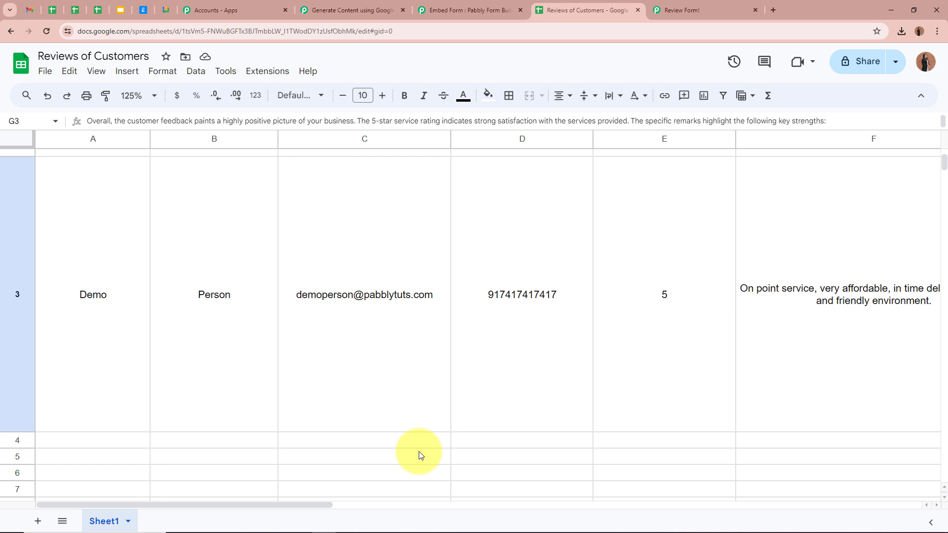
{"action": "left_click", "coordinate": [351, 9]}
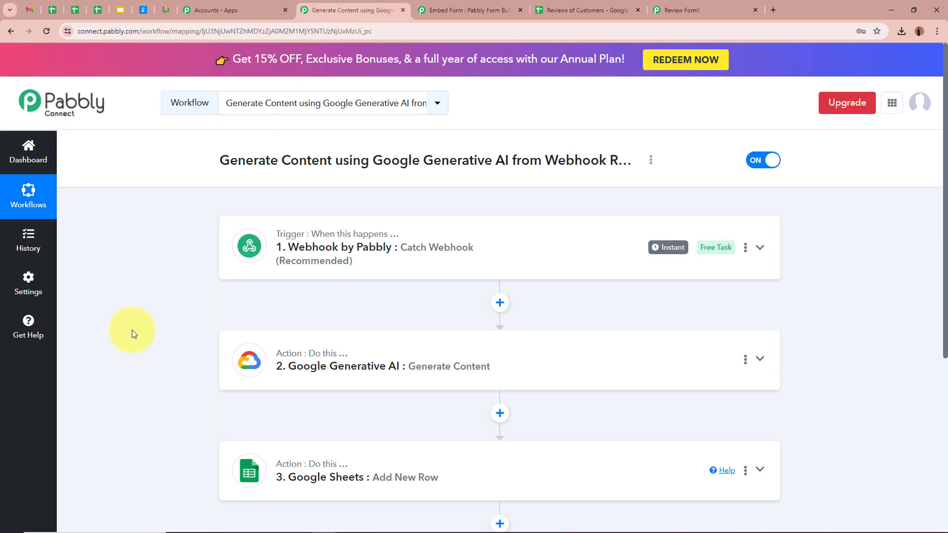